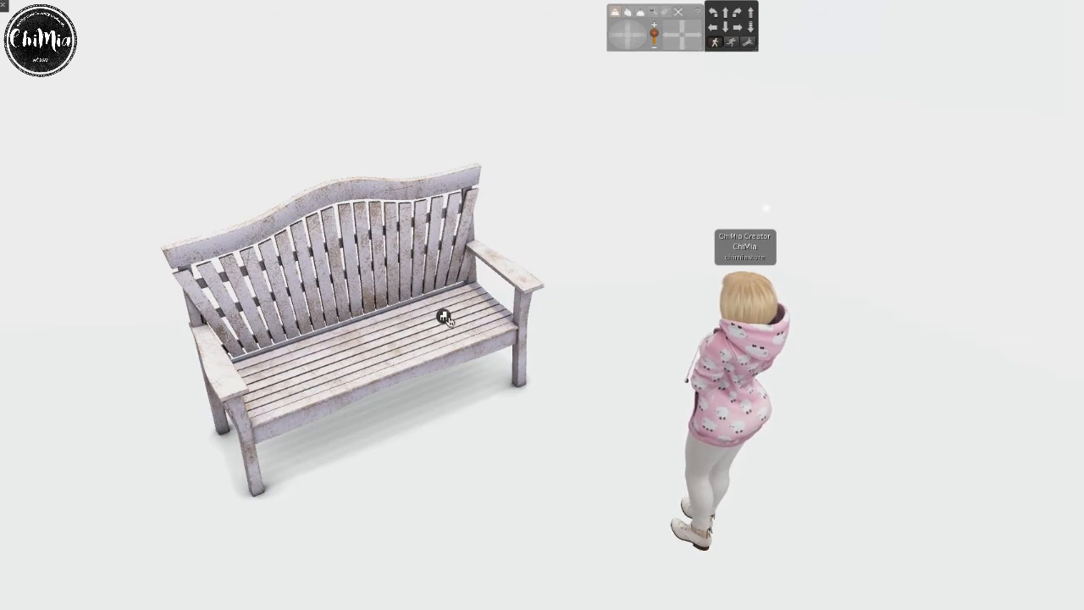
Step: Examine the sitting animations, AVsitter scripts and AVpos notecard stored in the Florentine Bench's contents
{"action": "right_click", "coordinate": [448, 319]}
{"action": "left_click", "coordinate": [467, 344]}
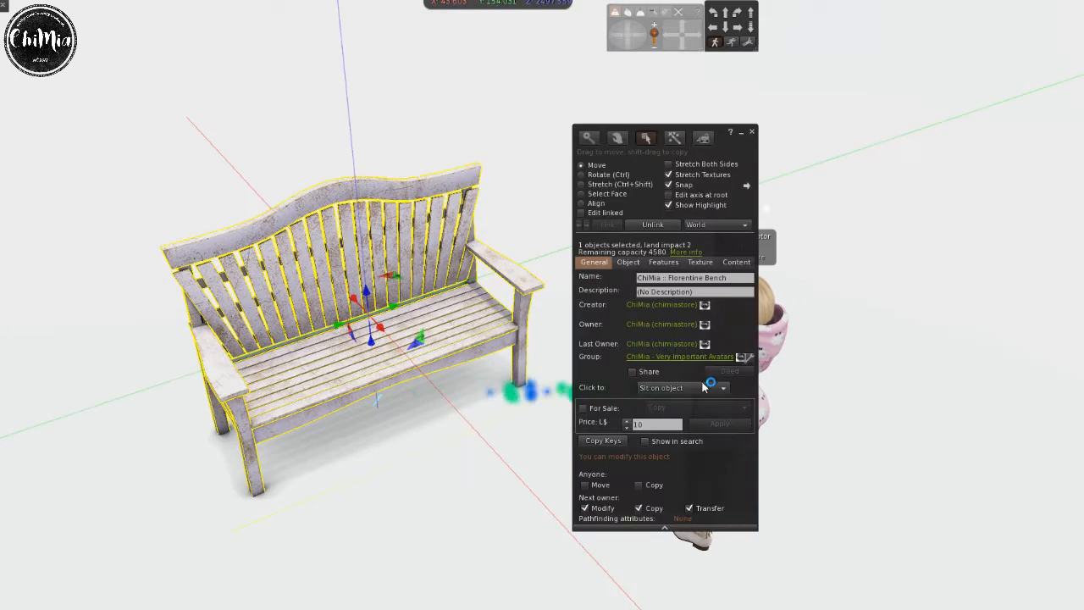
{"action": "left_click", "coordinate": [736, 262]}
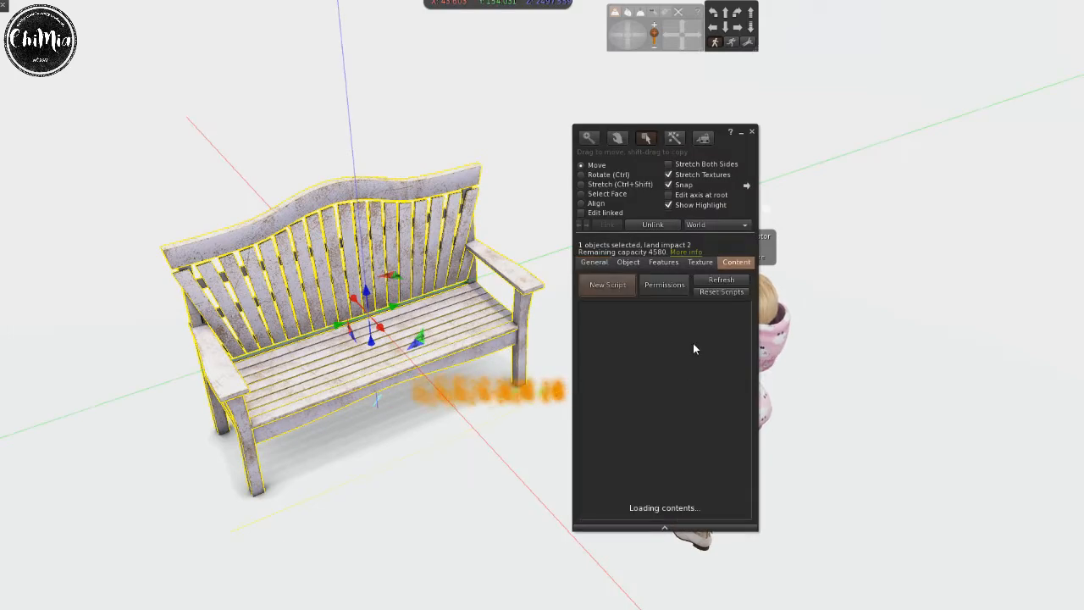
{"action": "scroll", "coordinate": [691, 340], "scroll_direction": "down", "scroll_amount": 8}
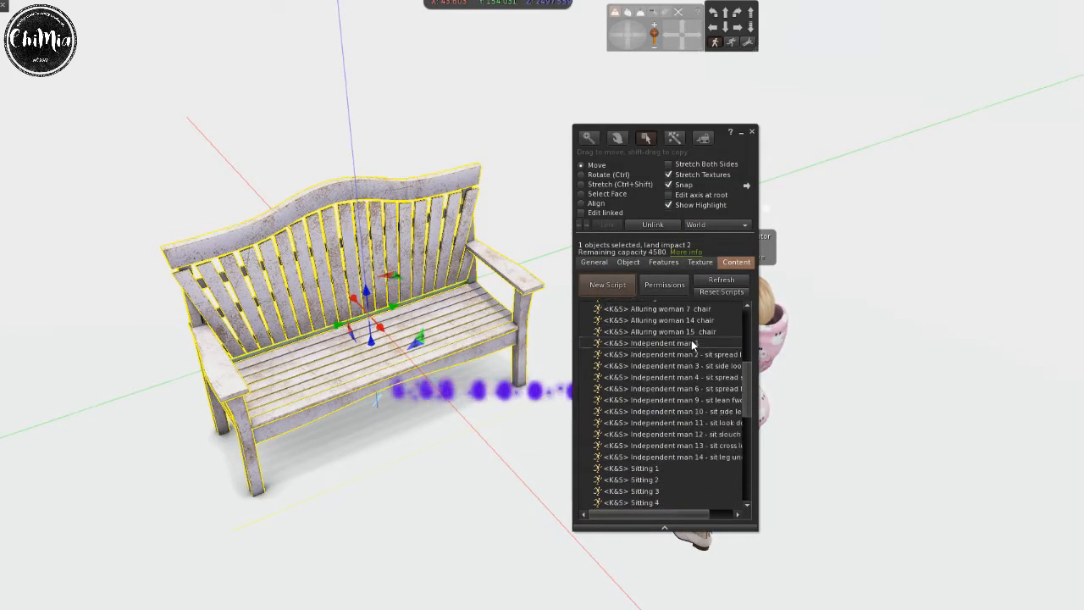
{"action": "scroll", "coordinate": [691, 339], "scroll_direction": "down", "scroll_amount": 5}
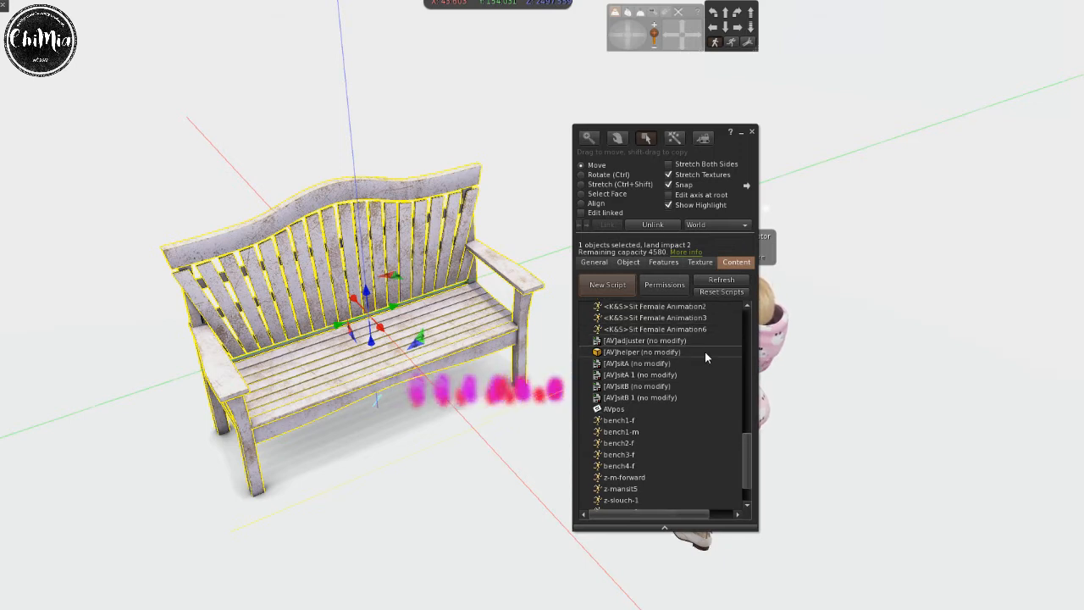
{"action": "scroll", "coordinate": [708, 354], "scroll_direction": "down", "scroll_amount": 3}
{"action": "scroll", "coordinate": [716, 349], "scroll_direction": "up", "scroll_amount": 10}
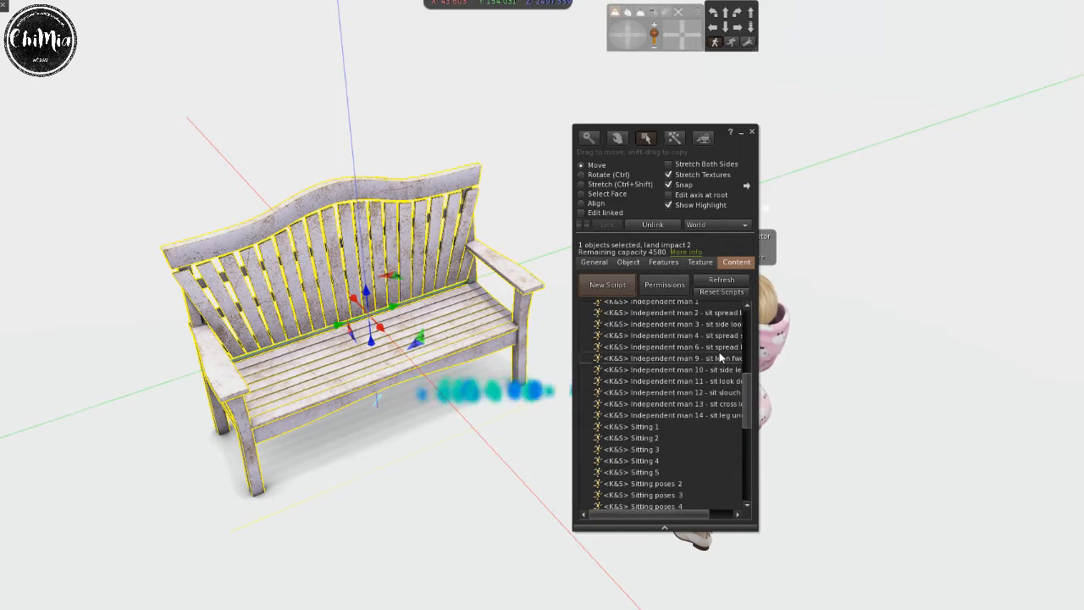
{"action": "scroll", "coordinate": [719, 358], "scroll_direction": "up", "scroll_amount": 3}
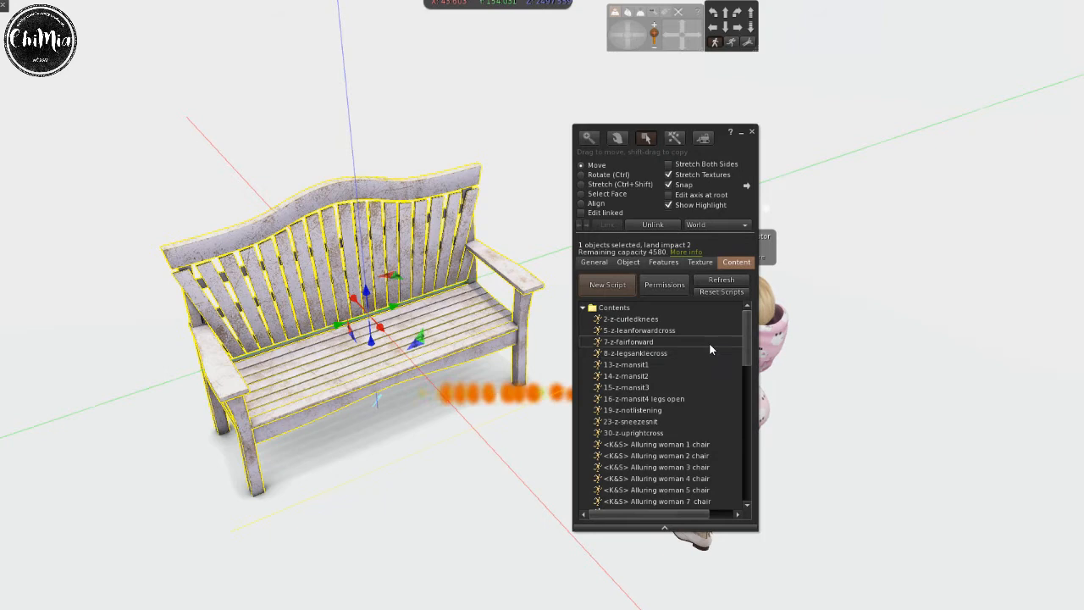
{"action": "scroll", "coordinate": [717, 354], "scroll_direction": "down", "scroll_amount": 3}
{"action": "scroll", "coordinate": [717, 355], "scroll_direction": "down", "scroll_amount": 8}
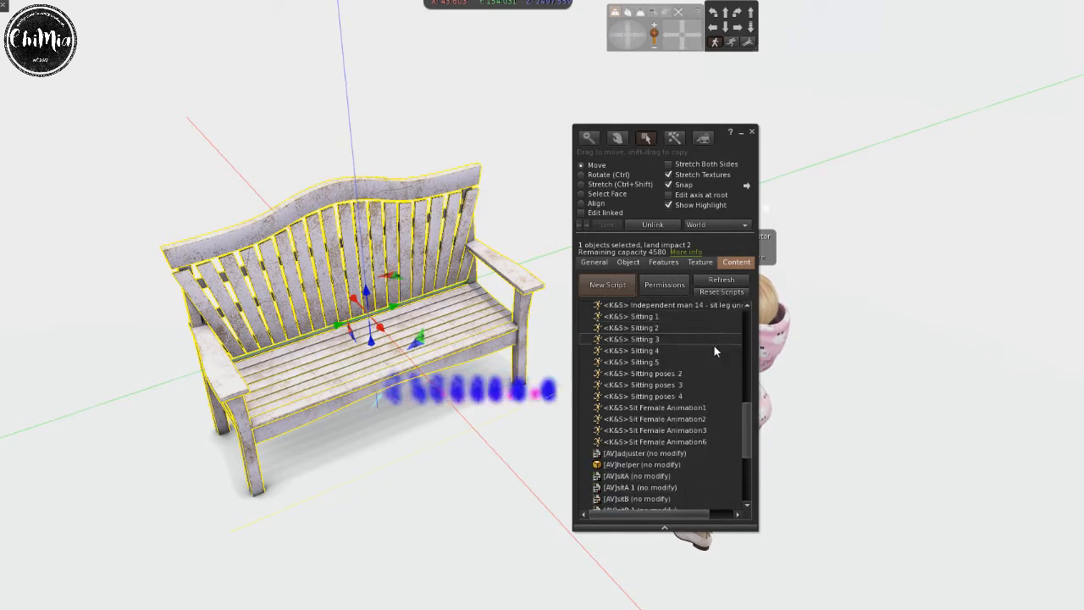
{"action": "scroll", "coordinate": [710, 357], "scroll_direction": "up", "scroll_amount": 10}
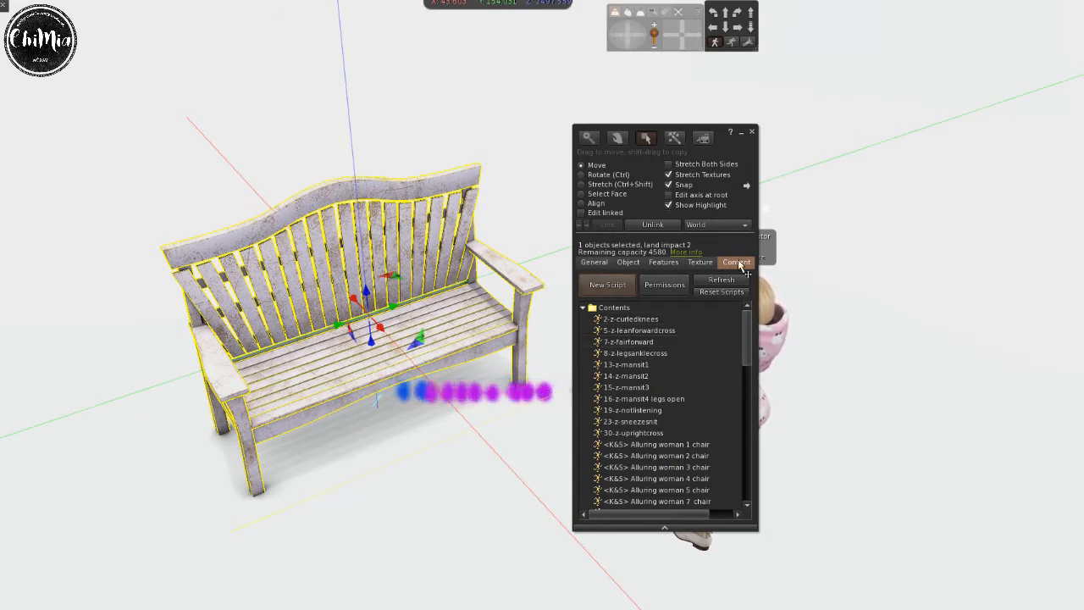
{"action": "left_click", "coordinate": [700, 263]}
{"action": "left_click", "coordinate": [601, 263]}
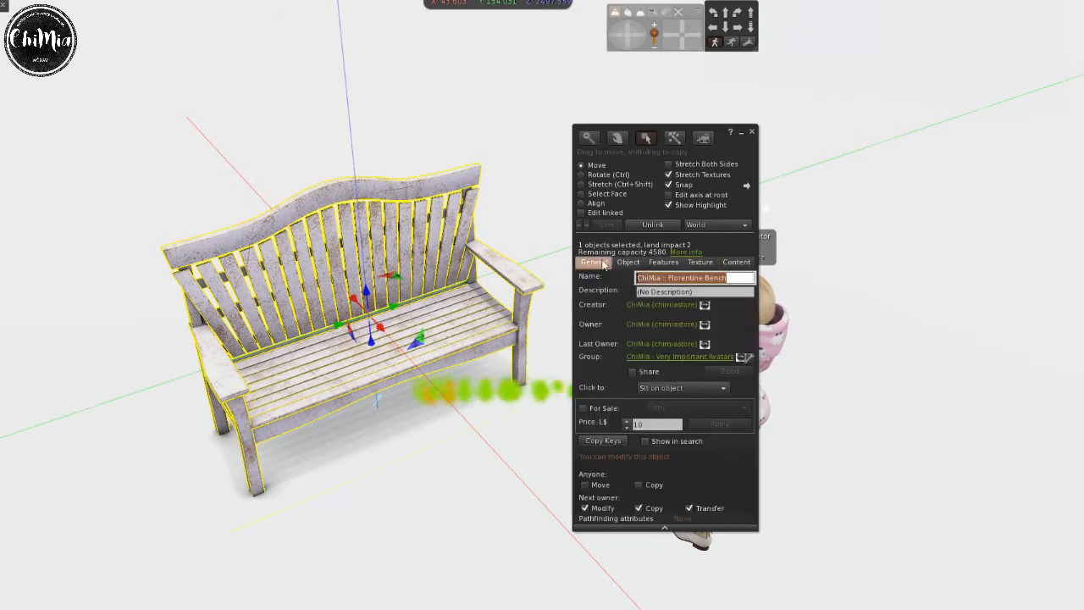
{"action": "left_click", "coordinate": [741, 264]}
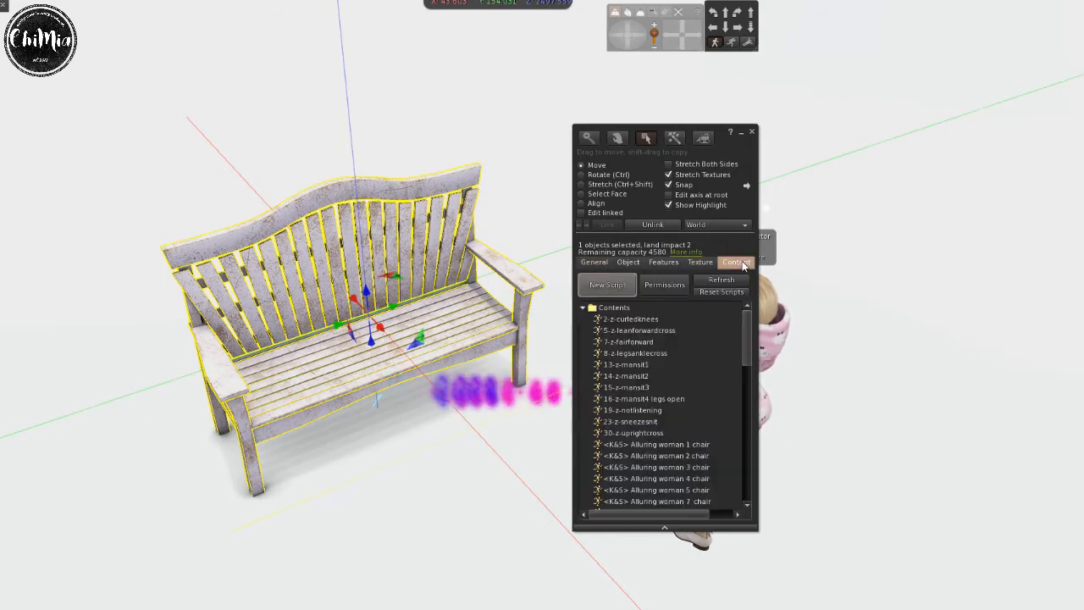
{"action": "left_click", "coordinate": [752, 133]}
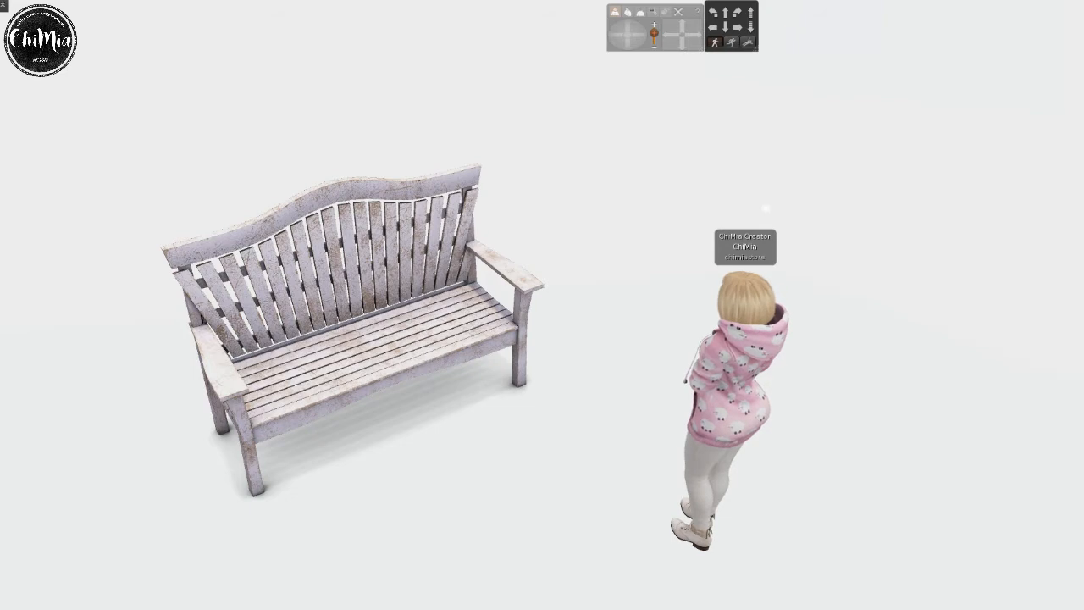
Step: Set the bench's click action to Sit on object and close the object editor
{"action": "right_click", "coordinate": [447, 323]}
{"action": "left_click", "coordinate": [479, 341]}
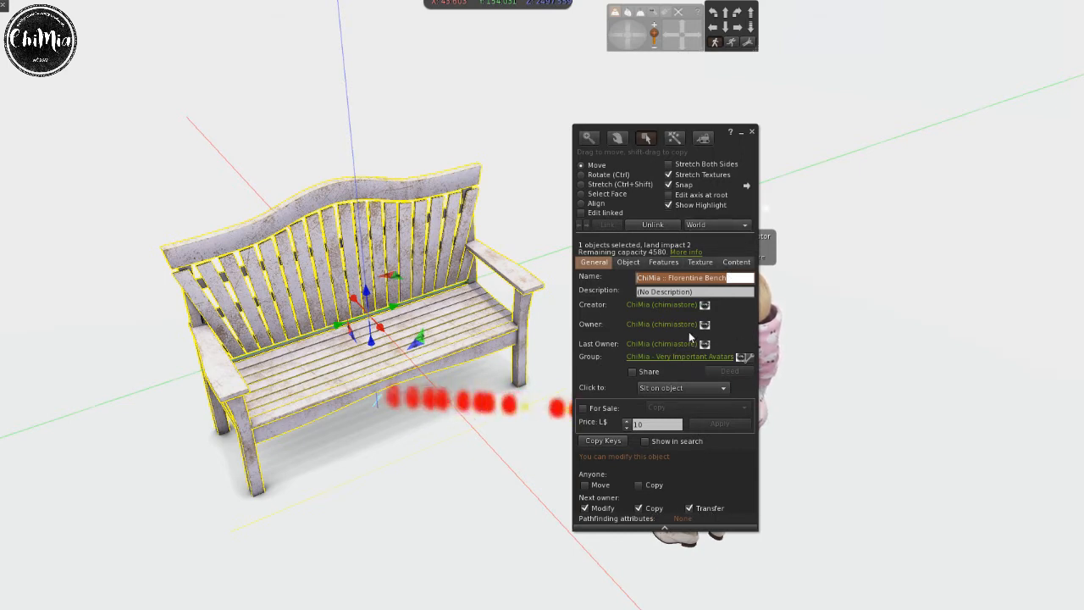
{"action": "left_click", "coordinate": [665, 388]}
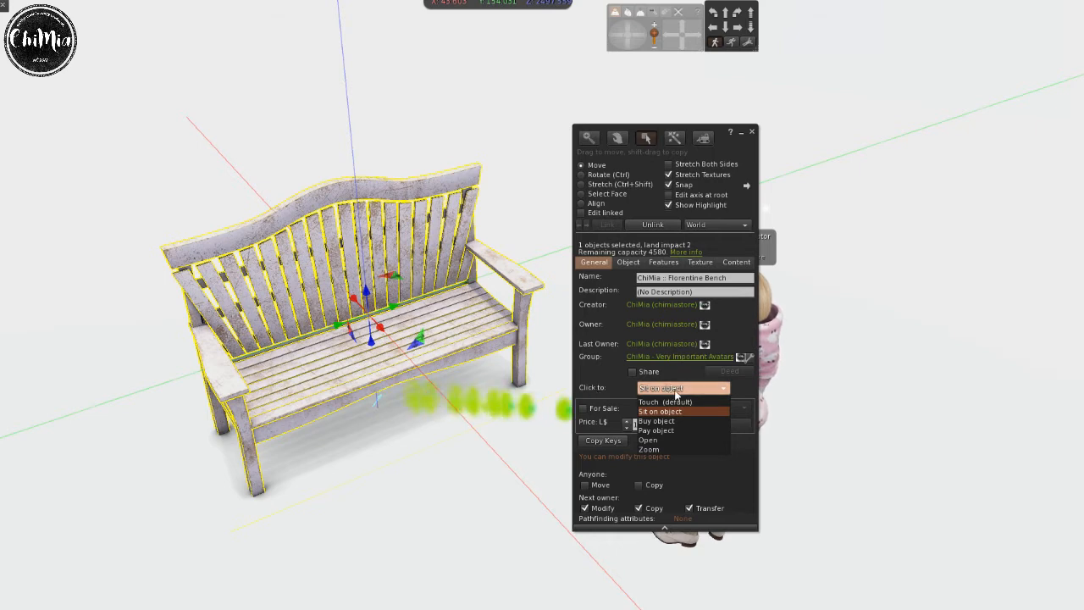
{"action": "left_click", "coordinate": [676, 412]}
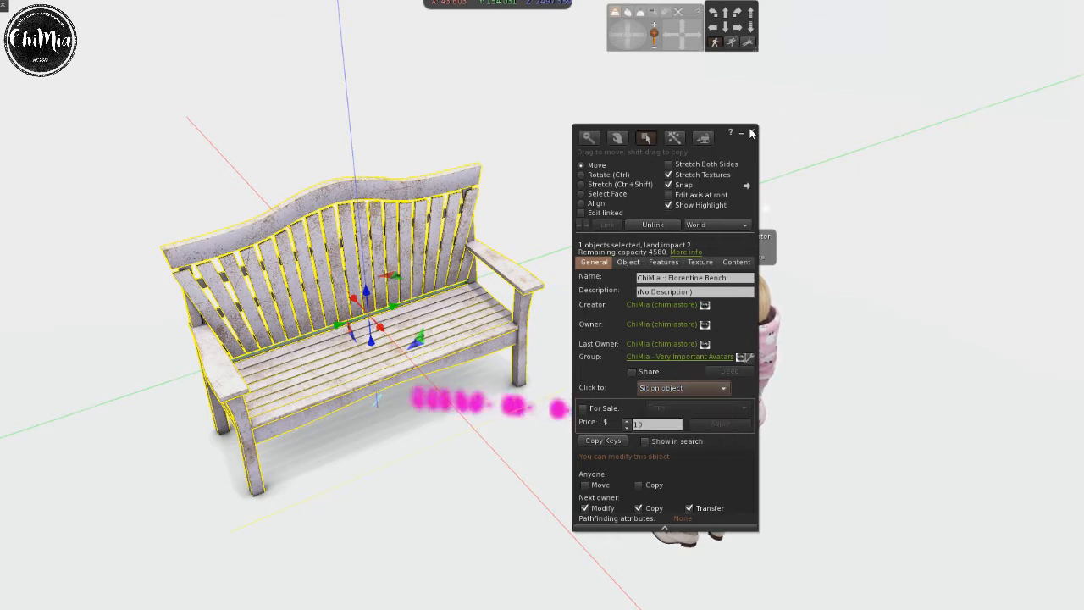
{"action": "left_click", "coordinate": [752, 131]}
Step: Seat the avatar on the bench and bring up the AVsitter adjustment helpers
{"action": "left_click", "coordinate": [436, 332]}
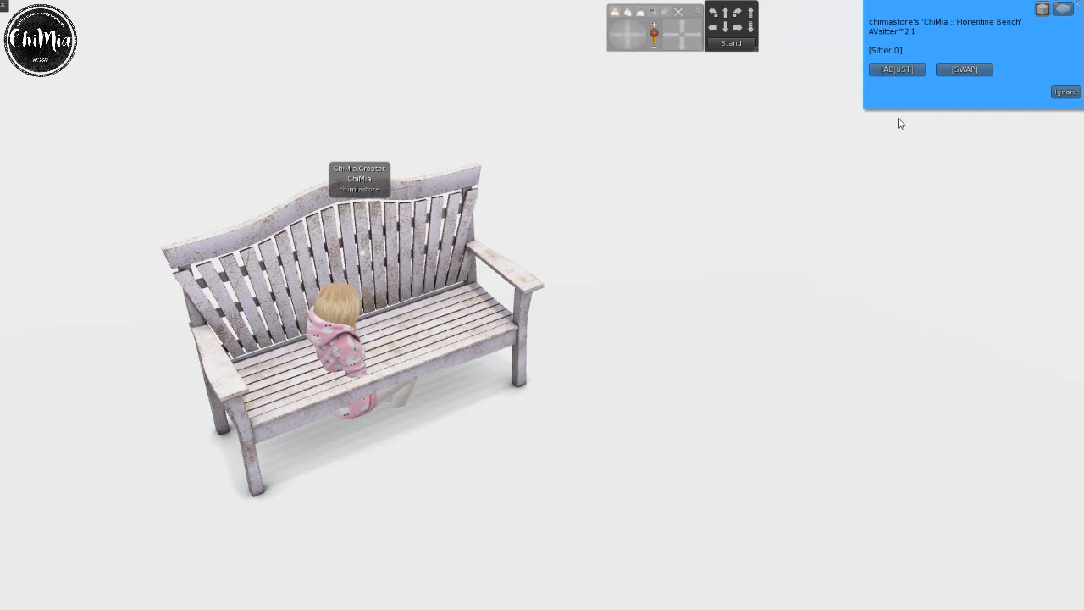
{"action": "left_click", "coordinate": [902, 72]}
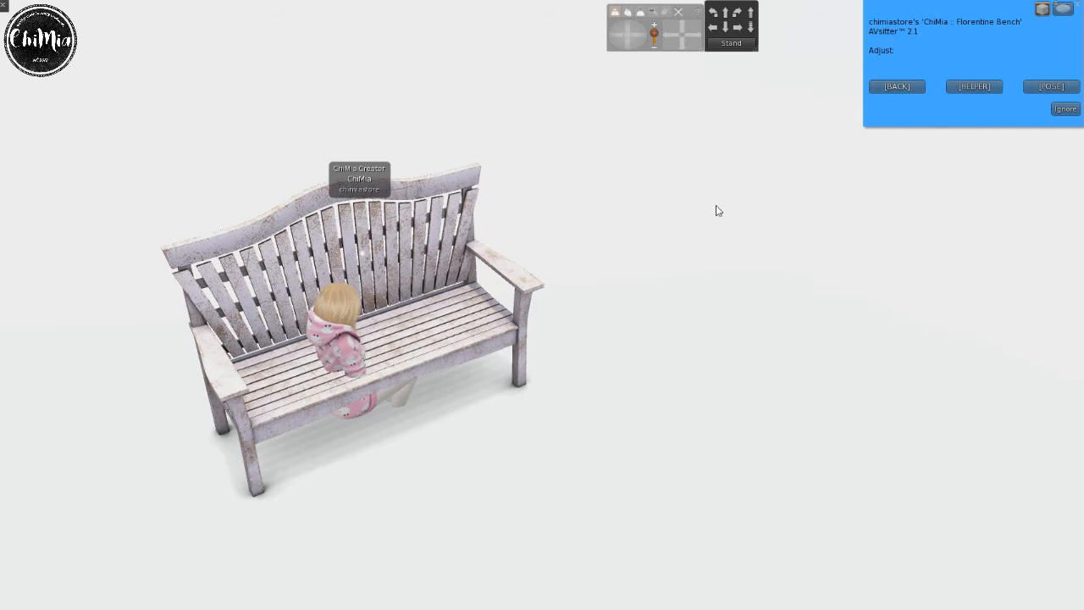
{"action": "left_click", "coordinate": [974, 93]}
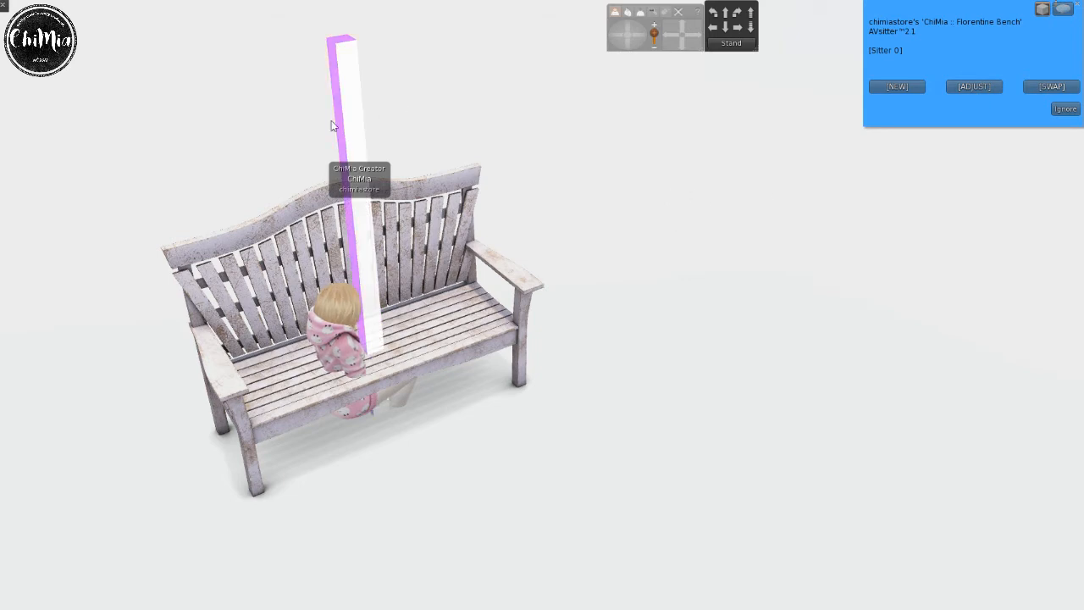
Step: Open [AV]helper 0 for editing and move it with the avatar up and along the bench, away from the other helper
{"action": "right_click", "coordinate": [346, 133]}
{"action": "left_click", "coordinate": [370, 154]}
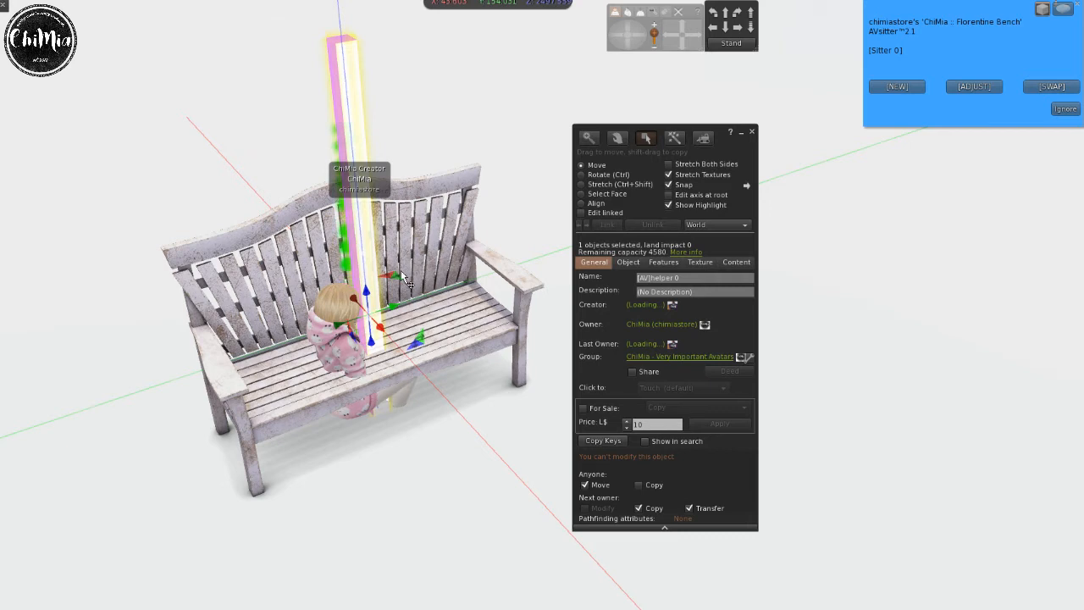
{"action": "left_click_drag", "start_coordinate": [398, 314], "coordinate": [450, 274]}
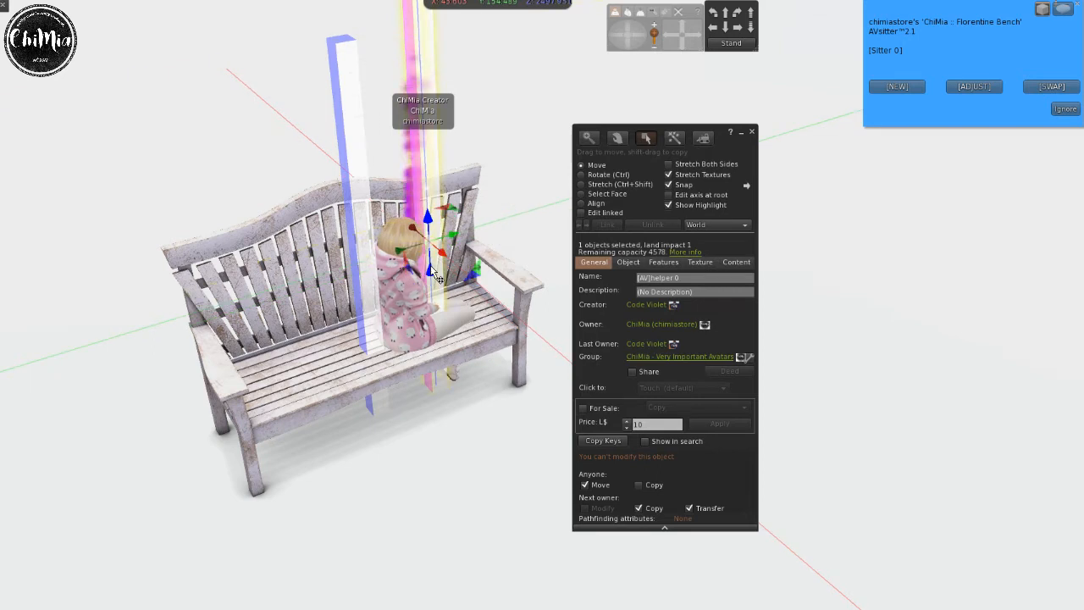
Step: Rotate [AV]helper 0 about the vertical axis to 0° so the avatar faces forward from the backrest
{"action": "key", "text": "ctrl"}
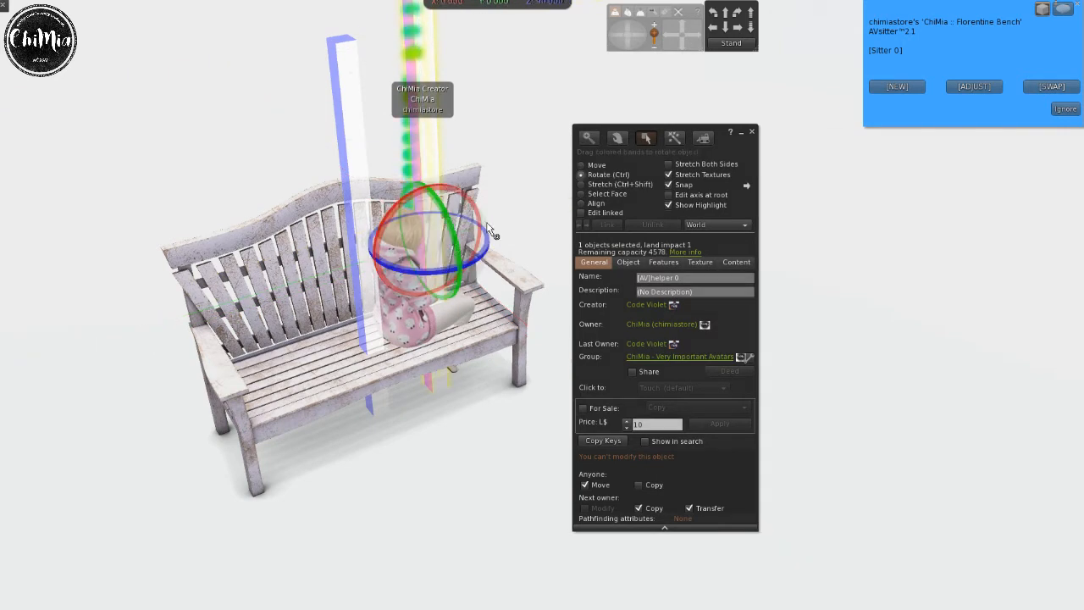
{"action": "left_click_drag", "start_coordinate": [430, 283], "coordinate": [354, 291], "text": "ctrl"}
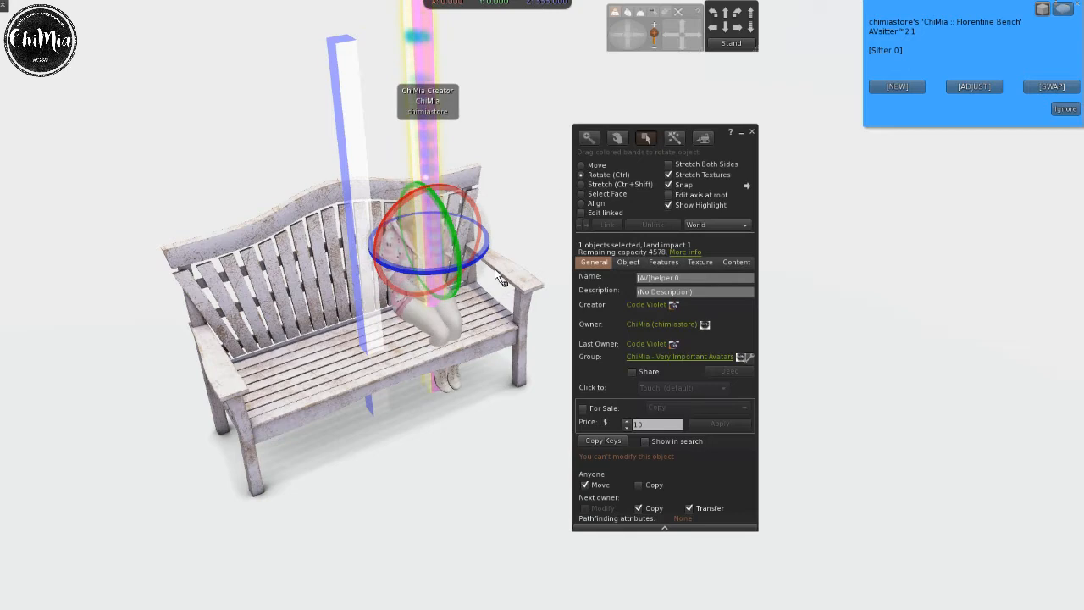
{"action": "left_click_drag", "start_coordinate": [478, 271], "coordinate": [488, 270], "text": "ctrl"}
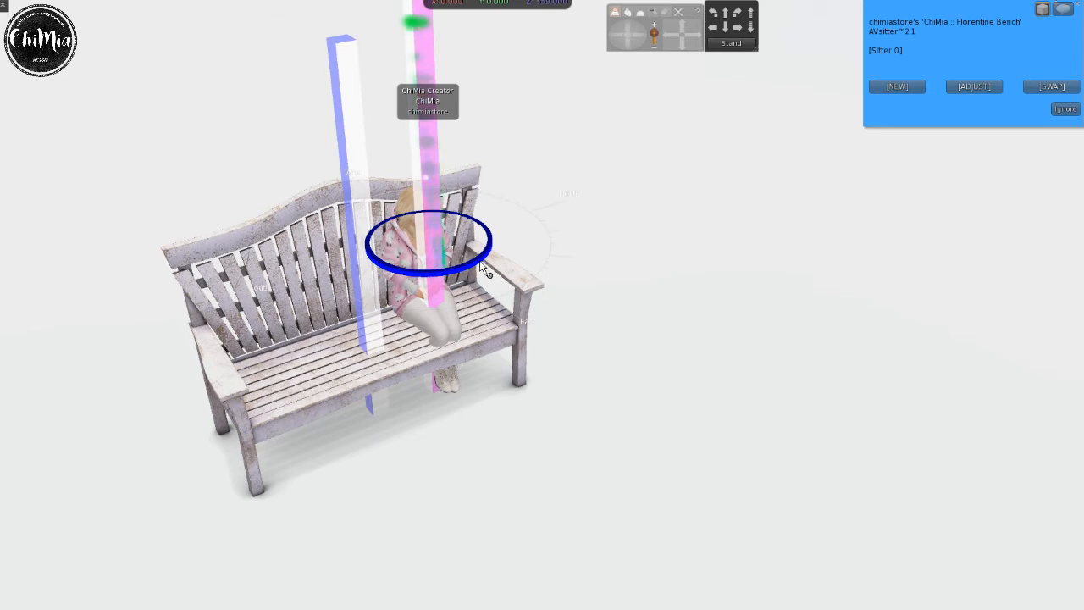
{"action": "left_click_drag", "start_coordinate": [487, 269], "coordinate": [488, 270], "text": "ctrl"}
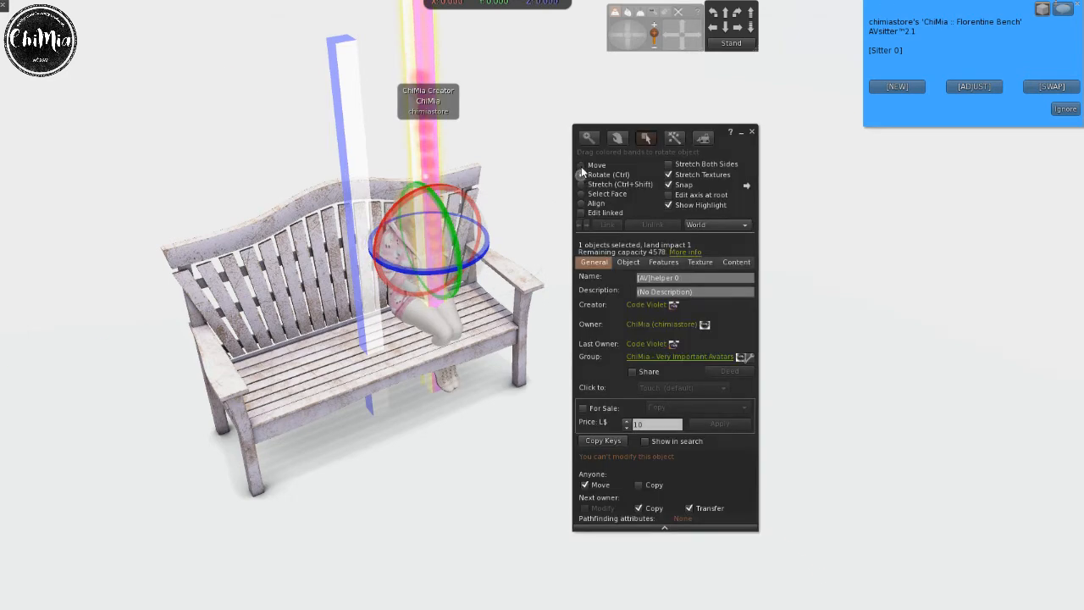
Step: Position [AV]helper 0 at the seat's front edge and move [AV]helper 1 to the opposite end of the bench
{"action": "left_click_drag", "start_coordinate": [458, 289], "coordinate": [307, 338]}
{"action": "left_click", "coordinate": [370, 316]}
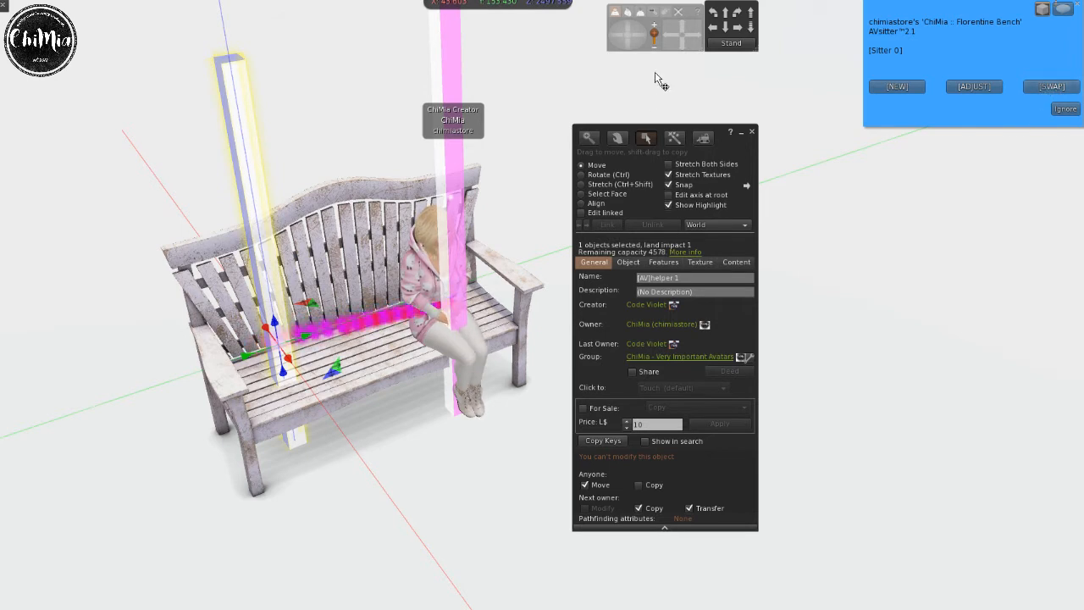
{"action": "left_click_drag", "start_coordinate": [727, 153], "coordinate": [882, 167]}
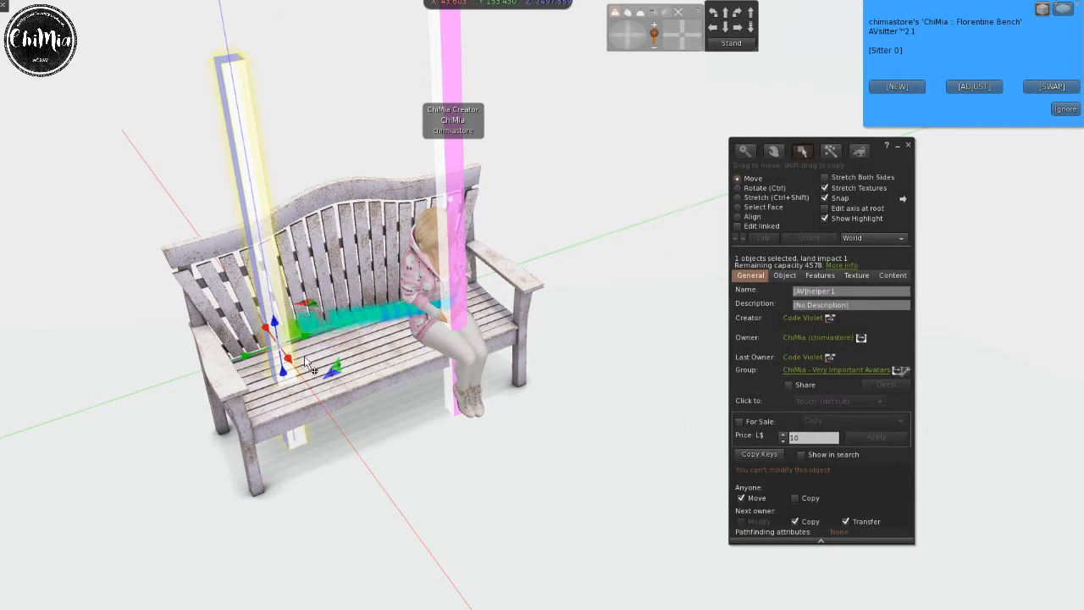
{"action": "mouse_move", "coordinate": [311, 364]}
{"action": "left_mouse_down"}
{"action": "mouse_move", "coordinate": [318, 358]}
{"action": "mouse_move", "coordinate": [309, 370]}
{"action": "left_mouse_up"}
Step: Check the seated avatar and both helpers from several angles and close the object editor
{"action": "scroll", "coordinate": [570, 226], "scroll_direction": "up", "scroll_amount": 5}
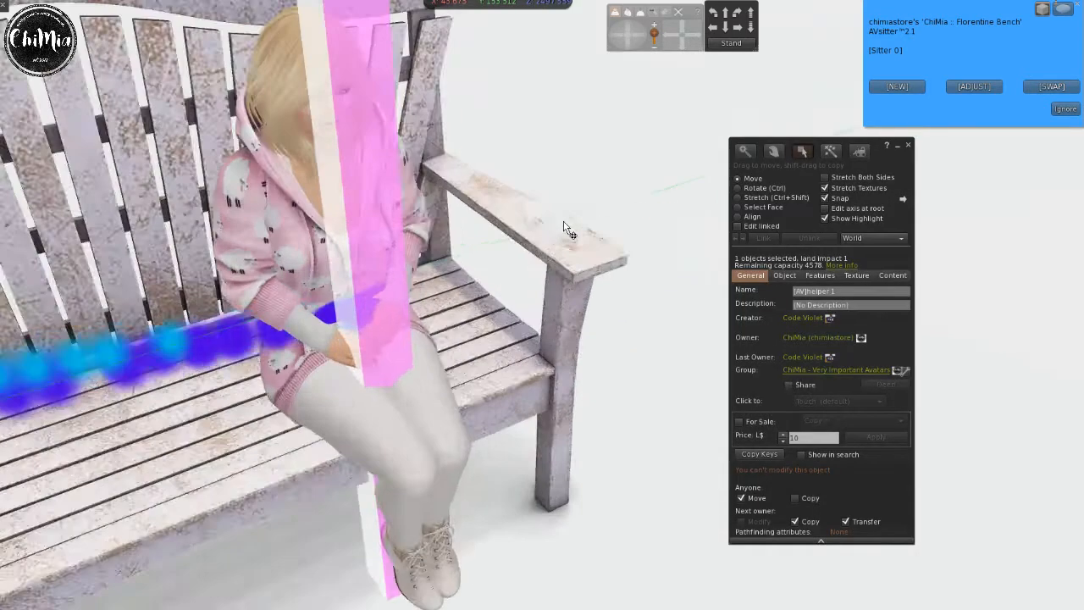
{"action": "scroll", "coordinate": [570, 228], "scroll_direction": "down", "scroll_amount": 3}
{"action": "left_click", "coordinate": [639, 40]}
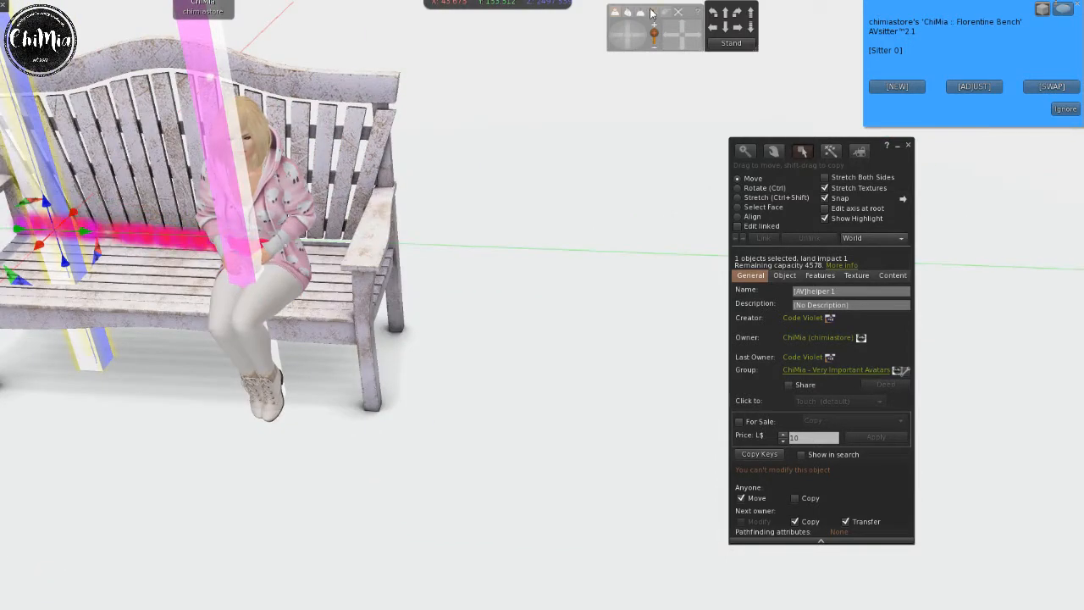
{"action": "left_click", "coordinate": [651, 14]}
{"action": "left_click_drag", "start_coordinate": [297, 233], "coordinate": [89, 238]}
{"action": "scroll", "coordinate": [479, 323], "scroll_direction": "up", "scroll_amount": 3, "text": "alt"}
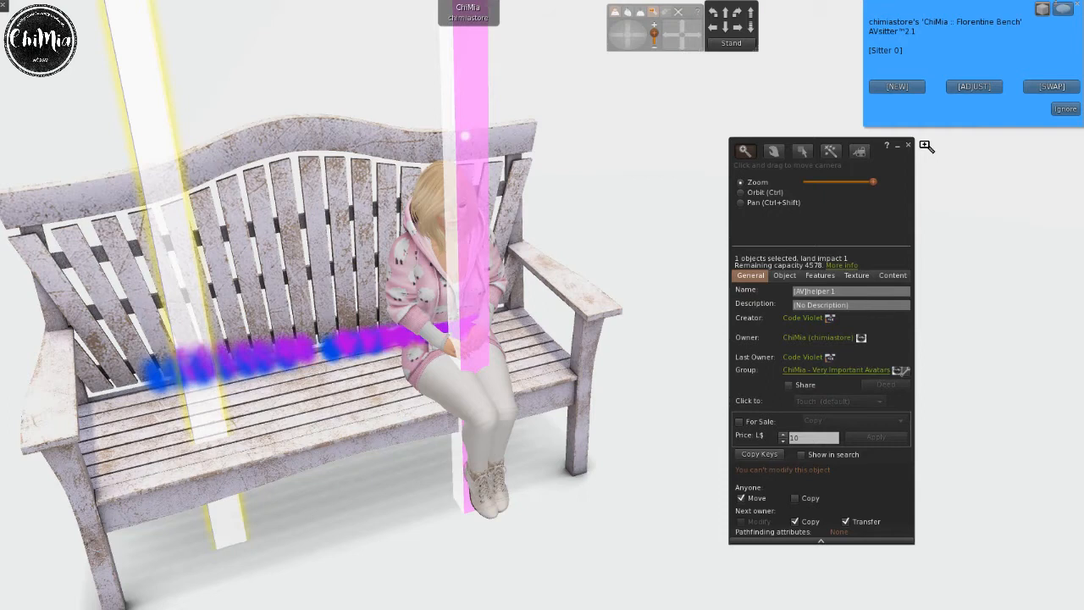
{"action": "left_click", "coordinate": [908, 146]}
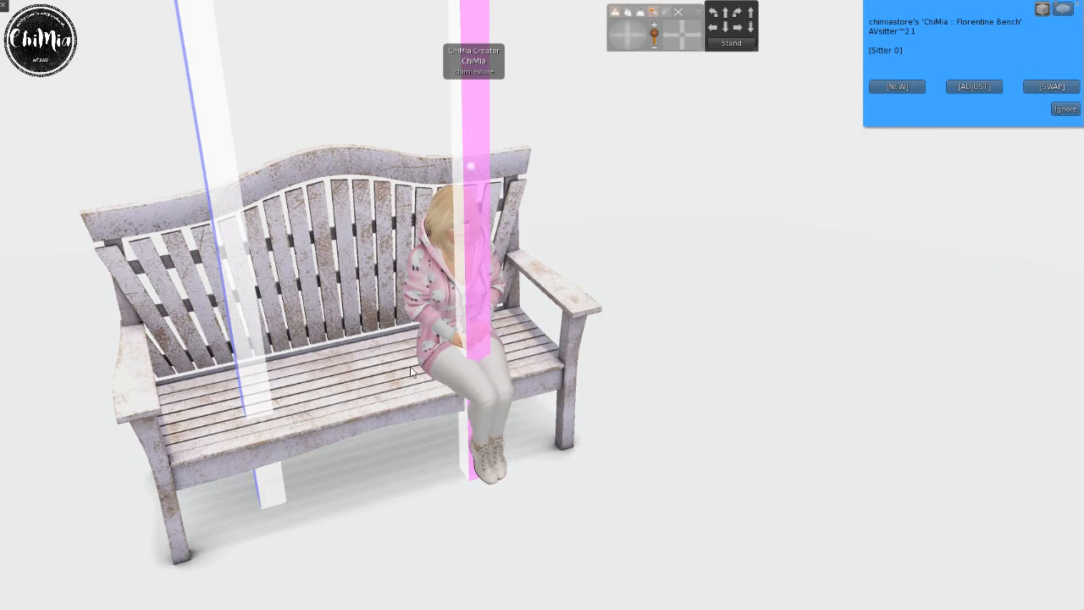
Step: Create a new pose for sitter 0 from the 2-z-curledknees animation with the menu name Curled
{"action": "left_click", "coordinate": [898, 88]}
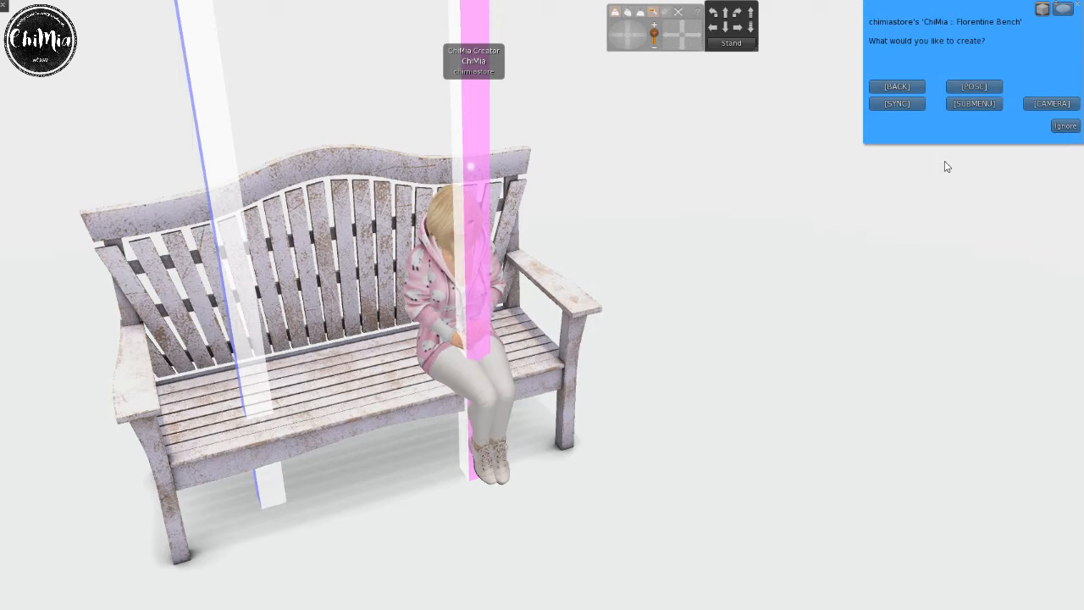
{"action": "left_click", "coordinate": [974, 87]}
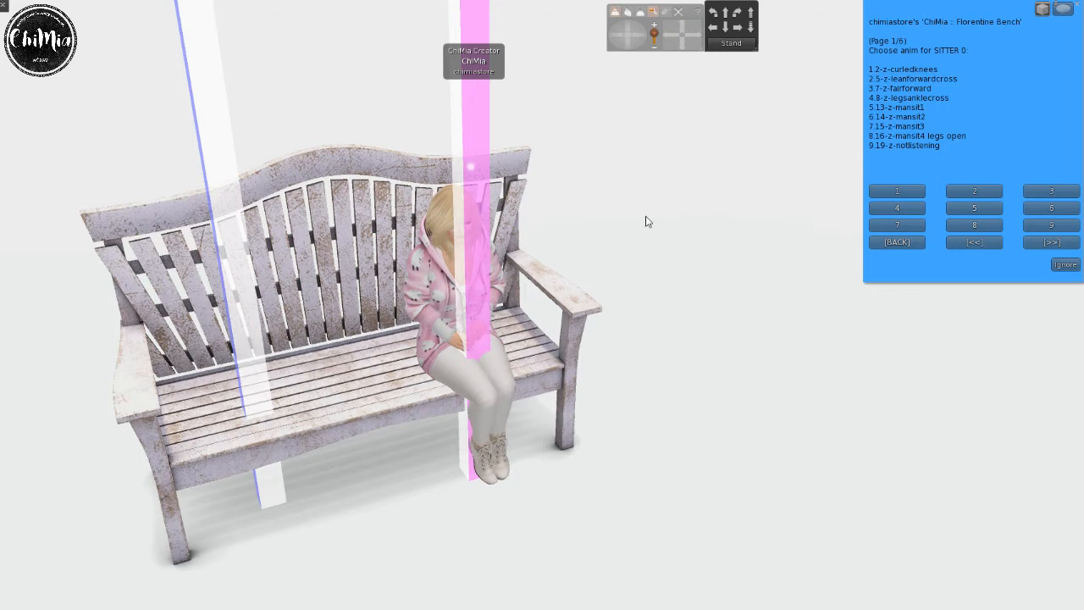
{"action": "left_click", "coordinate": [915, 193]}
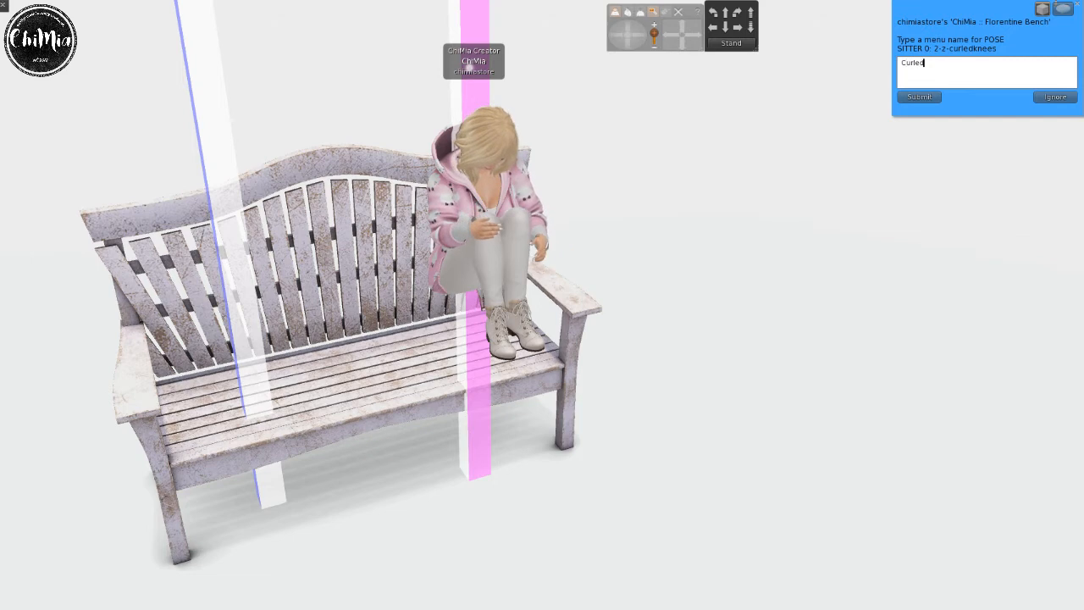
{"action": "left_click", "coordinate": [920, 97]}
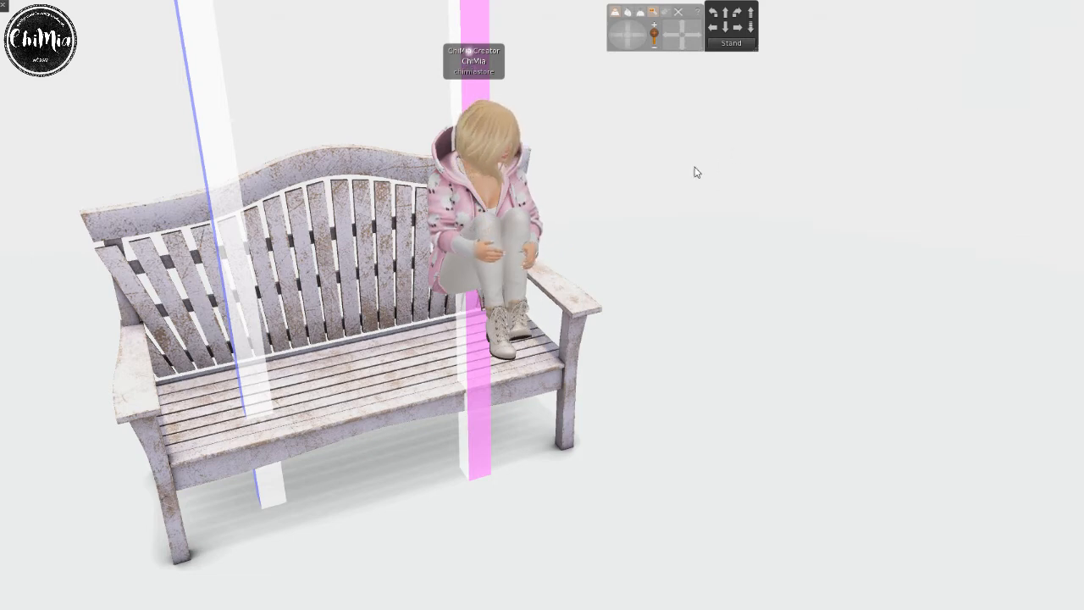
{"action": "right_click", "coordinate": [478, 394]}
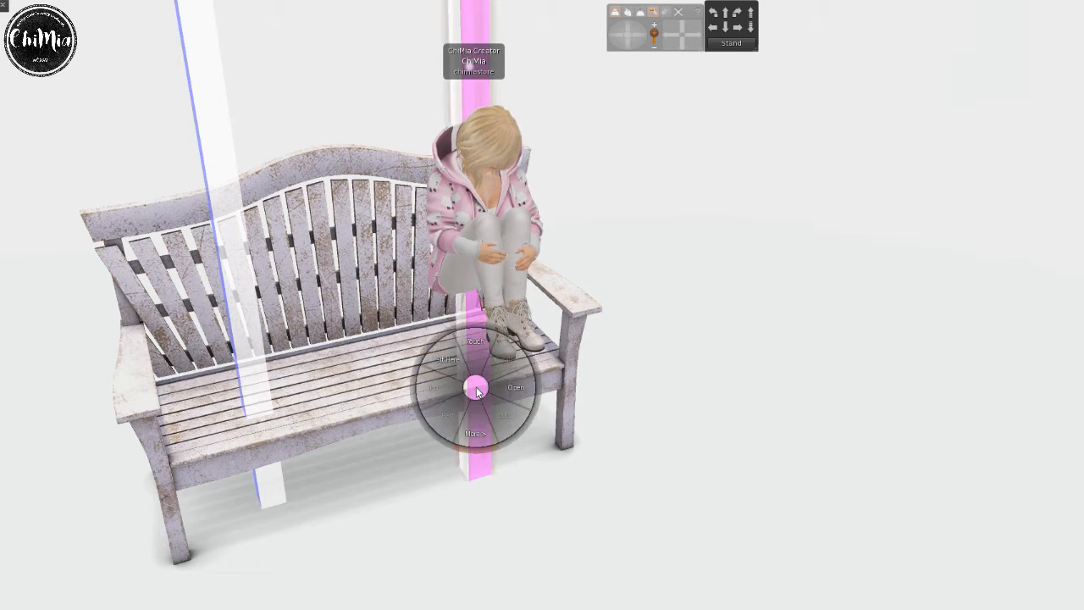
{"action": "left_click", "coordinate": [506, 428]}
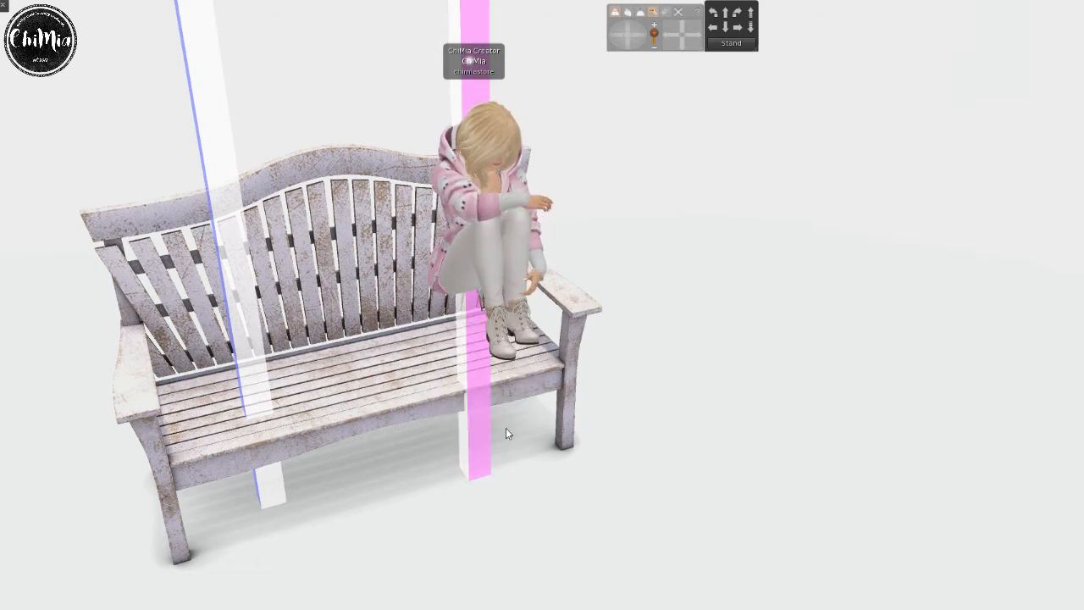
{"action": "right_click", "coordinate": [476, 383]}
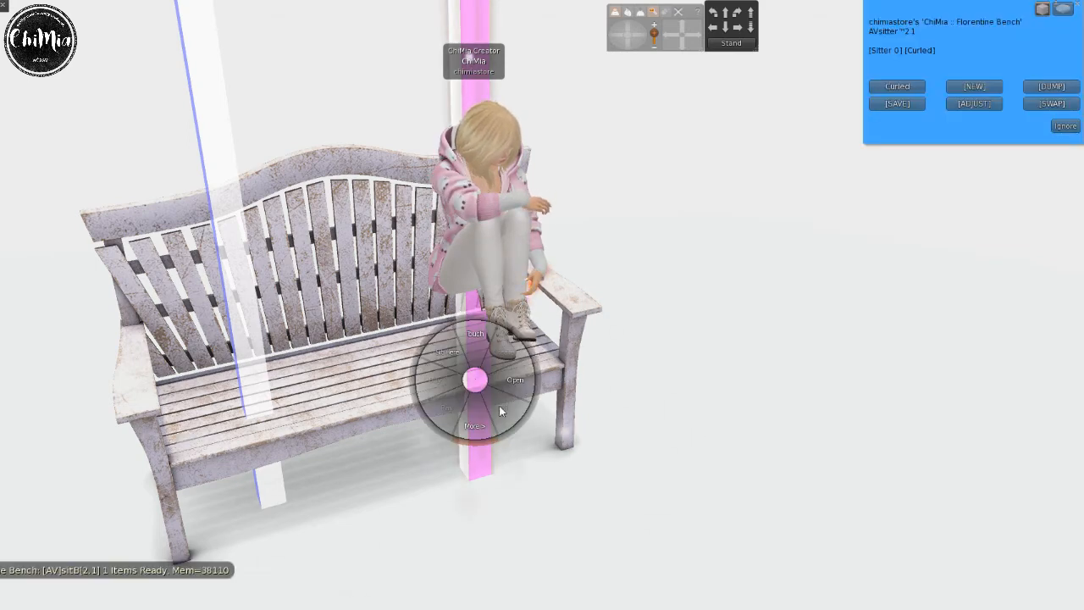
{"action": "left_click", "coordinate": [500, 408]}
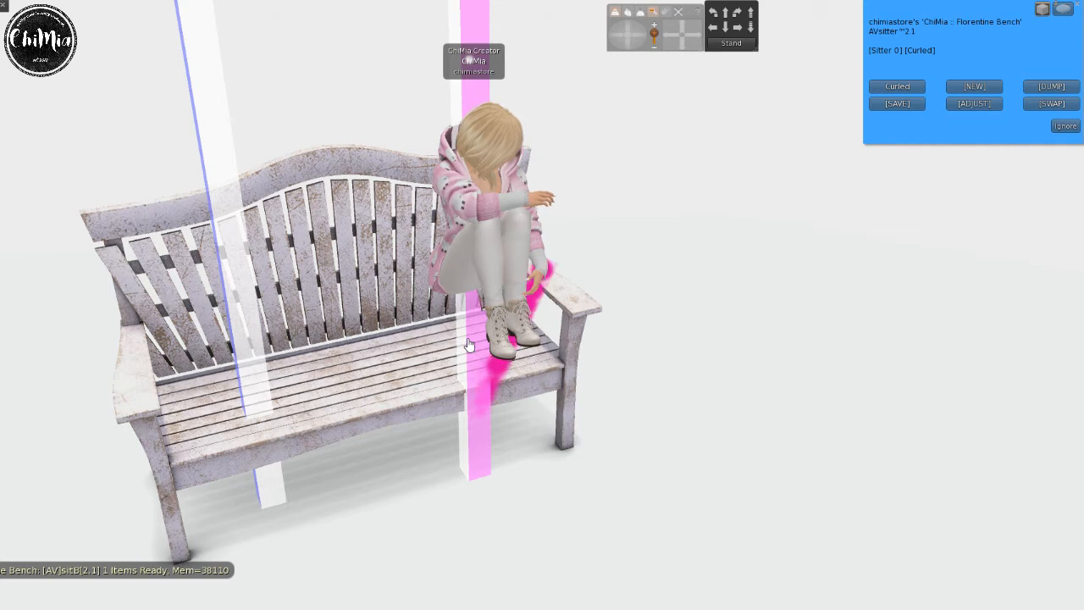
{"action": "right_click", "coordinate": [468, 340]}
{"action": "left_click", "coordinate": [495, 372]}
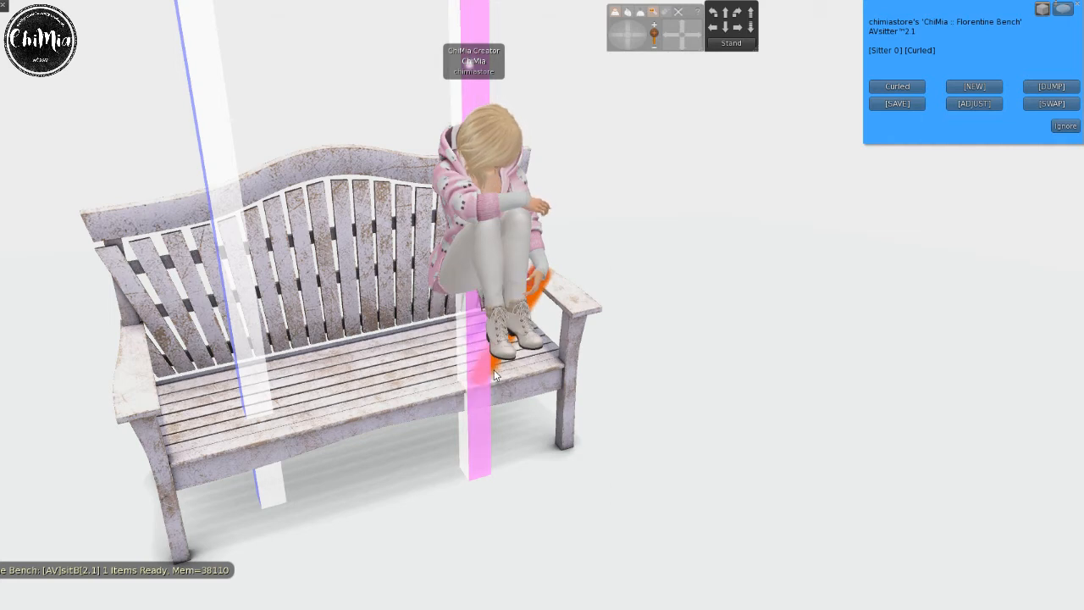
Step: Open [AV]helper 0 for editing, lower it and move it back toward the backrest, finishing with a small forward correction
{"action": "right_click", "coordinate": [470, 96]}
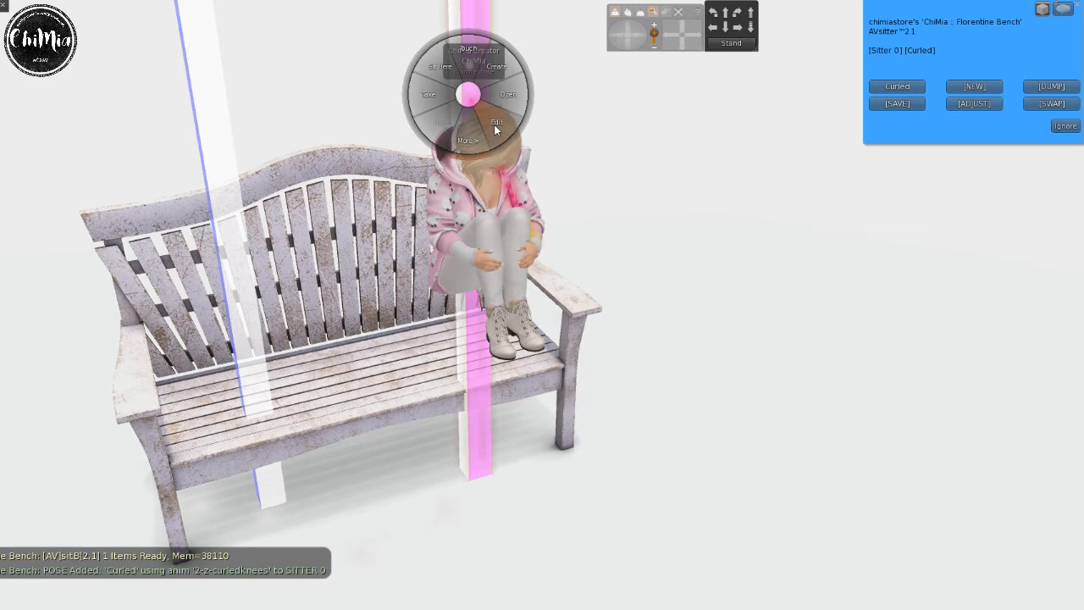
{"action": "left_click", "coordinate": [494, 124]}
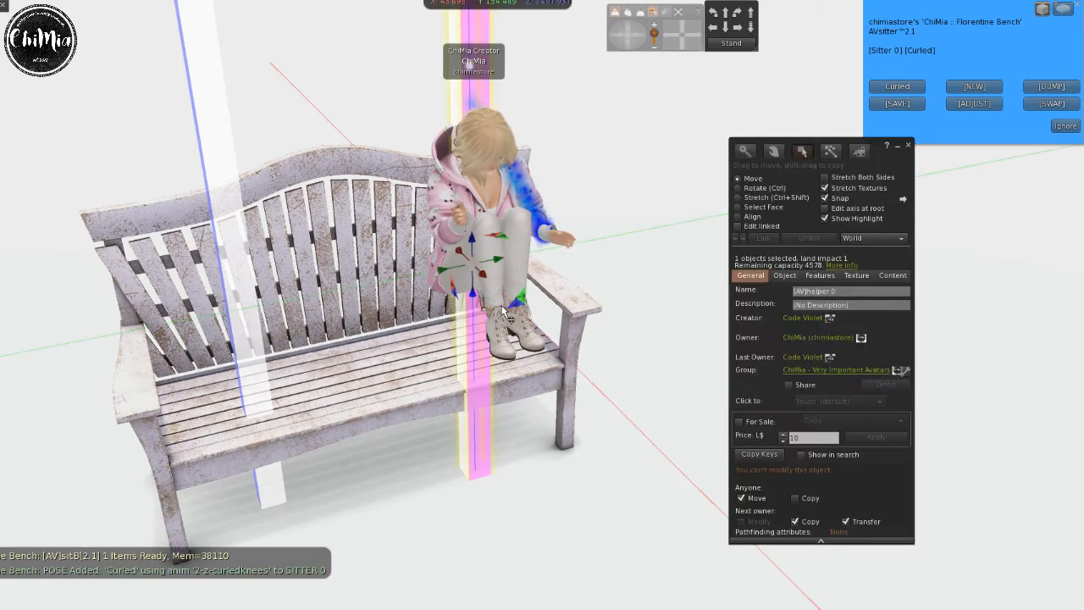
{"action": "left_click_drag", "start_coordinate": [483, 274], "coordinate": [468, 355]}
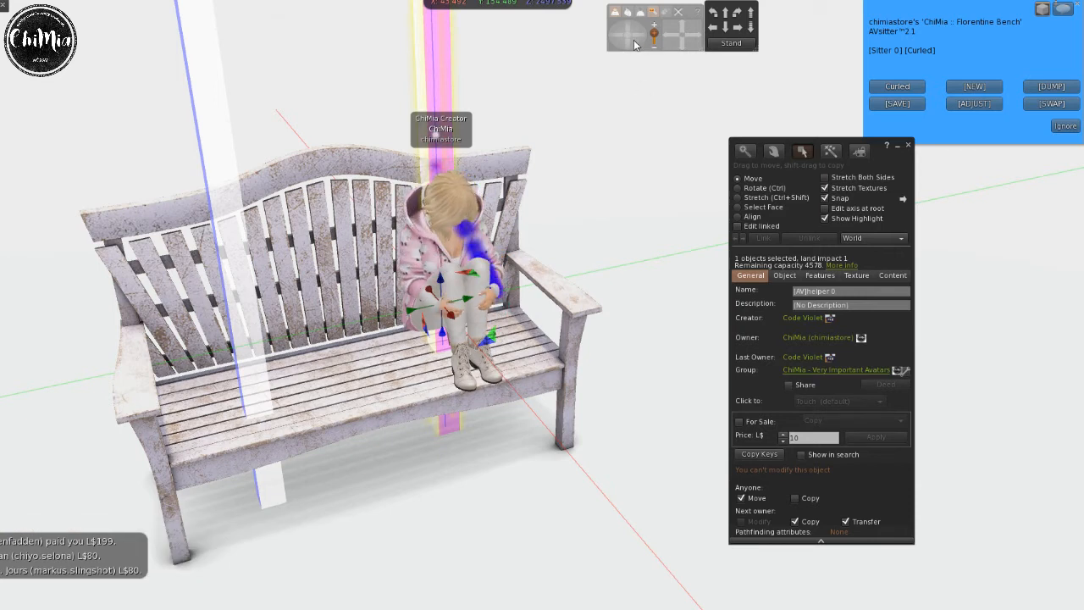
{"action": "mouse_move", "coordinate": [620, 40]}
{"action": "left_mouse_down"}
{"action": "mouse_move", "coordinate": [643, 38]}
{"action": "mouse_move", "coordinate": [620, 37]}
{"action": "left_mouse_up"}
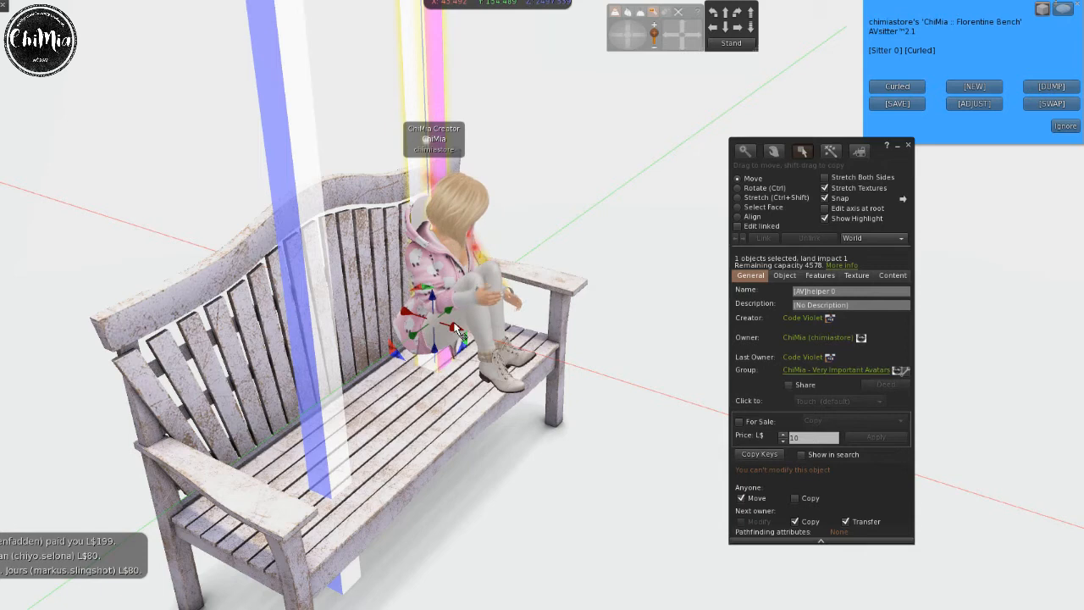
{"action": "left_click_drag", "start_coordinate": [458, 331], "coordinate": [468, 335]}
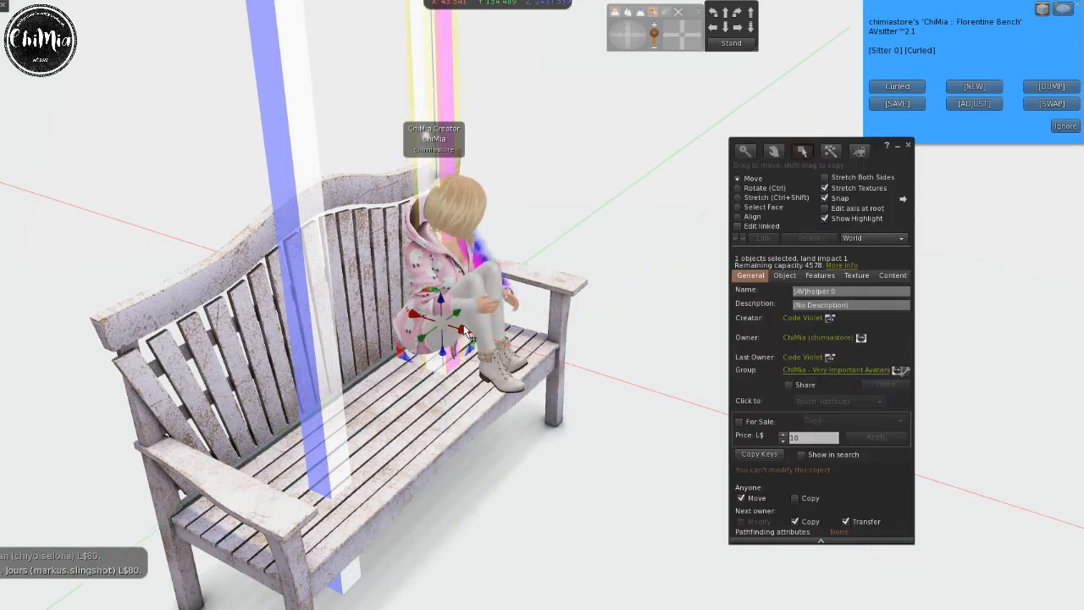
Step: Reselect only [AV]helper 0 and lower it further so the curled avatar sits closer to the seat slats
{"action": "left_click", "coordinate": [618, 36]}
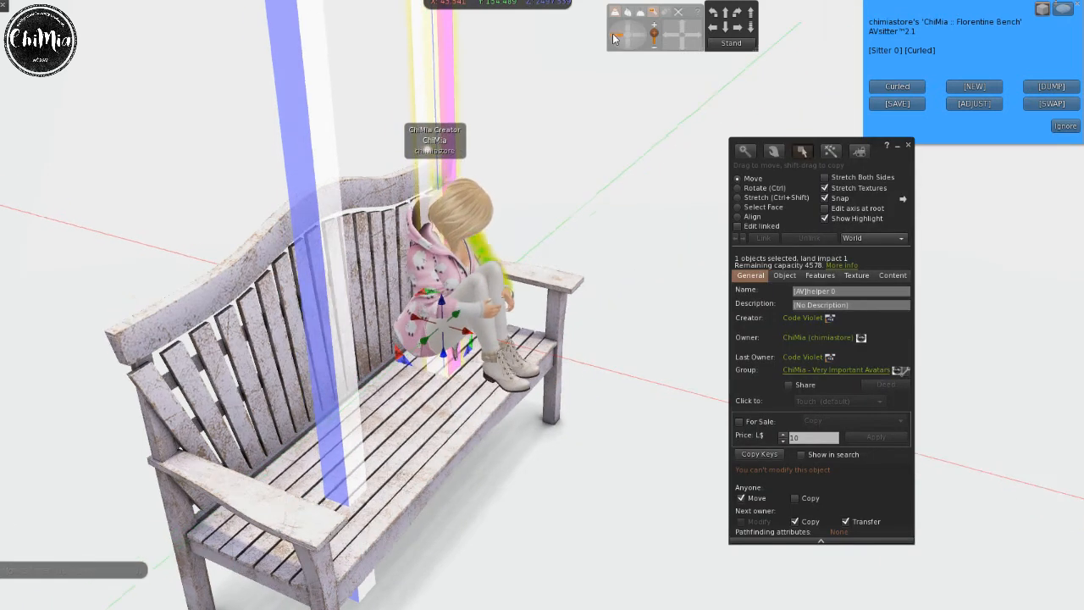
{"action": "left_click", "coordinate": [461, 373]}
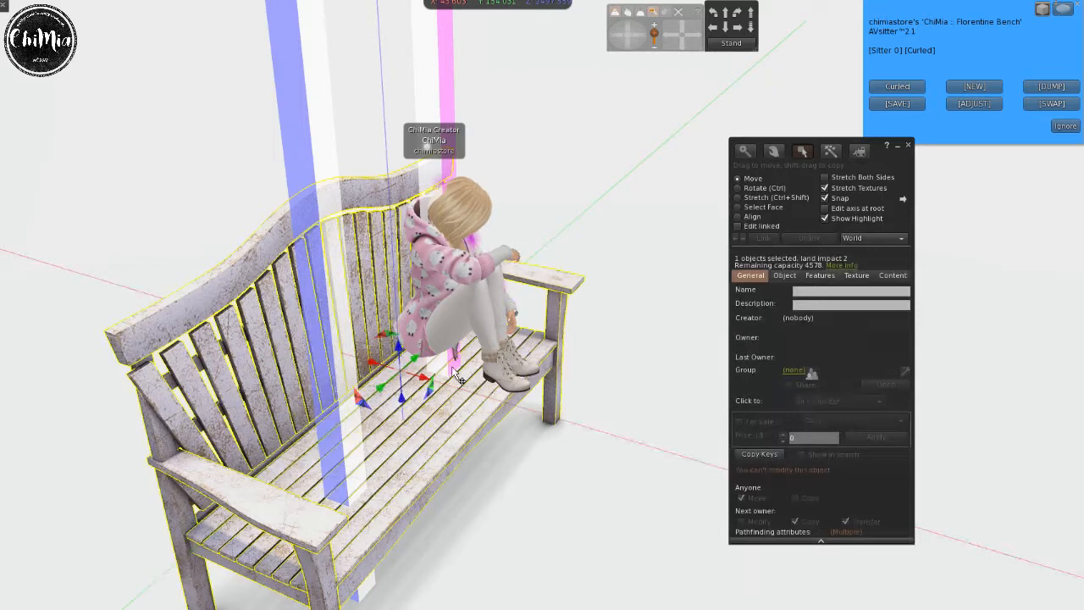
{"action": "left_click", "coordinate": [450, 363]}
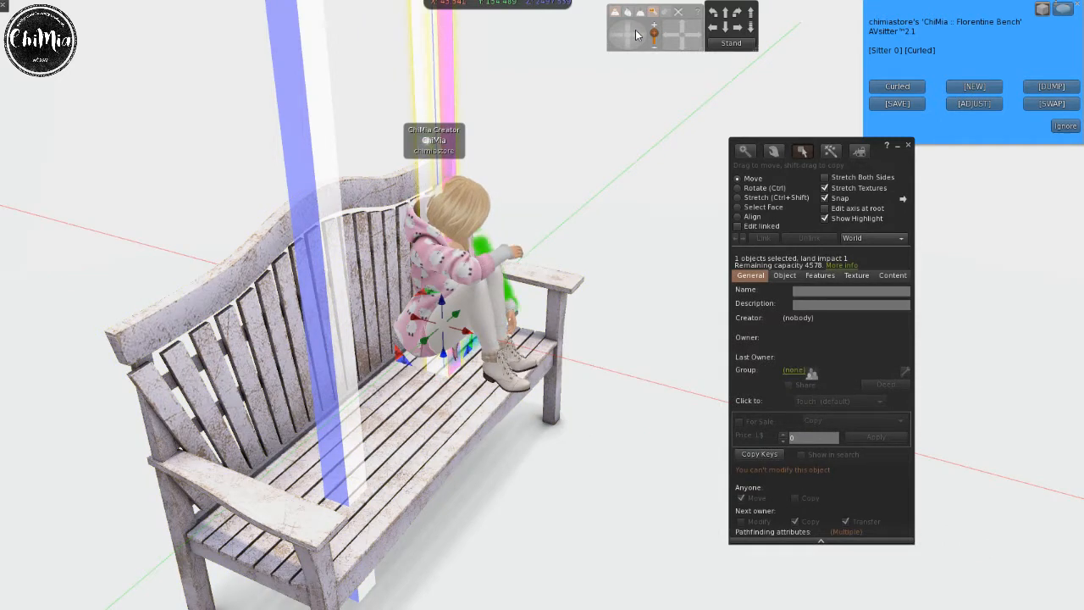
{"action": "left_click_drag", "start_coordinate": [636, 34], "coordinate": [615, 41]}
{"action": "scroll", "coordinate": [559, 296], "scroll_direction": "up", "scroll_amount": 3}
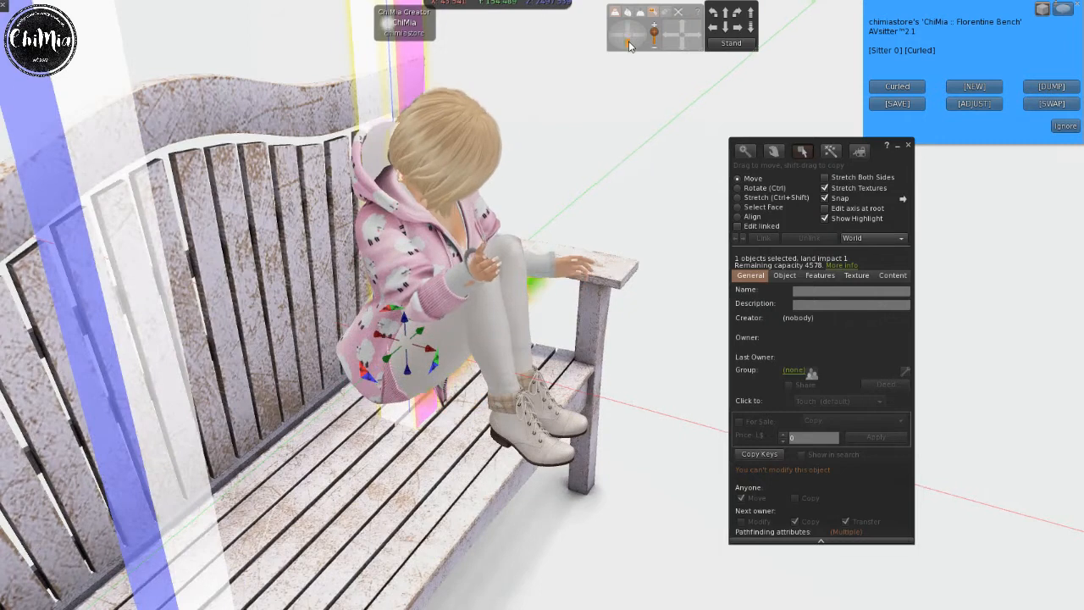
{"action": "left_click_drag", "start_coordinate": [629, 41], "coordinate": [628, 40]}
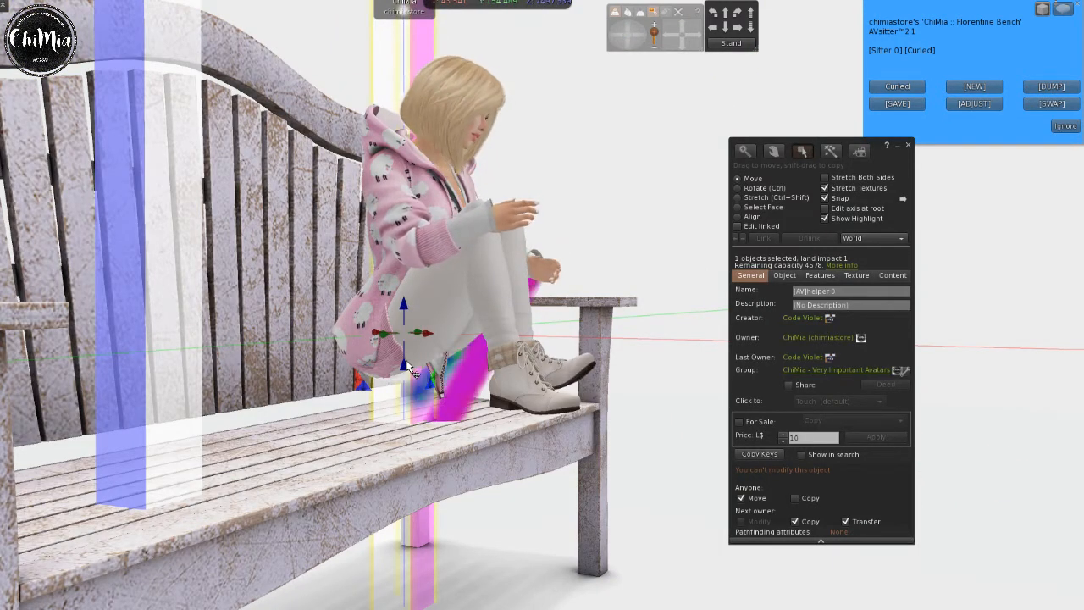
{"action": "left_click_drag", "start_coordinate": [411, 373], "coordinate": [413, 400]}
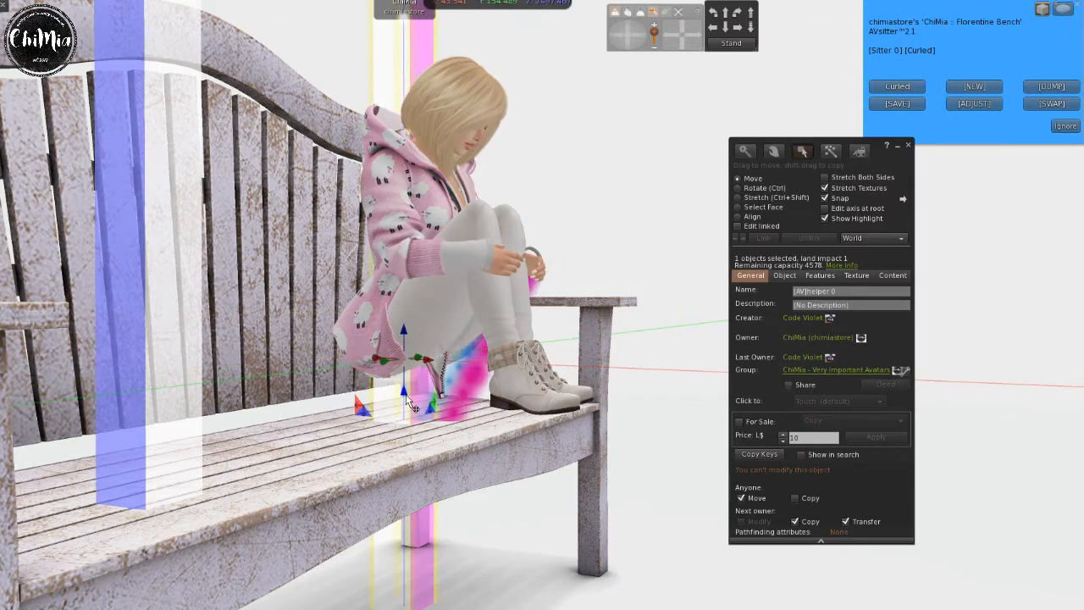
{"action": "left_click_drag", "start_coordinate": [412, 402], "coordinate": [420, 407]}
Step: Fine-tune the height of [AV]helper 0 and nudge it slightly toward the seat's front edge
{"action": "scroll", "coordinate": [527, 378], "scroll_direction": "down", "scroll_amount": 3}
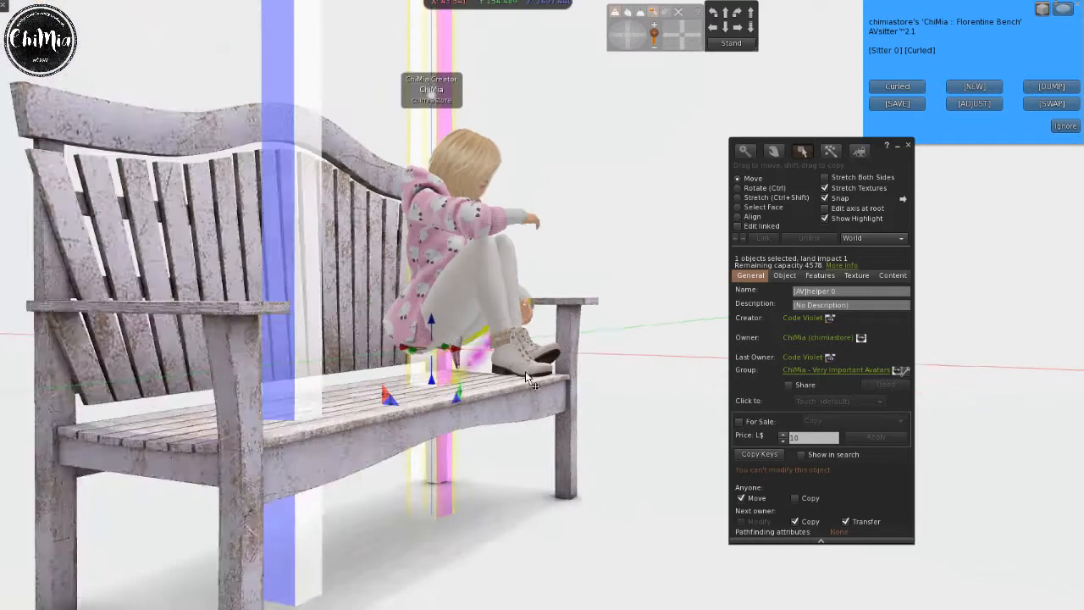
{"action": "scroll", "coordinate": [526, 376], "scroll_direction": "up", "scroll_amount": 2}
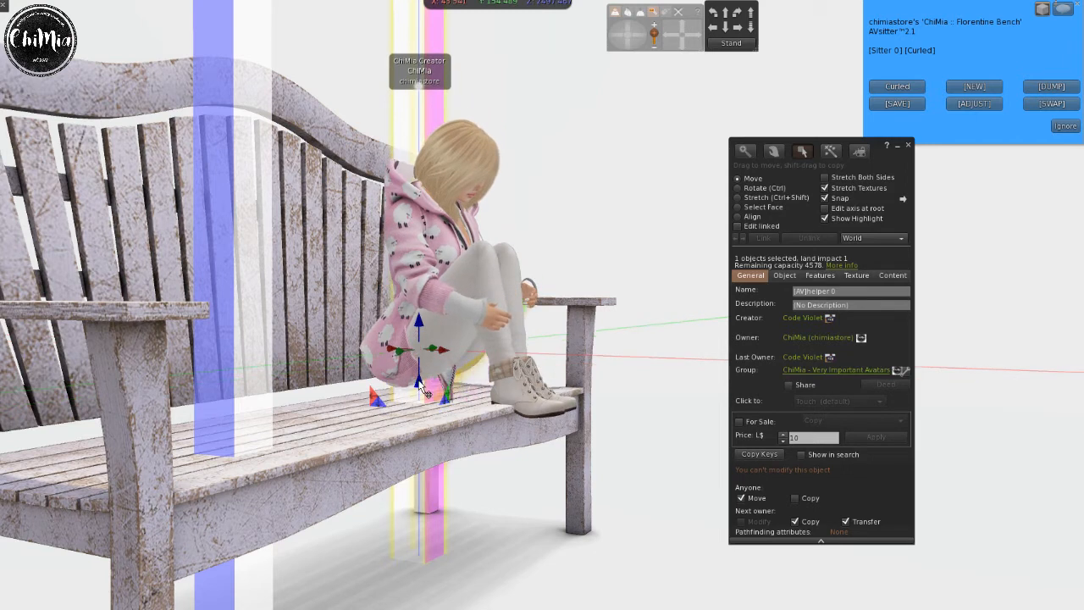
{"action": "left_click", "coordinate": [419, 391]}
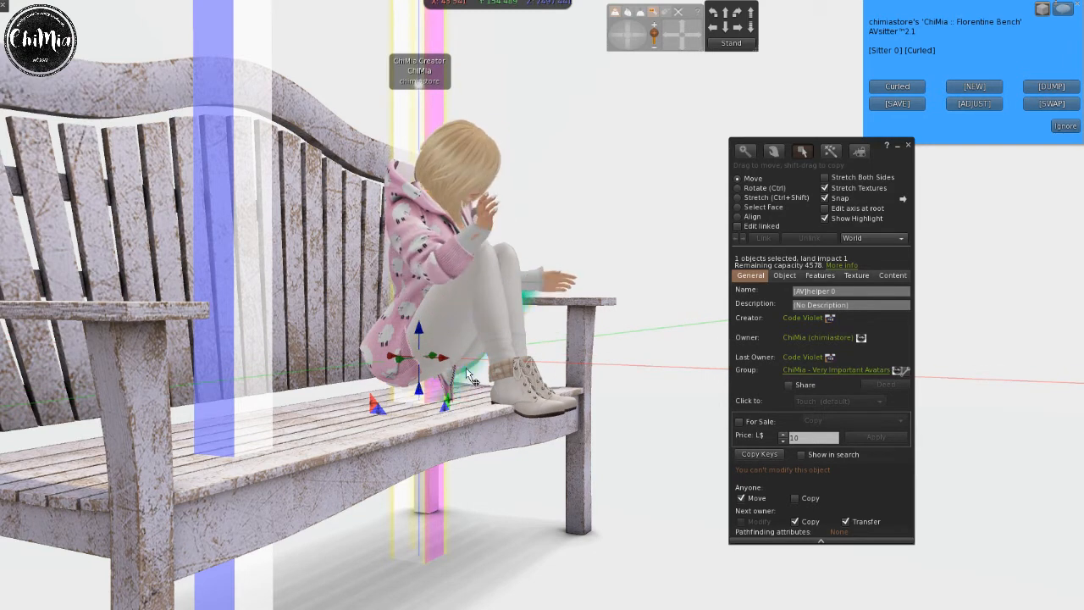
{"action": "left_click", "coordinate": [642, 38]}
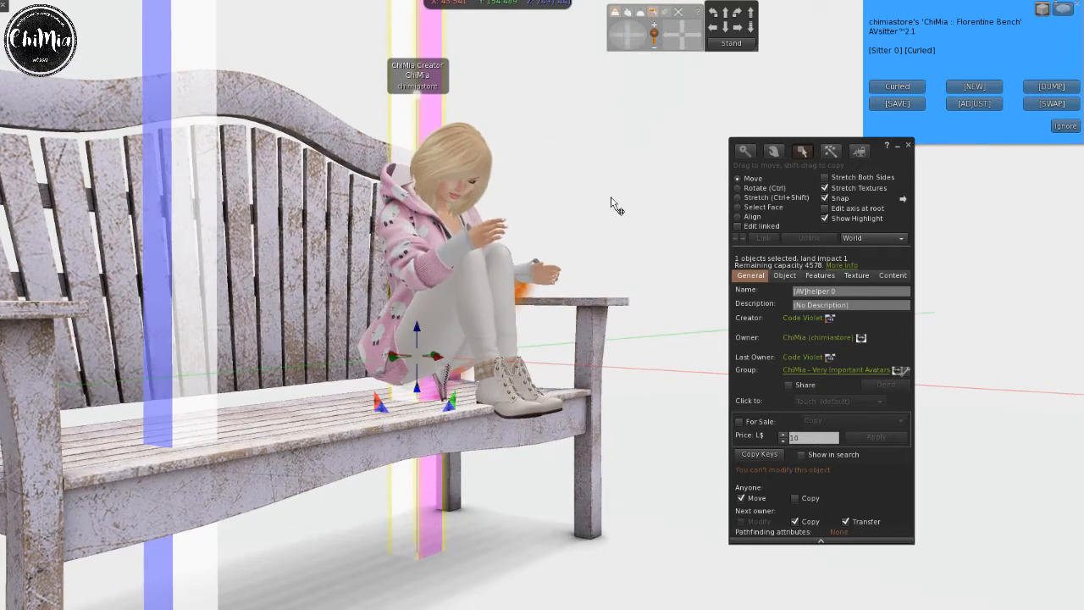
{"action": "left_click_drag", "start_coordinate": [441, 358], "coordinate": [428, 381]}
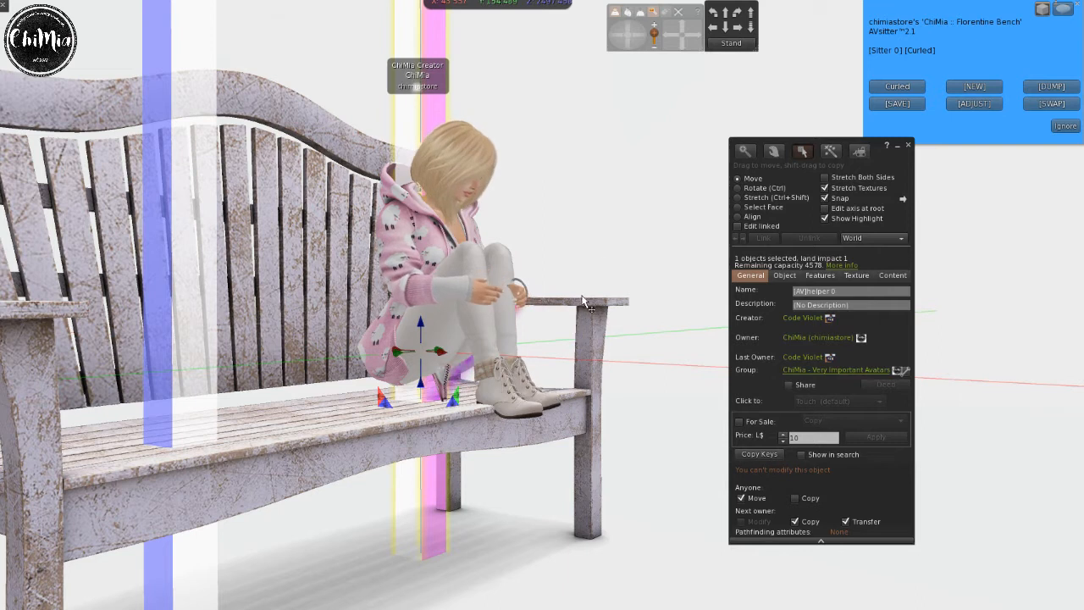
Step: Nudge [AV]helper 0 a little further forward and up, and close the object editor
{"action": "left_click", "coordinate": [639, 35]}
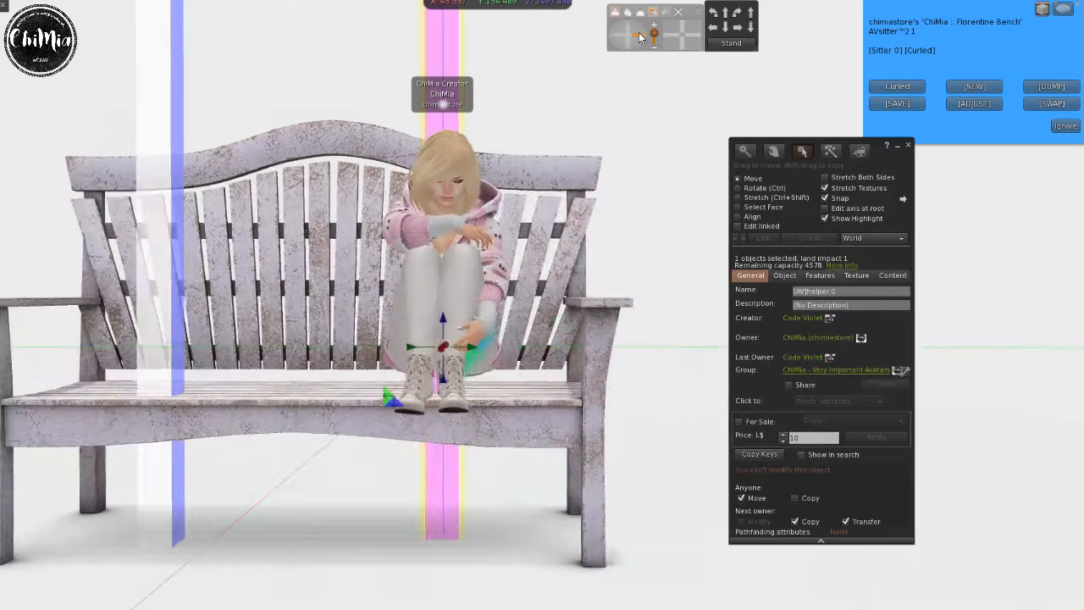
{"action": "mouse_move", "coordinate": [640, 34]}
{"action": "left_mouse_down"}
{"action": "mouse_move", "coordinate": [618, 37]}
{"action": "mouse_move", "coordinate": [630, 30]}
{"action": "mouse_move", "coordinate": [639, 38]}
{"action": "mouse_move", "coordinate": [619, 37]}
{"action": "mouse_move", "coordinate": [632, 42]}
{"action": "left_mouse_up"}
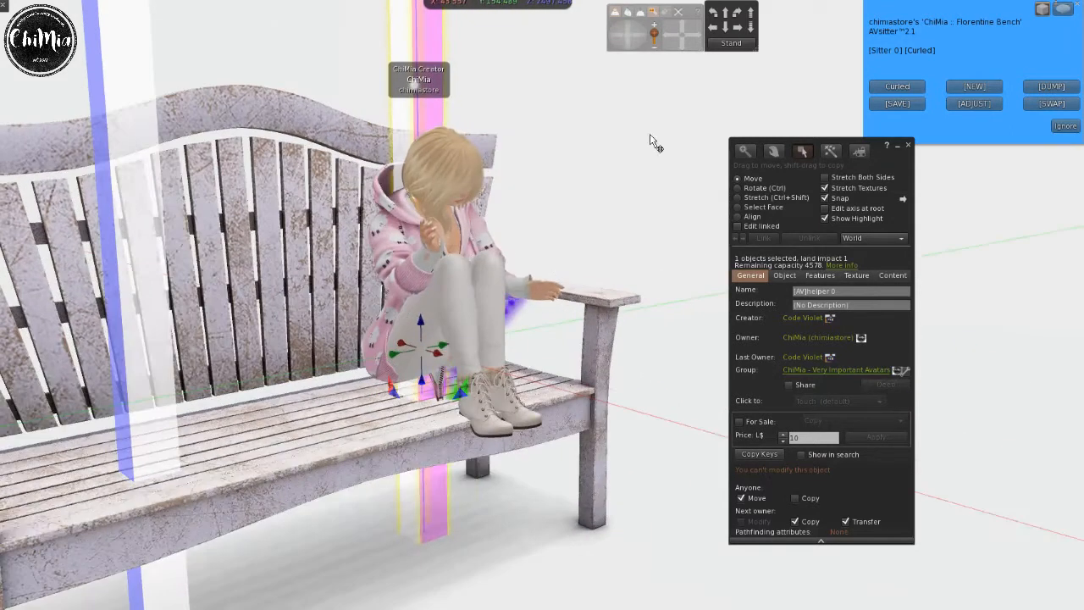
{"action": "mouse_move", "coordinate": [423, 386]}
{"action": "left_mouse_down"}
{"action": "mouse_move", "coordinate": [442, 357]}
{"action": "mouse_move", "coordinate": [430, 377]}
{"action": "left_mouse_up"}
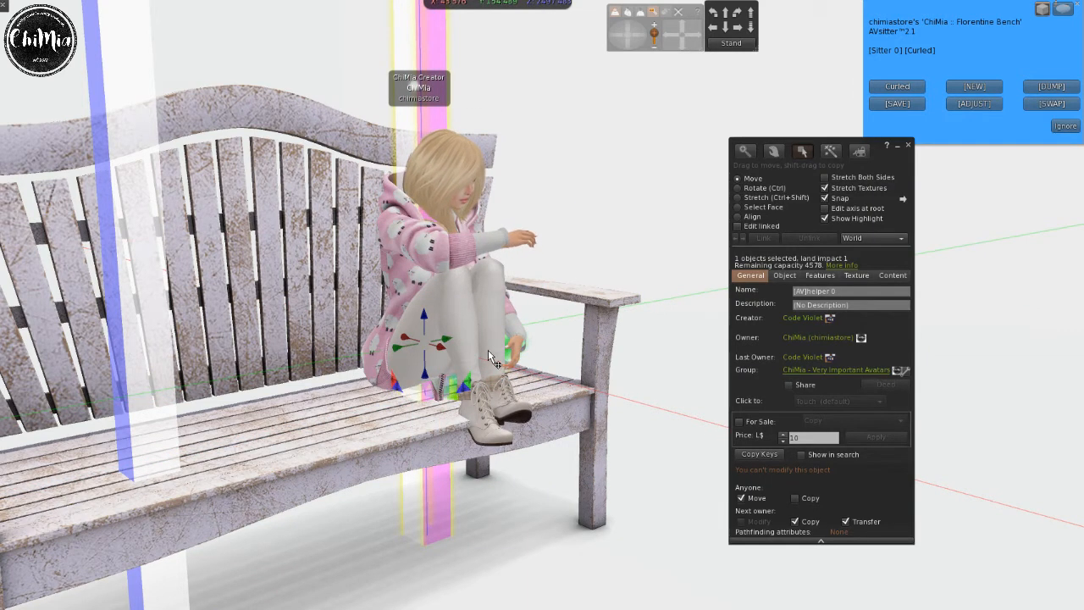
{"action": "left_click", "coordinate": [908, 145]}
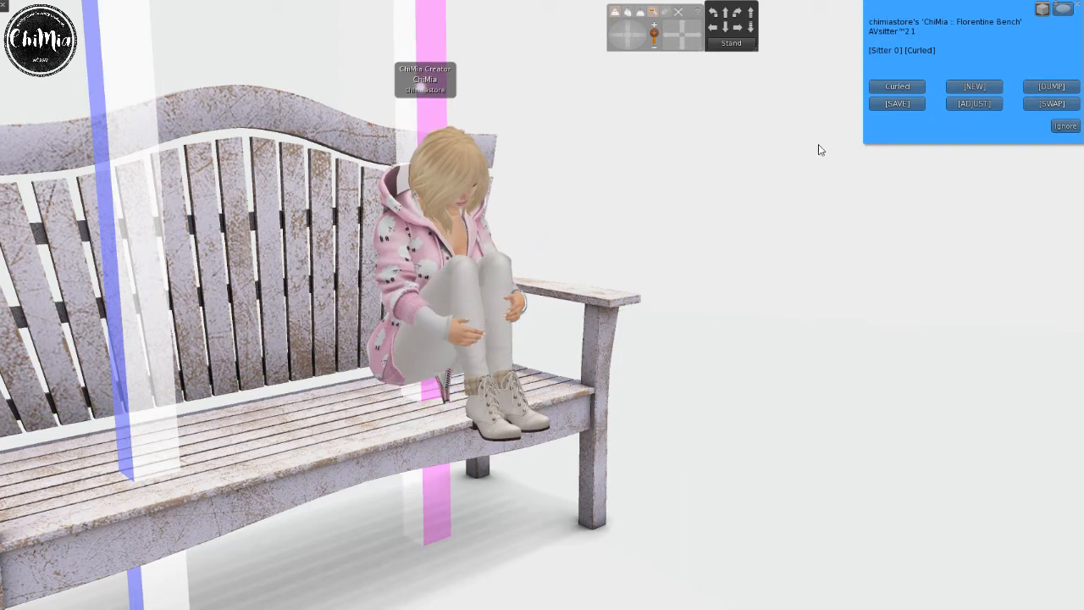
Step: Save the adjusted Curled pose for sitter 0 and reopen the bench's AVsitter menu
{"action": "left_click", "coordinate": [903, 105]}
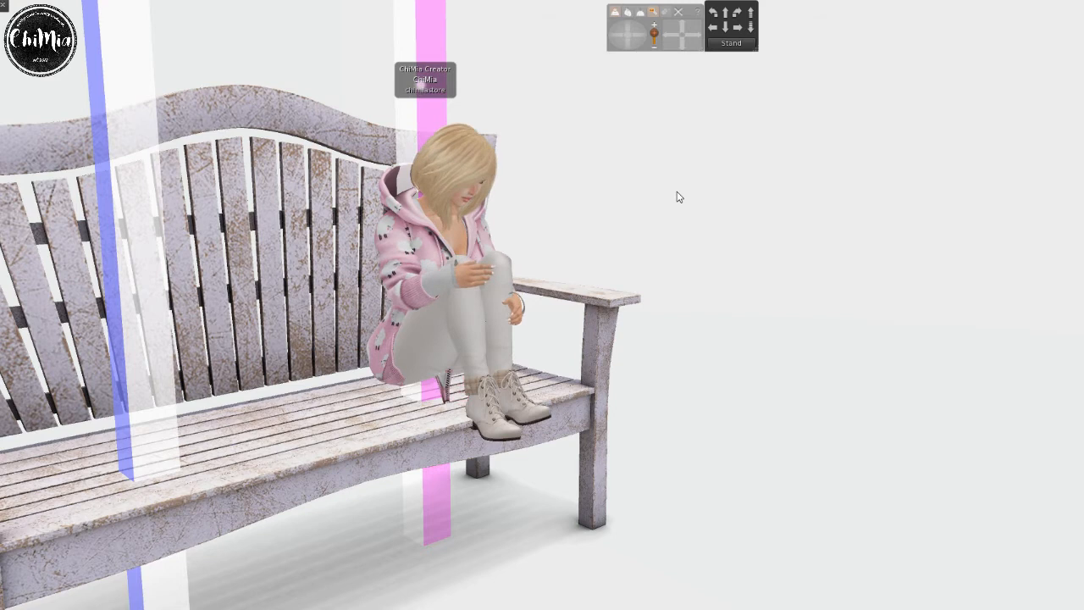
{"action": "right_click", "coordinate": [424, 114]}
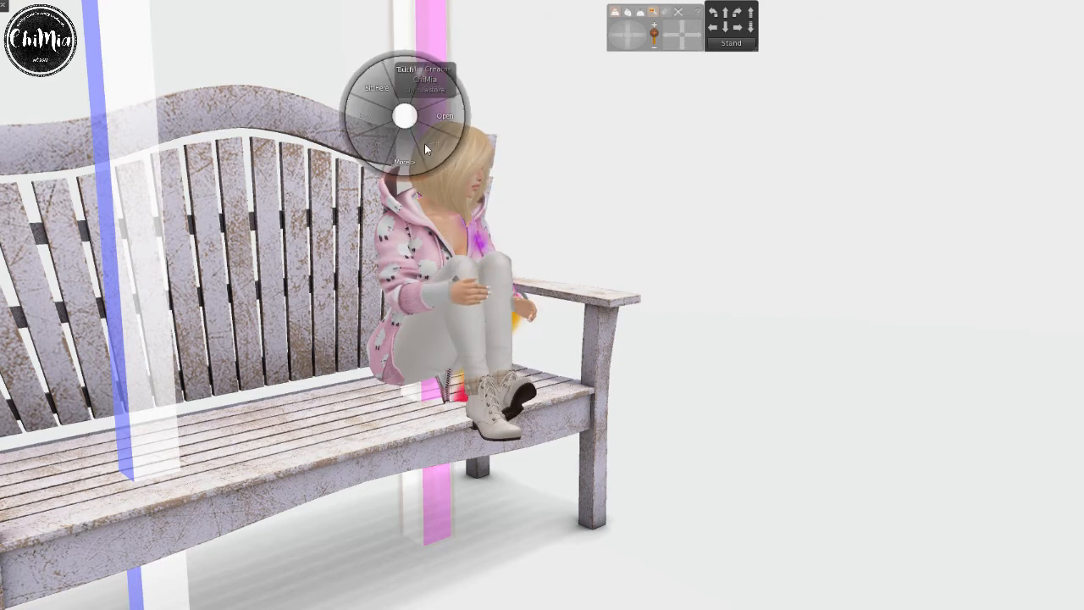
{"action": "left_click", "coordinate": [424, 143]}
{"action": "right_click", "coordinate": [425, 122]}
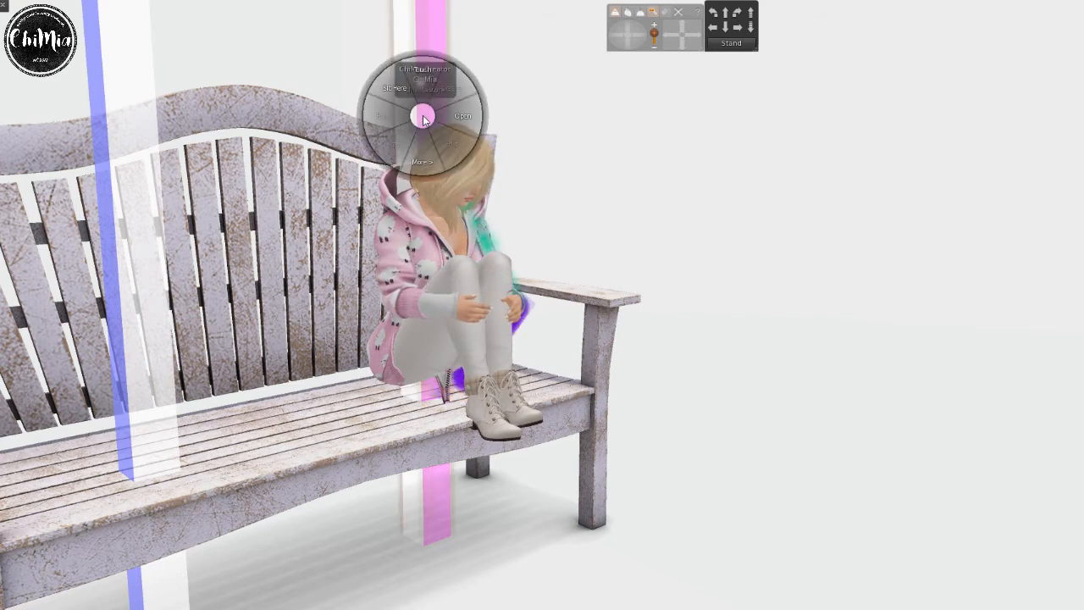
{"action": "left_click", "coordinate": [425, 119]}
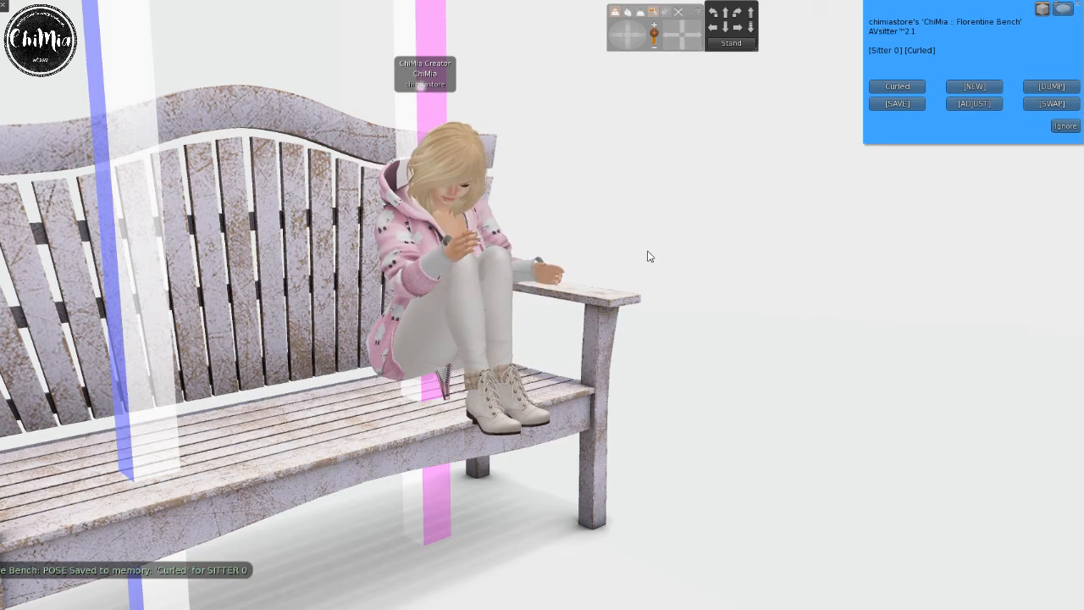
Step: Start a new pose for sitter 0 using the 5-z-leanforwardcross animation
{"action": "left_click", "coordinate": [964, 95]}
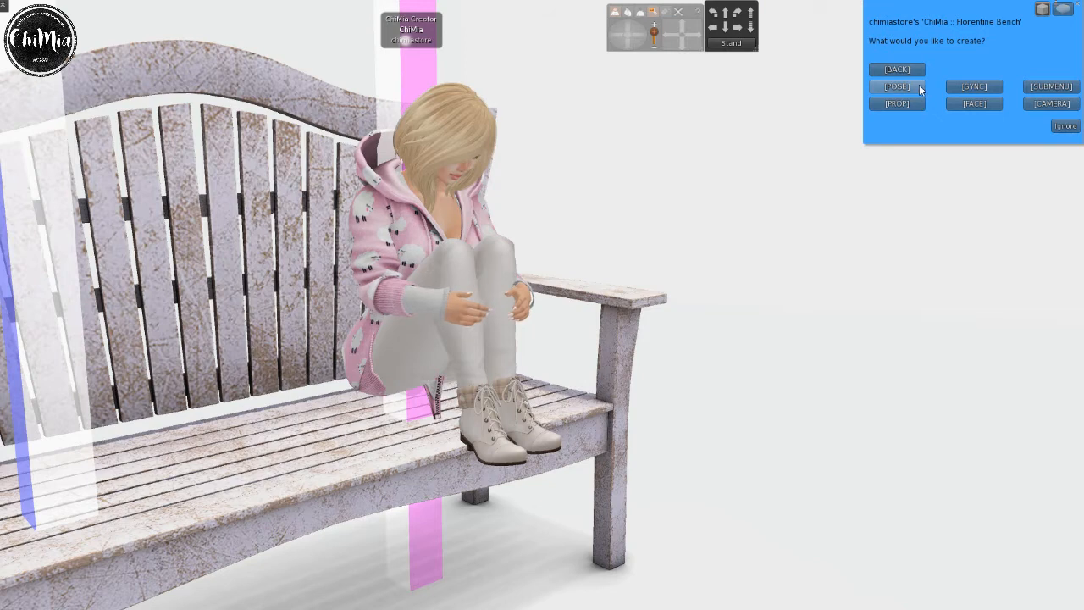
{"action": "left_click", "coordinate": [898, 87]}
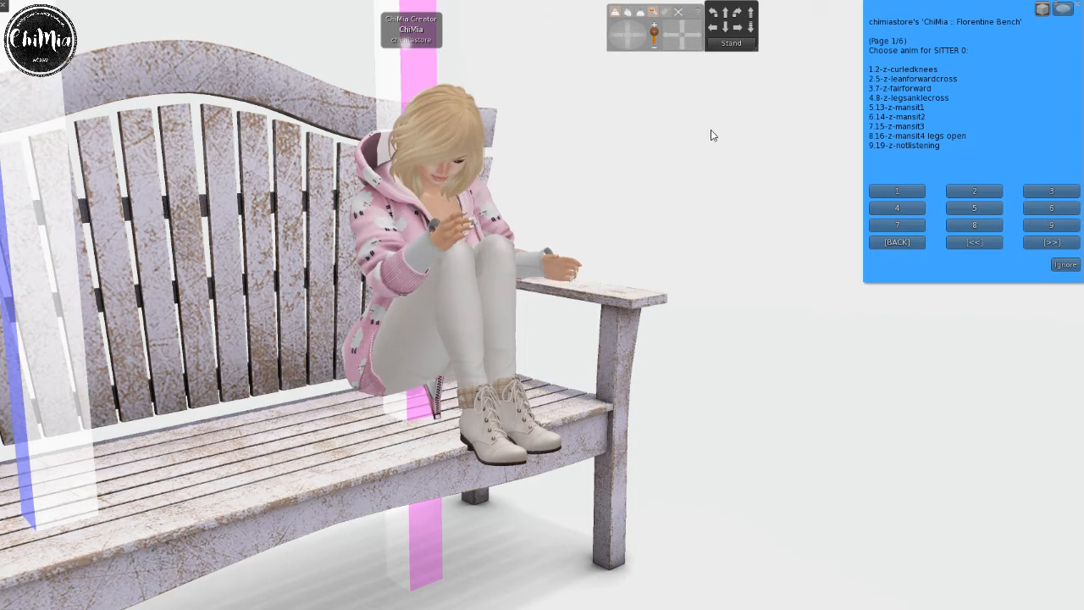
{"action": "left_click", "coordinate": [971, 193]}
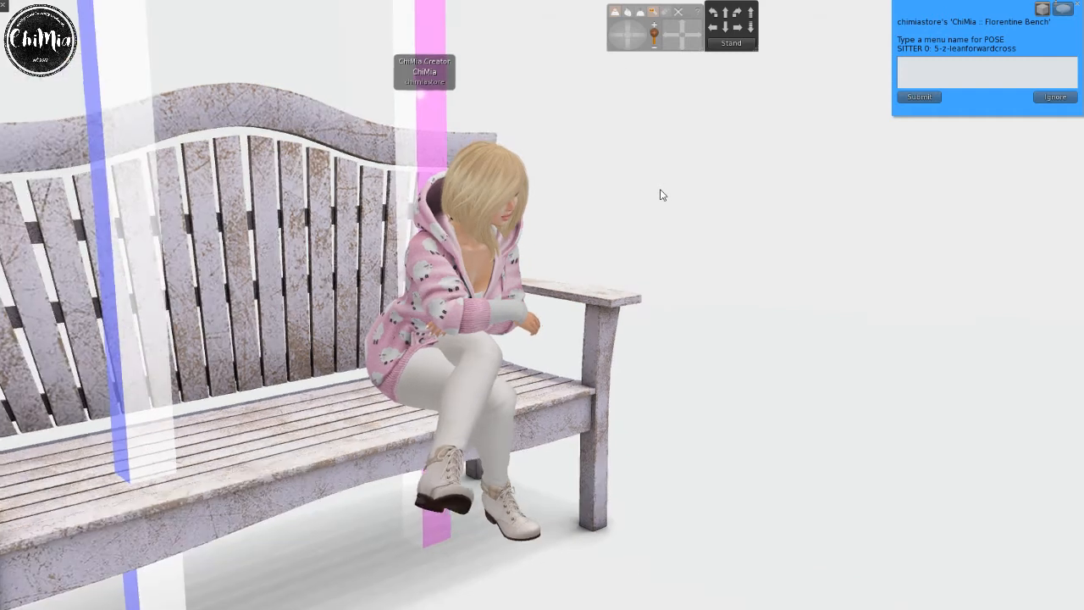
Step: Name the new sitter 0 pose FwdCross and submit it
{"action": "mouse_move", "coordinate": [640, 32]}
{"action": "left_mouse_down"}
{"action": "mouse_move", "coordinate": [618, 42]}
{"action": "mouse_move", "coordinate": [640, 33]}
{"action": "left_mouse_up"}
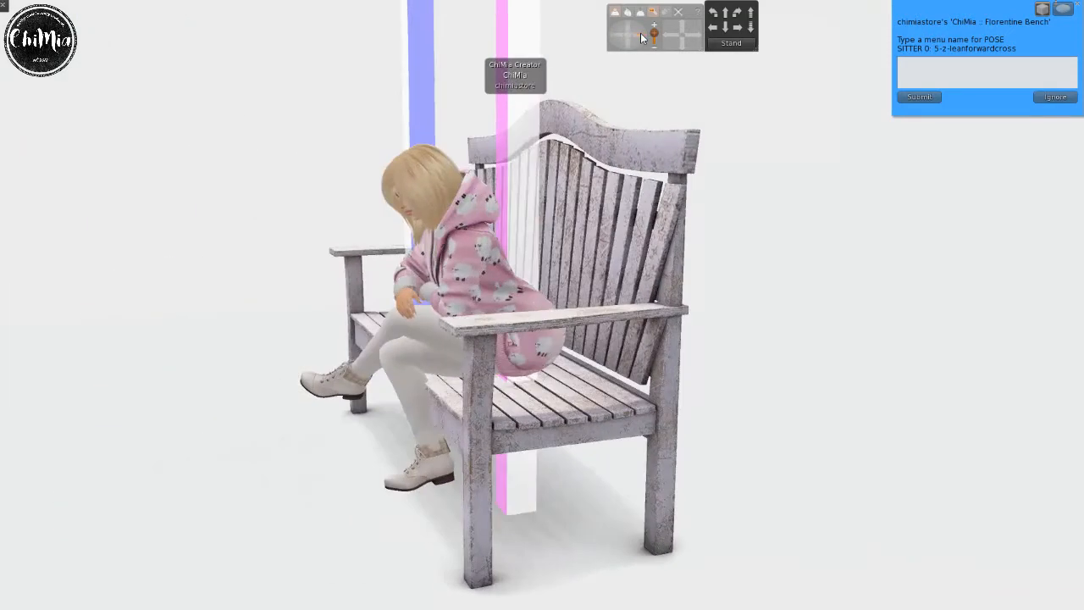
{"action": "right_click", "coordinate": [516, 202]}
{"action": "left_click", "coordinate": [537, 230]}
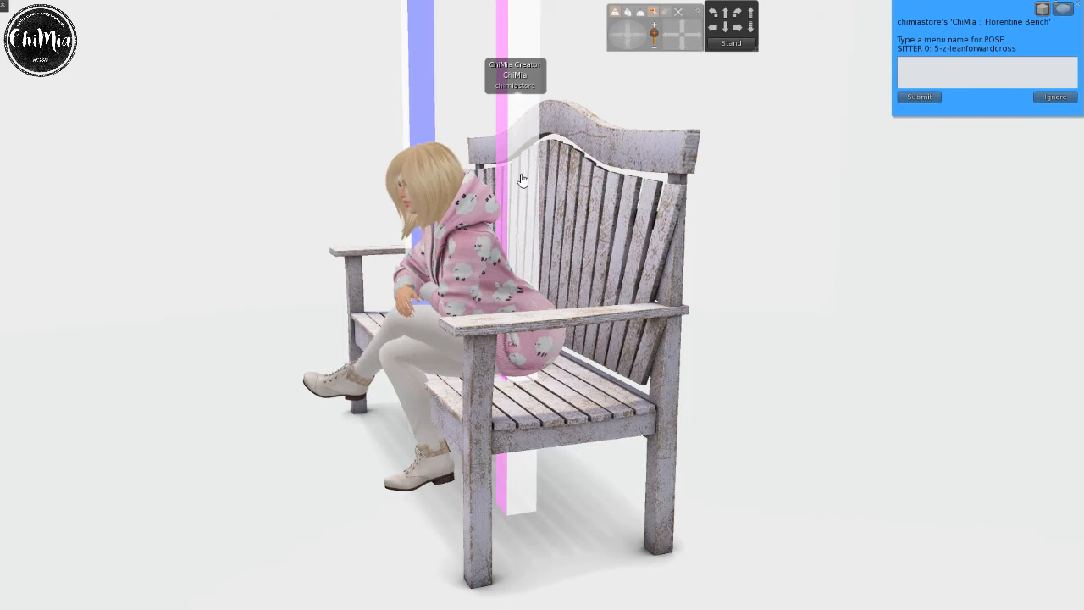
{"action": "right_click", "coordinate": [521, 175]}
{"action": "left_click", "coordinate": [939, 82]}
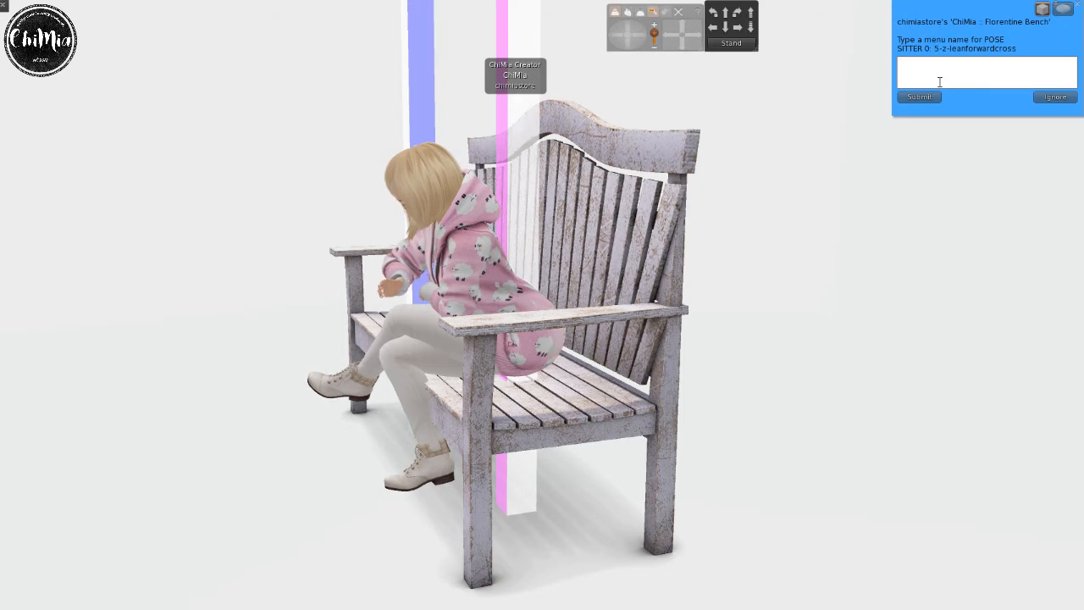
{"action": "type", "text": "Fwd"}
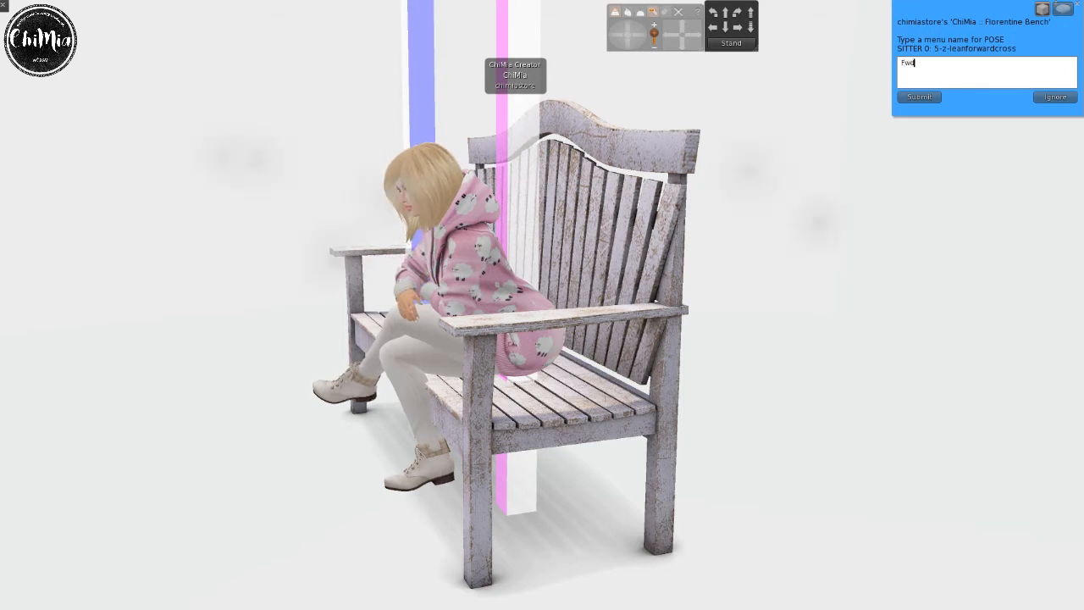
{"action": "type", "text": "R"}
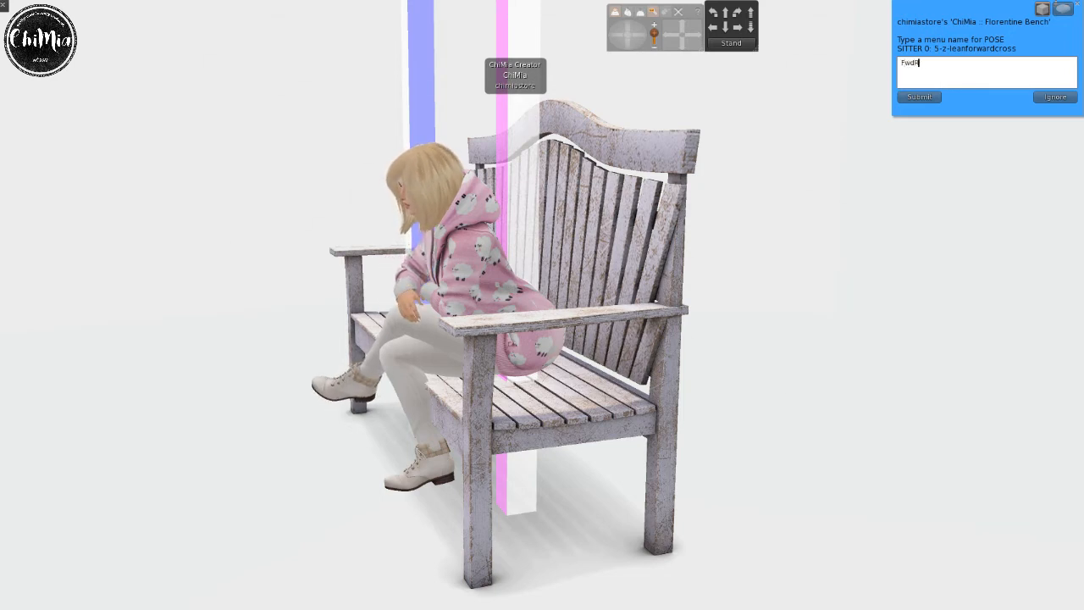
{"action": "key", "text": "BackSpace"}
{"action": "type", "text": "Cross"}
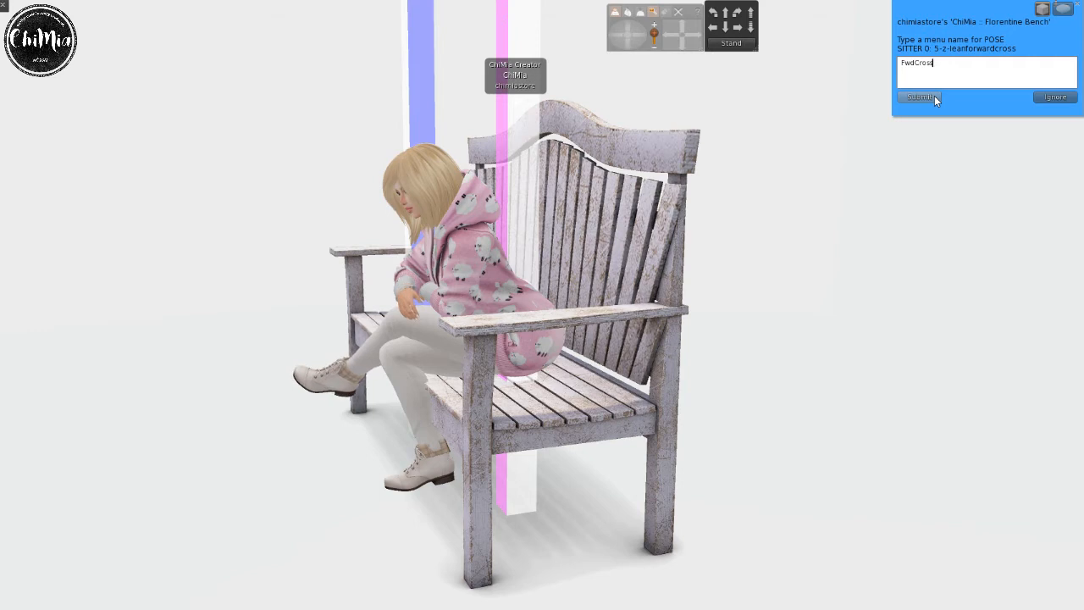
{"action": "left_click", "coordinate": [933, 97]}
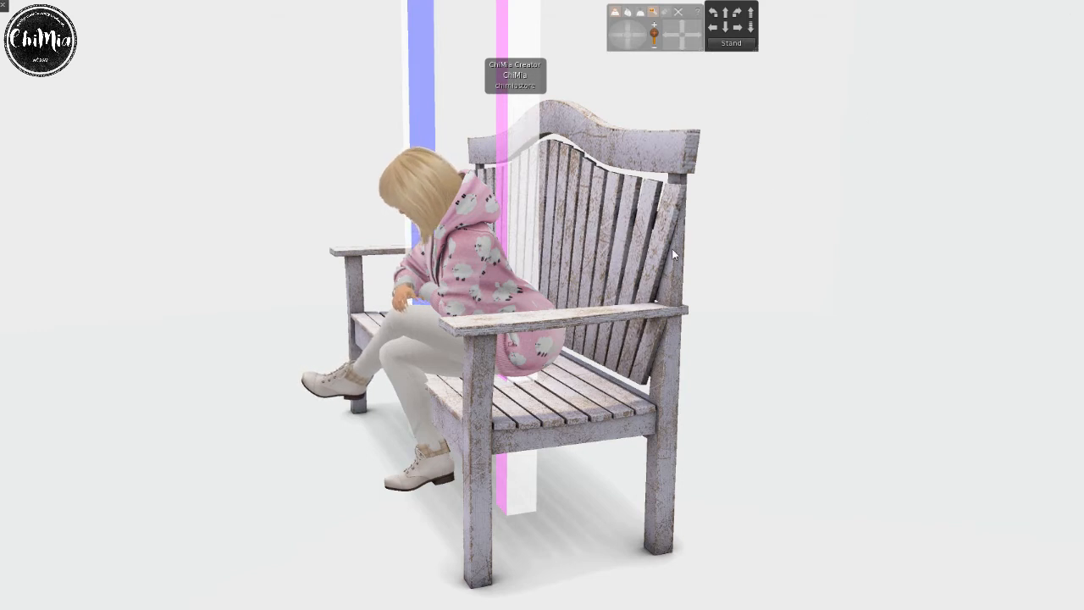
Step: Open [AV]helper 0 for editing and move it slightly toward the seat's front edge
{"action": "right_click", "coordinate": [519, 222]}
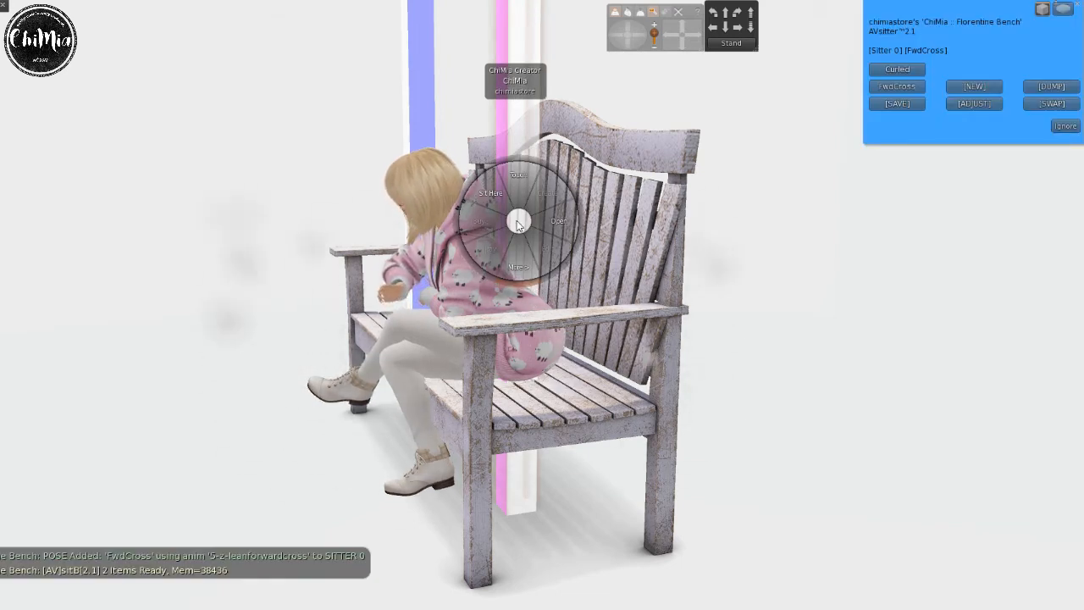
{"action": "left_click", "coordinate": [518, 222]}
{"action": "right_click", "coordinate": [510, 213]}
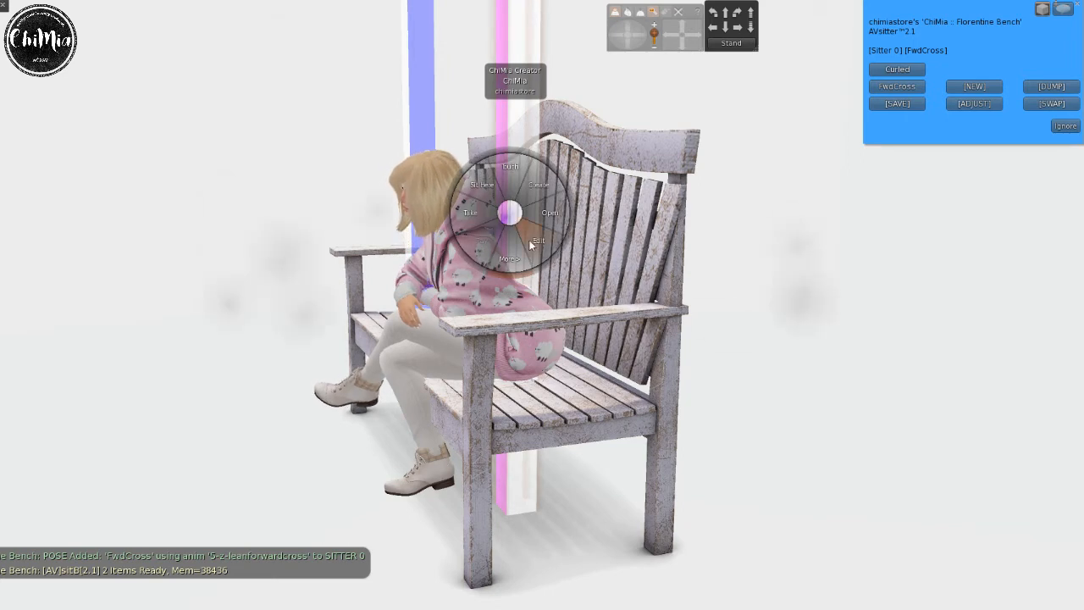
{"action": "left_click", "coordinate": [537, 240]}
{"action": "left_click_drag", "start_coordinate": [500, 343], "coordinate": [489, 330]}
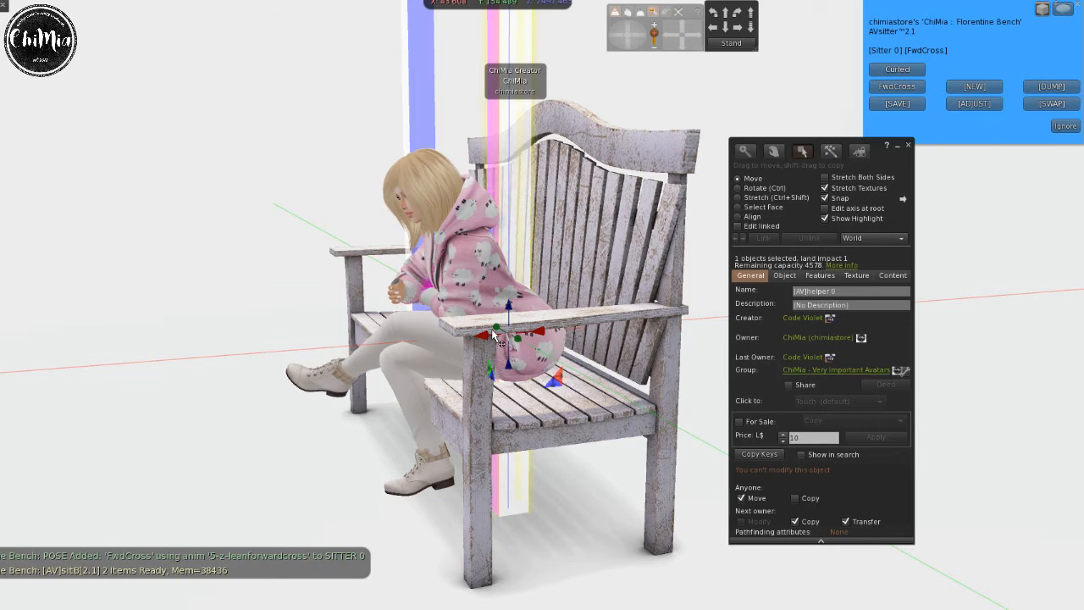
{"action": "left_click_drag", "start_coordinate": [494, 333], "coordinate": [477, 340]}
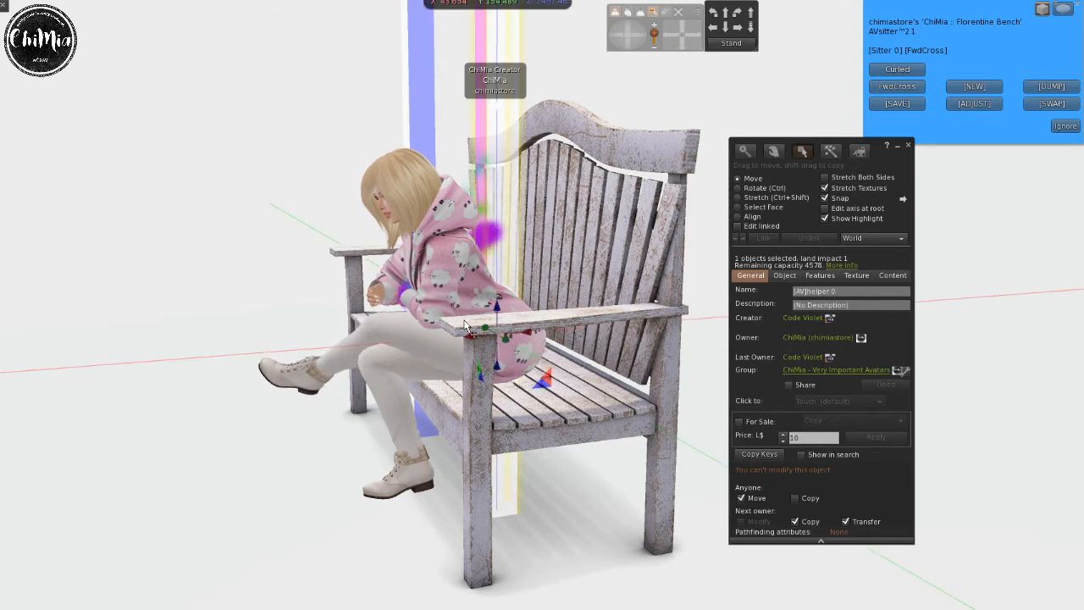
{"action": "left_click_drag", "start_coordinate": [471, 339], "coordinate": [473, 346]}
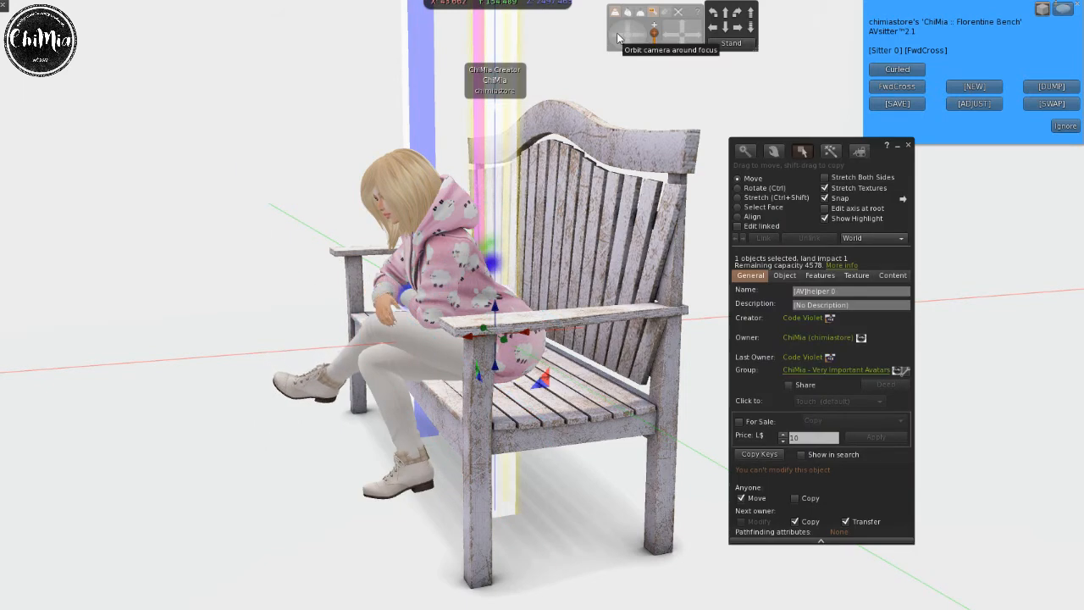
Step: Examine how the avatar sits on the bench in the FwdCross pose from both sides, from below and from the front
{"action": "left_click_drag", "start_coordinate": [617, 36], "coordinate": [637, 41]}
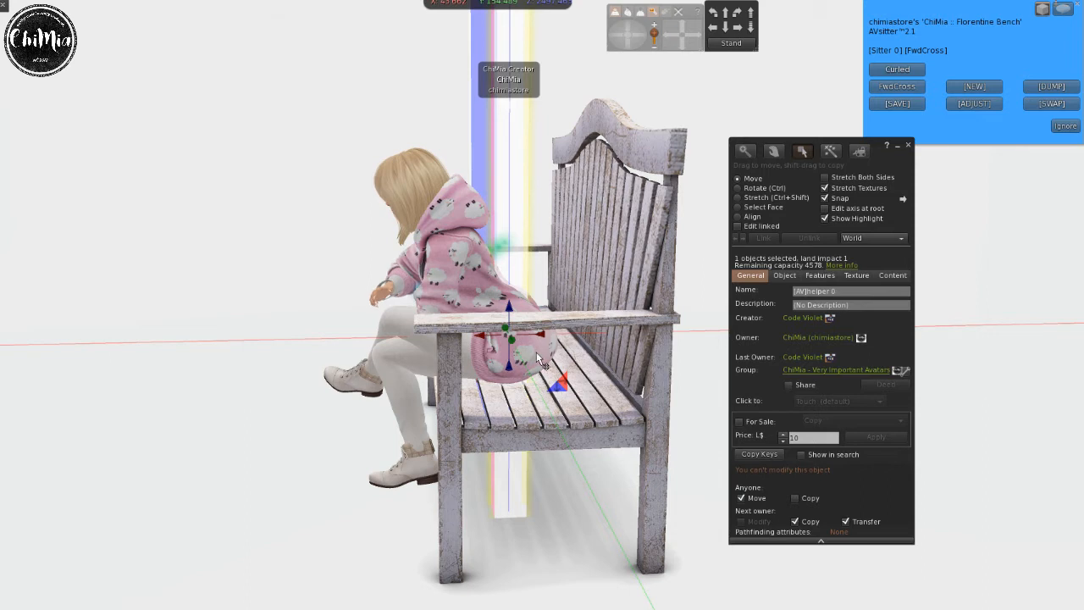
{"action": "left_click_drag", "start_coordinate": [622, 44], "coordinate": [620, 39]}
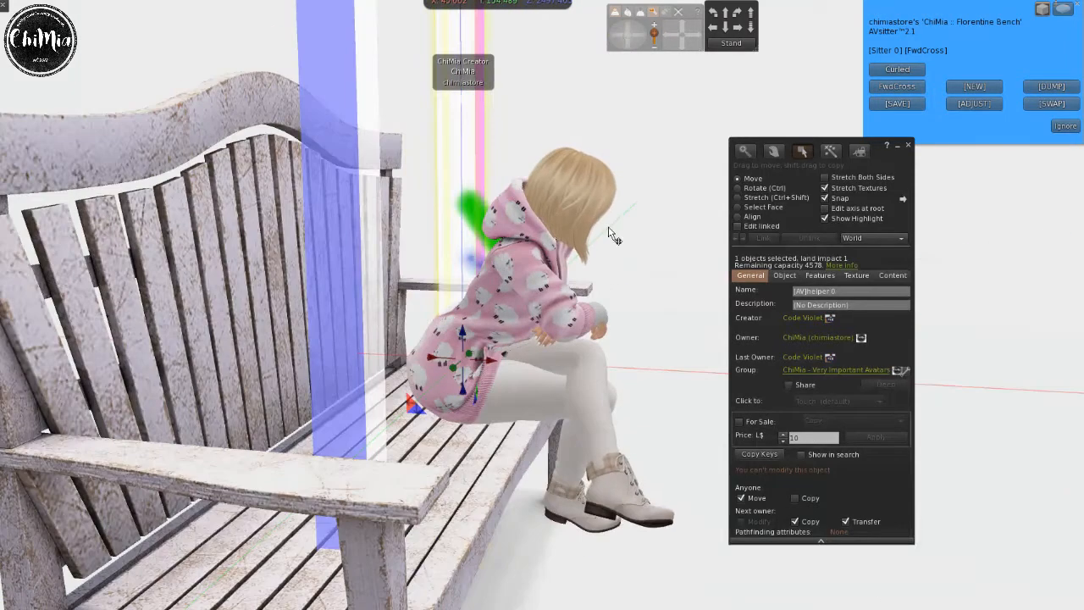
{"action": "left_click_drag", "start_coordinate": [684, 47], "coordinate": [683, 47]}
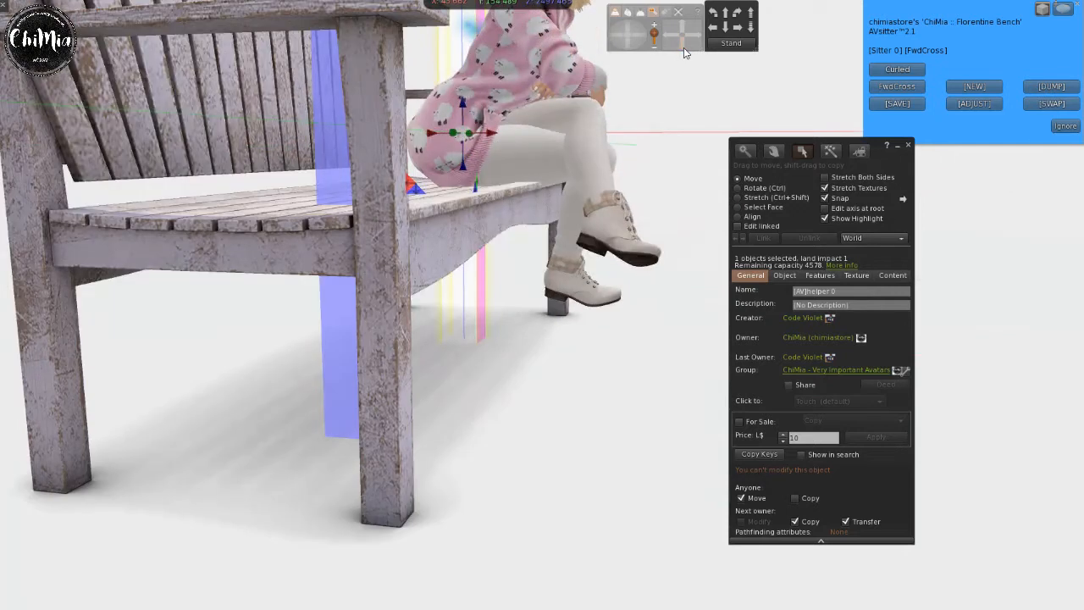
{"action": "left_click", "coordinate": [630, 44]}
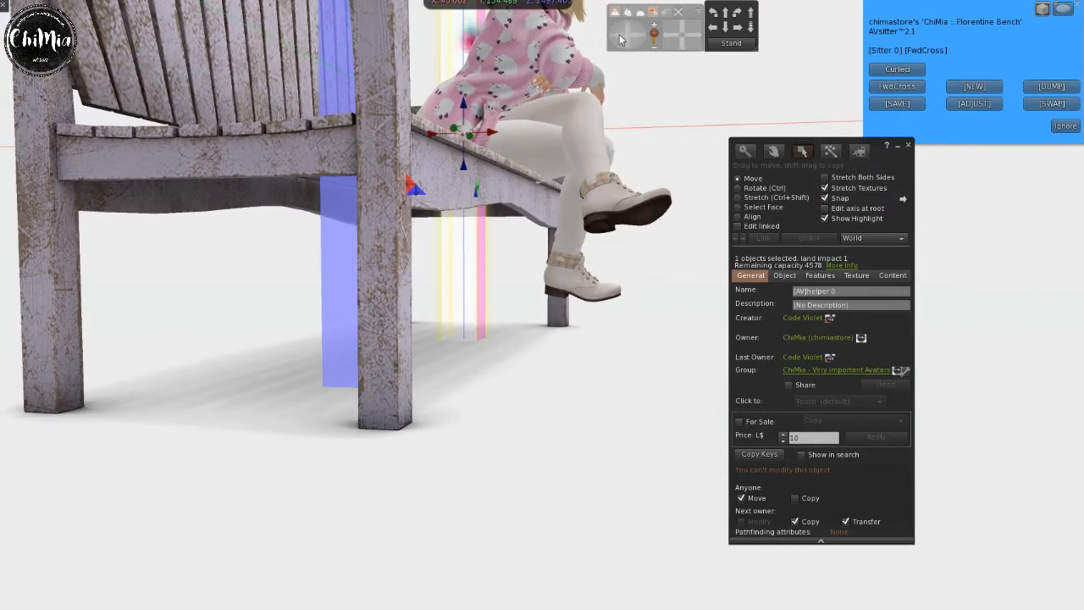
{"action": "mouse_move", "coordinate": [620, 39]}
{"action": "left_mouse_down"}
{"action": "mouse_move", "coordinate": [641, 40]}
{"action": "mouse_move", "coordinate": [628, 32]}
{"action": "left_mouse_up"}
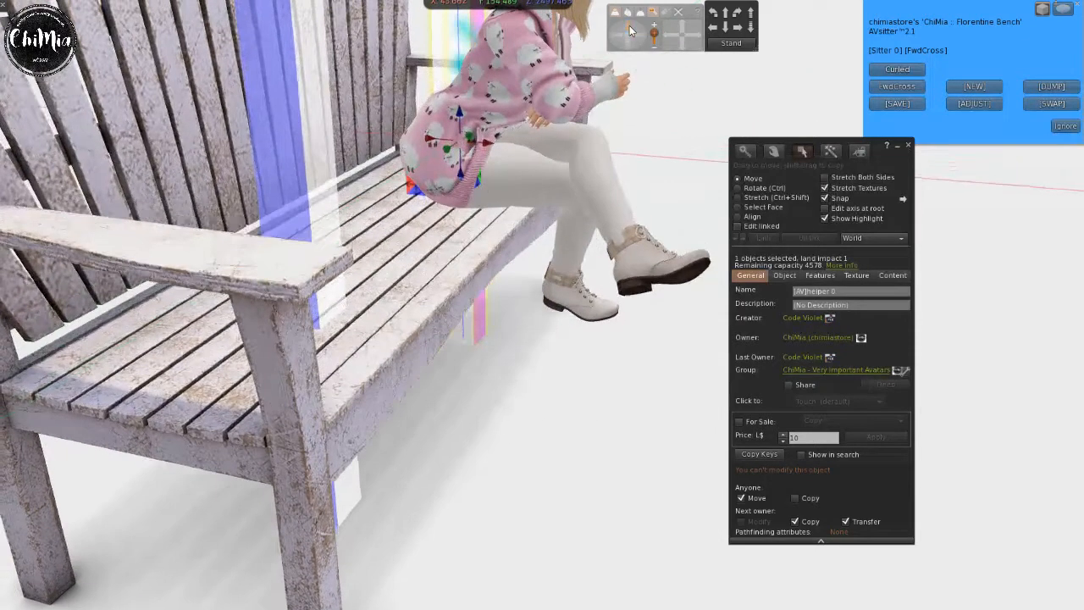
{"action": "scroll", "coordinate": [566, 177], "scroll_direction": "down", "scroll_amount": 1}
{"action": "scroll", "coordinate": [566, 176], "scroll_direction": "down", "scroll_amount": 3}
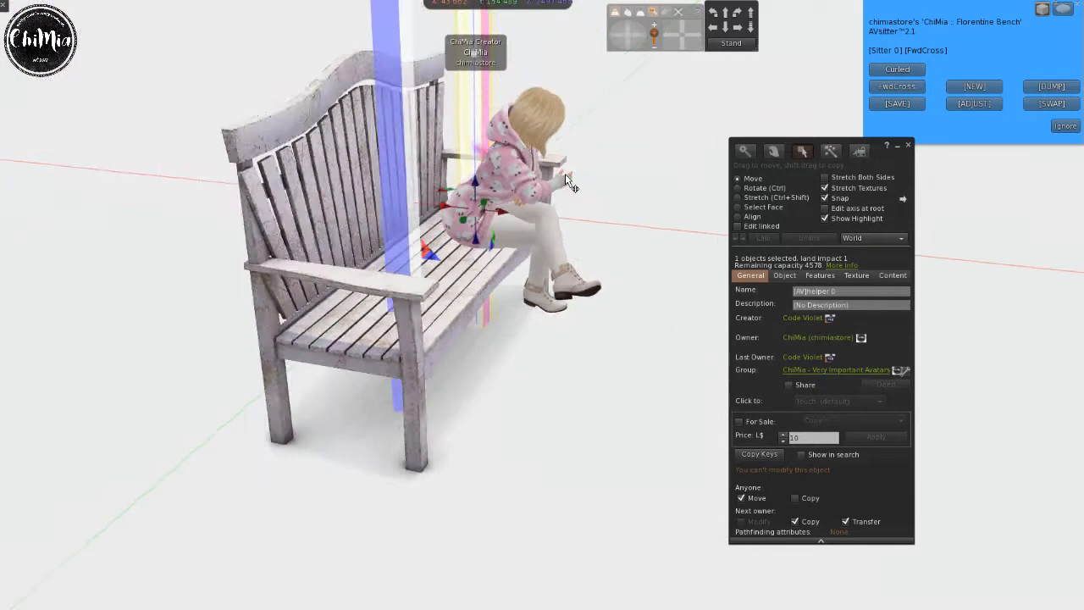
{"action": "scroll", "coordinate": [566, 176], "scroll_direction": "up", "scroll_amount": 3}
{"action": "left_click_drag", "start_coordinate": [682, 30], "coordinate": [618, 39]}
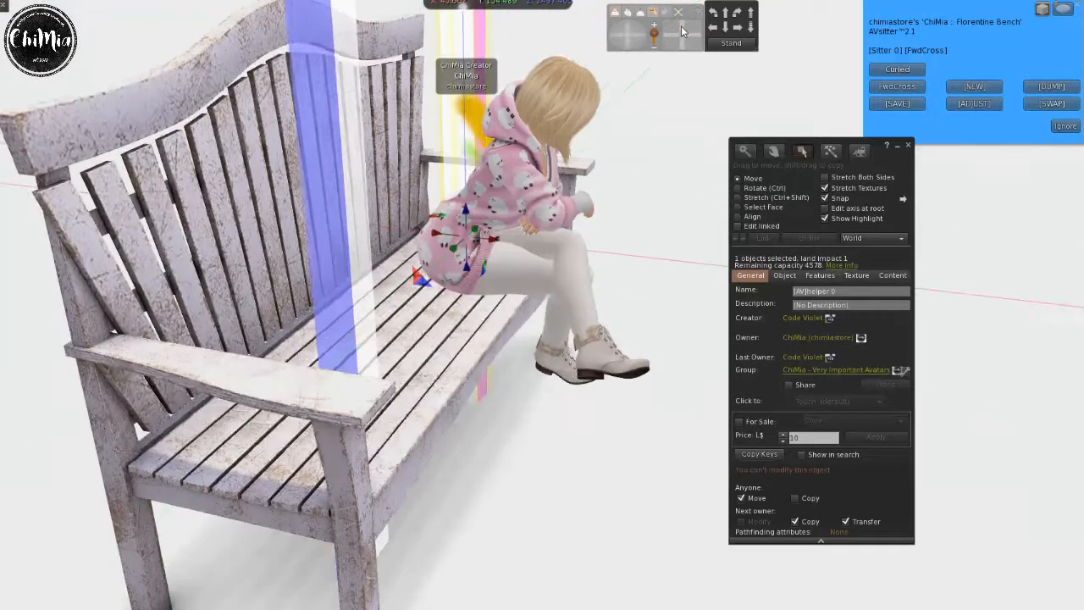
{"action": "left_click", "coordinate": [683, 38]}
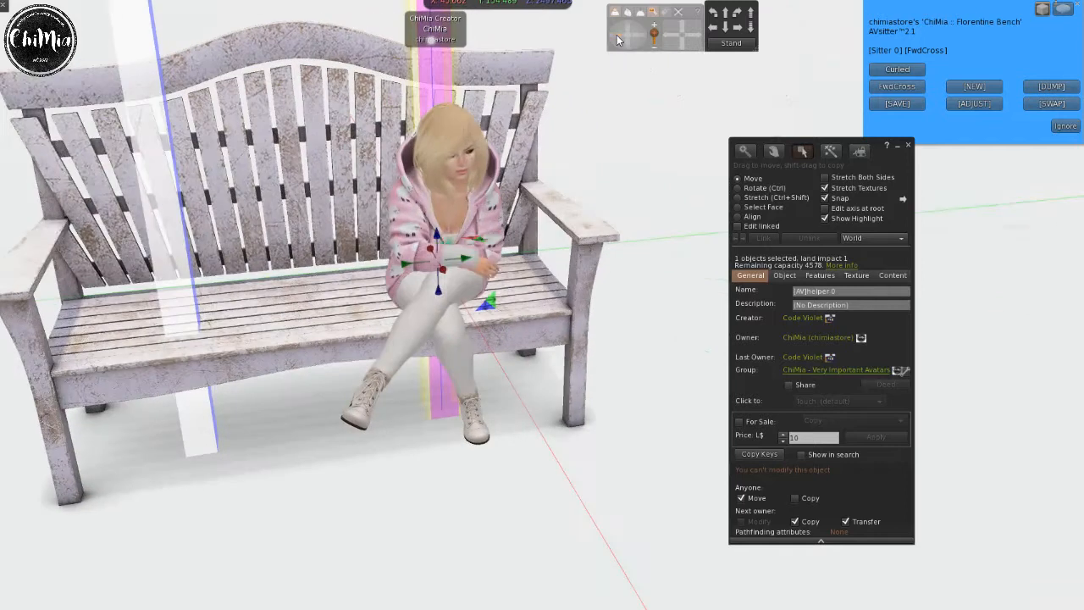
Step: Save the adjusted FwdCross pose and start a new sitter 0 pose with the 7-z-fairforward animation
{"action": "left_click_drag", "start_coordinate": [879, 158], "coordinate": [839, 165]}
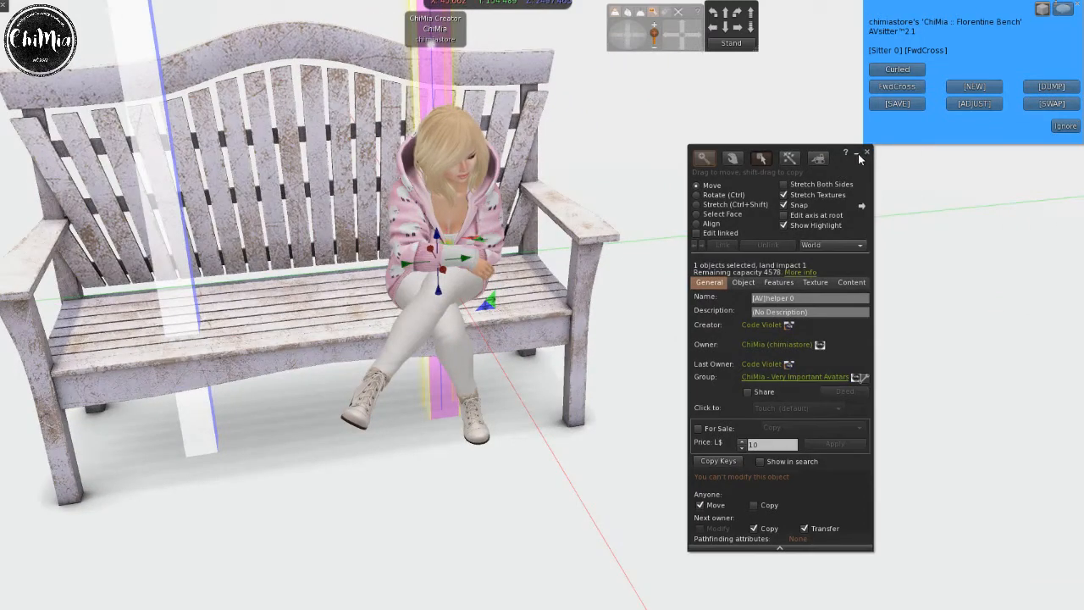
{"action": "left_click", "coordinate": [905, 103]}
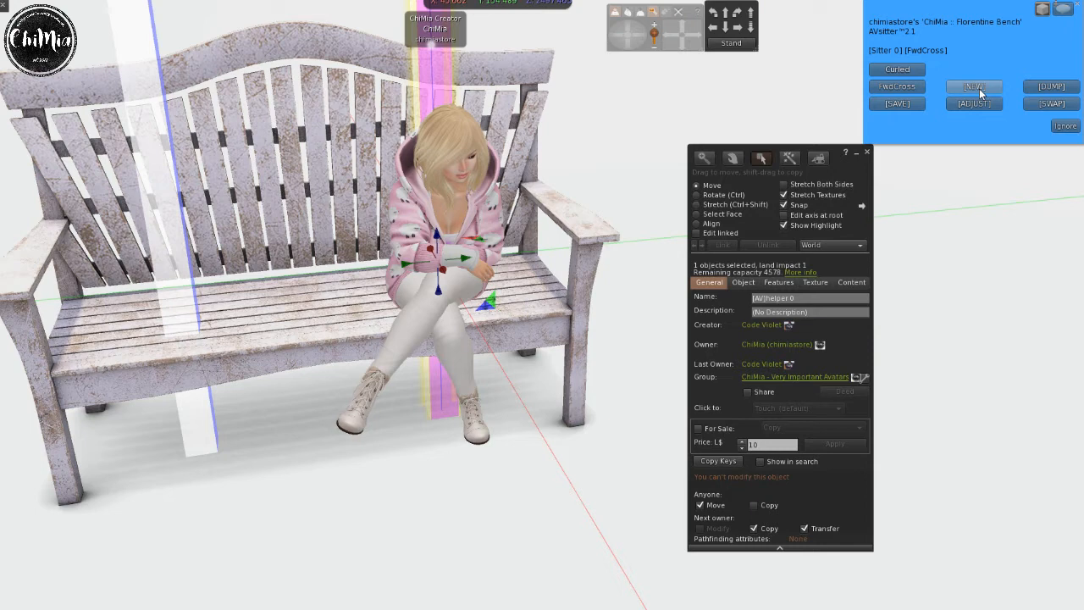
{"action": "left_click", "coordinate": [980, 91]}
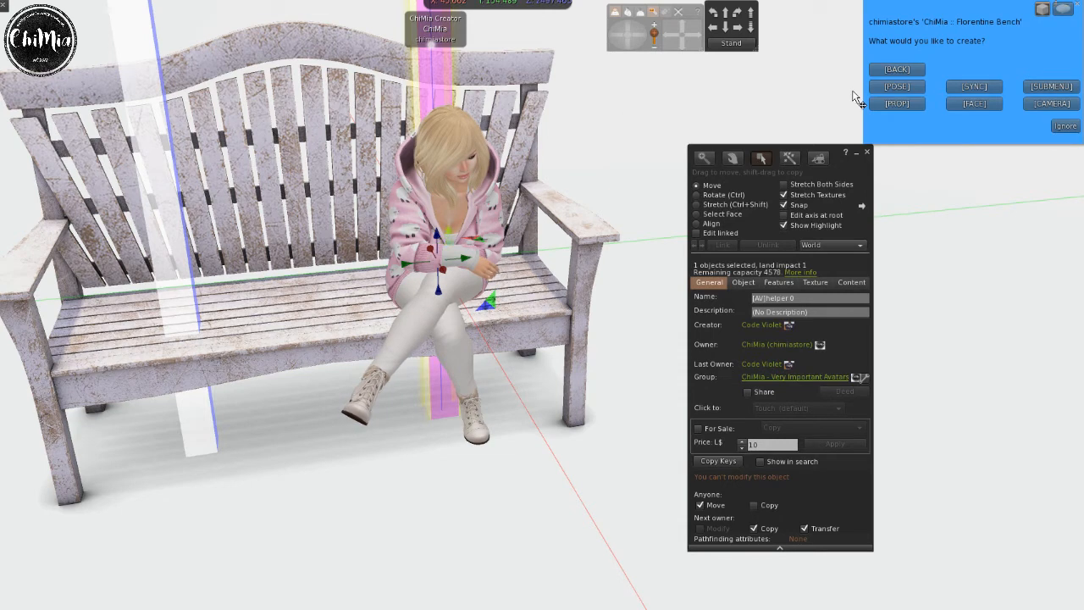
{"action": "left_click", "coordinate": [900, 87]}
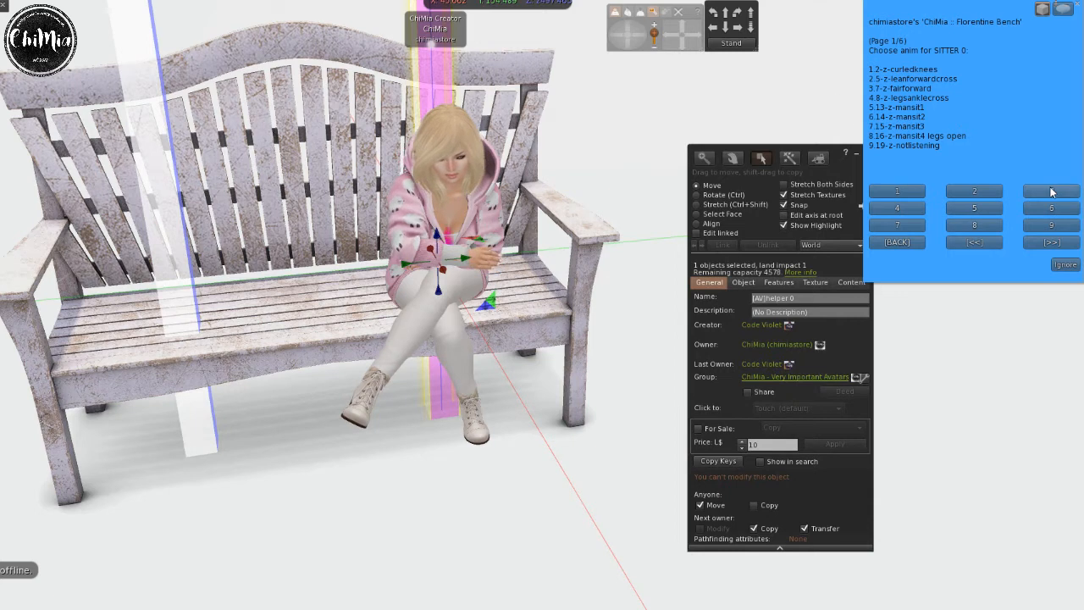
{"action": "left_click", "coordinate": [1051, 192]}
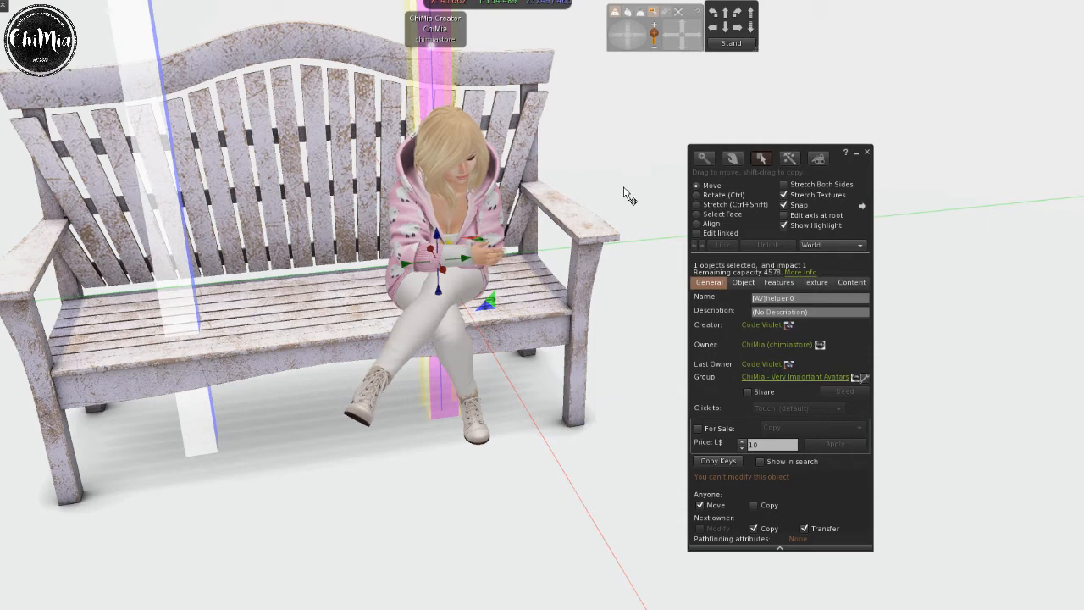
{"action": "scroll", "coordinate": [621, 190], "scroll_direction": "down", "scroll_amount": 2}
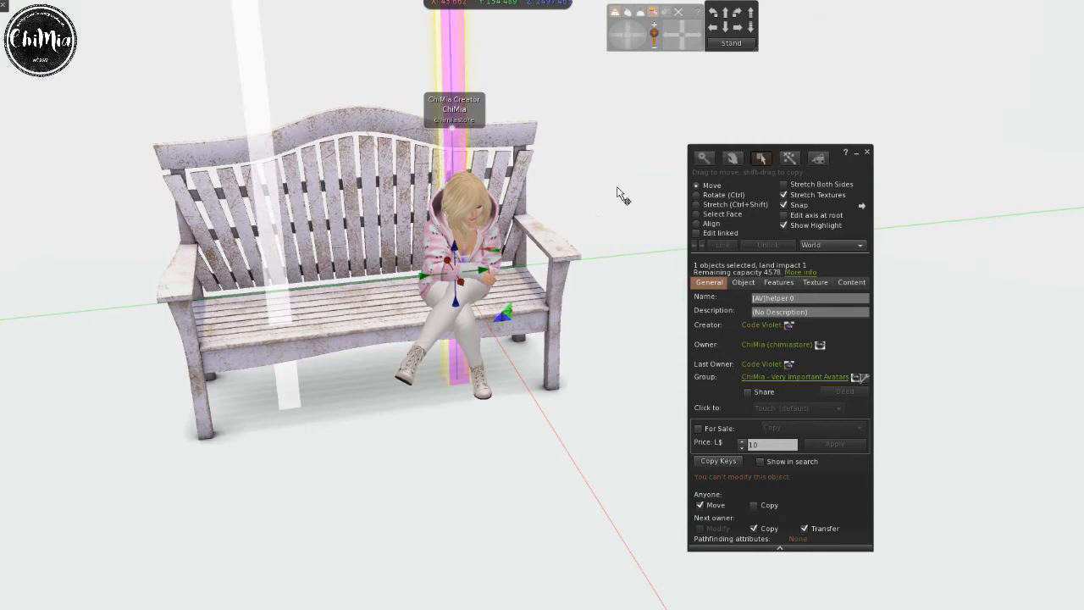
{"action": "scroll", "coordinate": [621, 192], "scroll_direction": "up", "scroll_amount": 2}
{"action": "scroll", "coordinate": [621, 194], "scroll_direction": "up", "scroll_amount": 1}
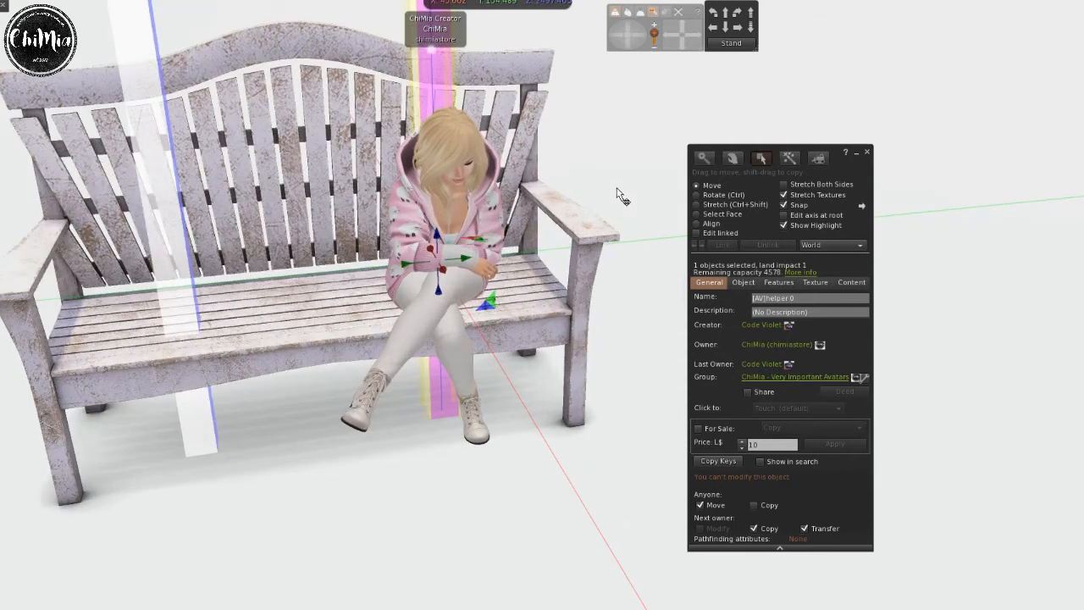
{"action": "left_click_drag", "start_coordinate": [645, 34], "coordinate": [643, 38]}
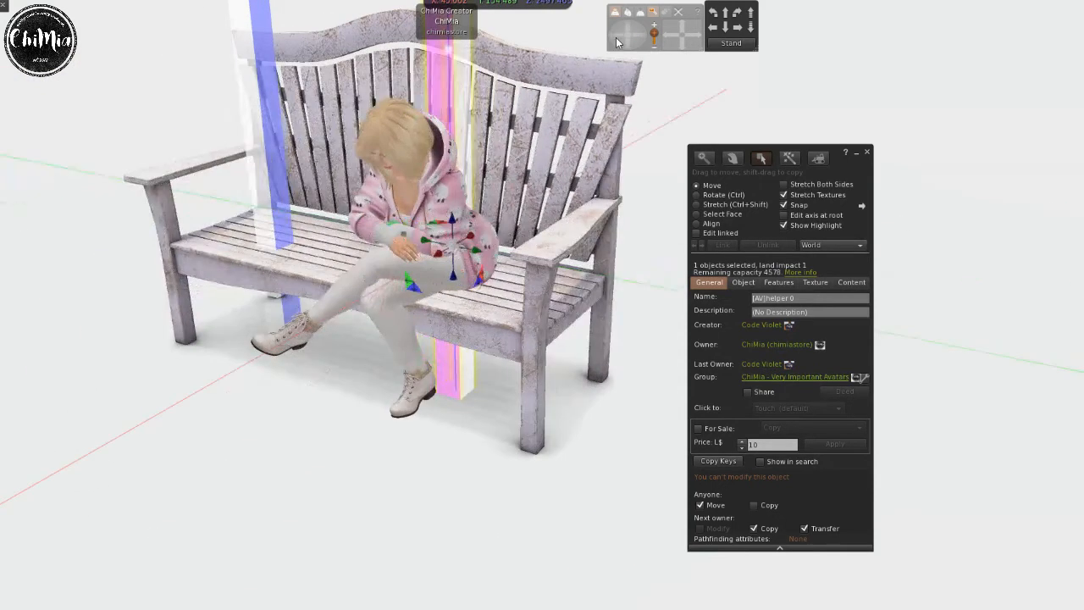
{"action": "left_click", "coordinate": [617, 40]}
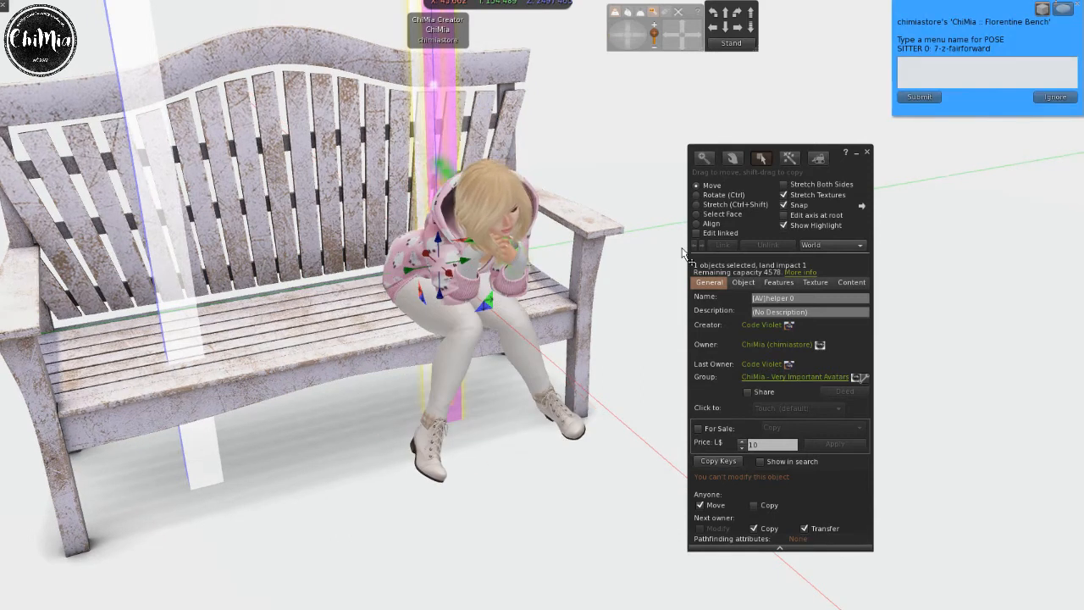
Step: Name the new sitter 0 pose FairFwd and submit it
{"action": "left_click", "coordinate": [949, 68]}
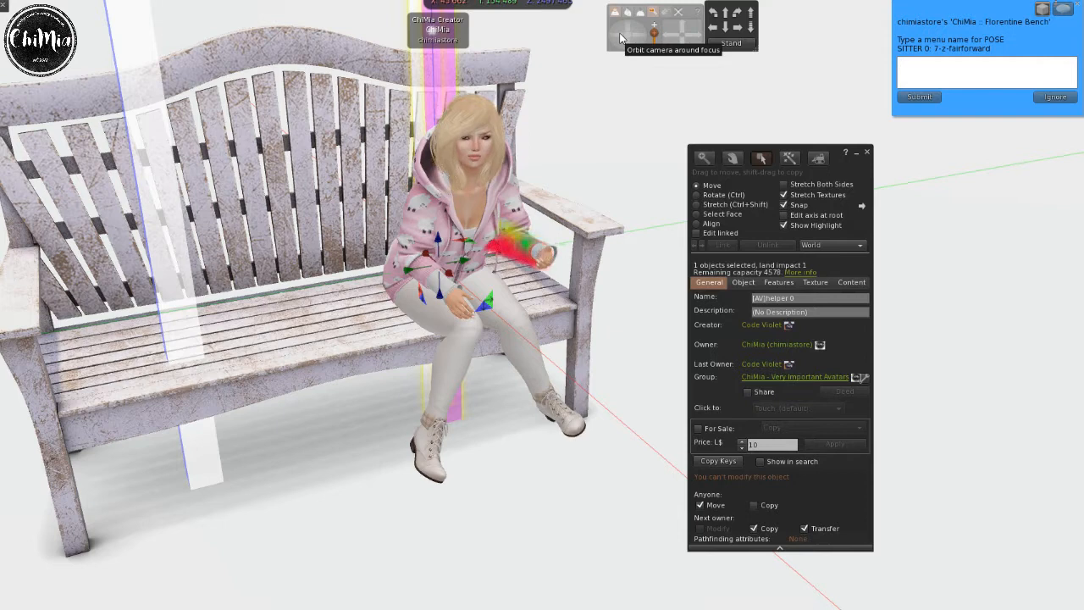
{"action": "left_click_drag", "start_coordinate": [621, 38], "coordinate": [621, 38]}
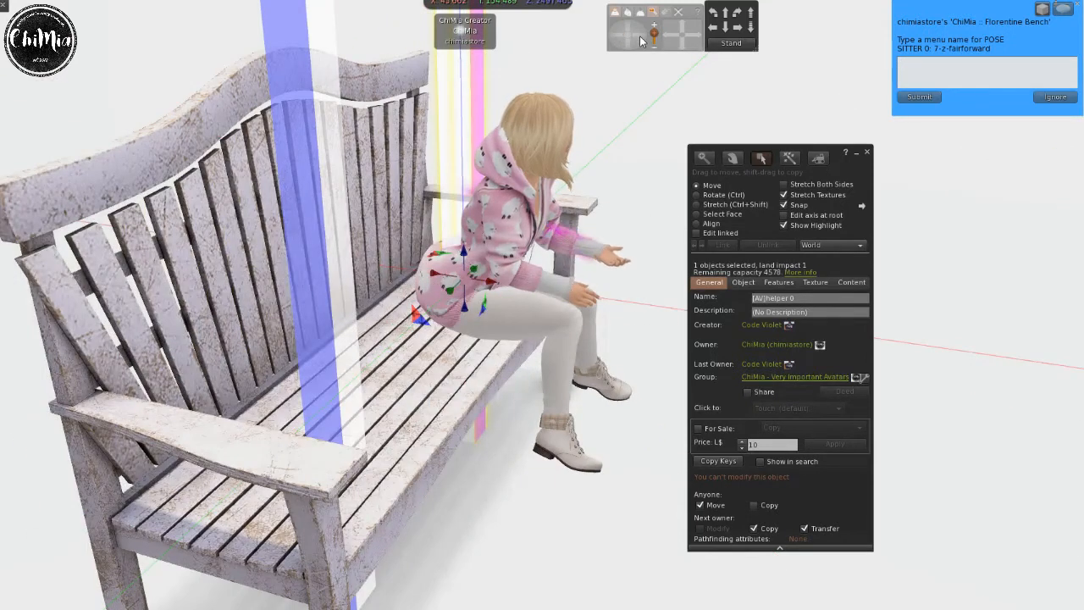
{"action": "left_click", "coordinate": [640, 37]}
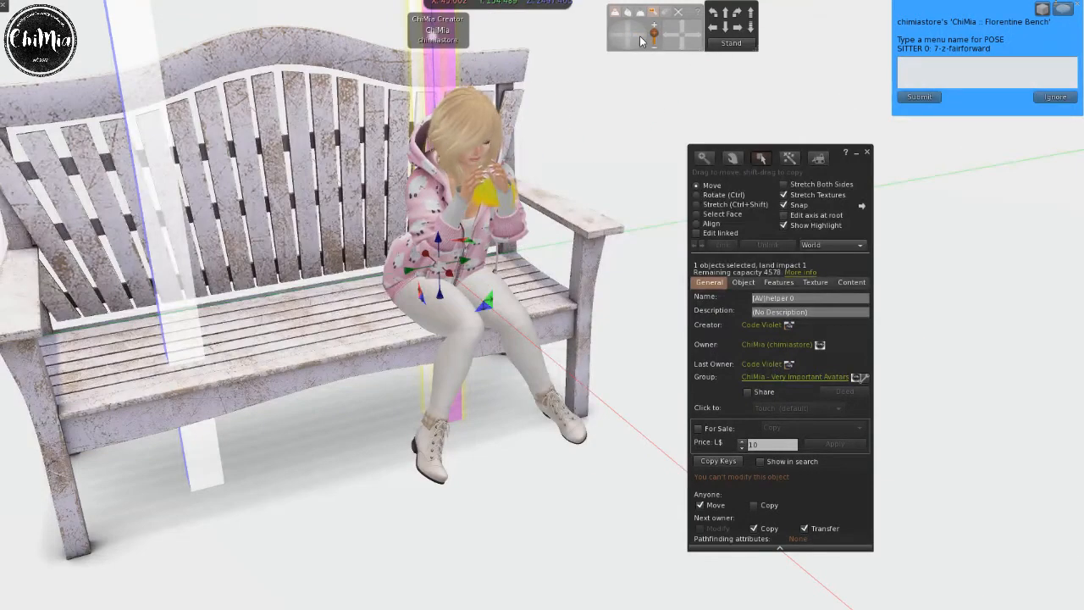
{"action": "left_click_drag", "start_coordinate": [641, 40], "coordinate": [641, 40]}
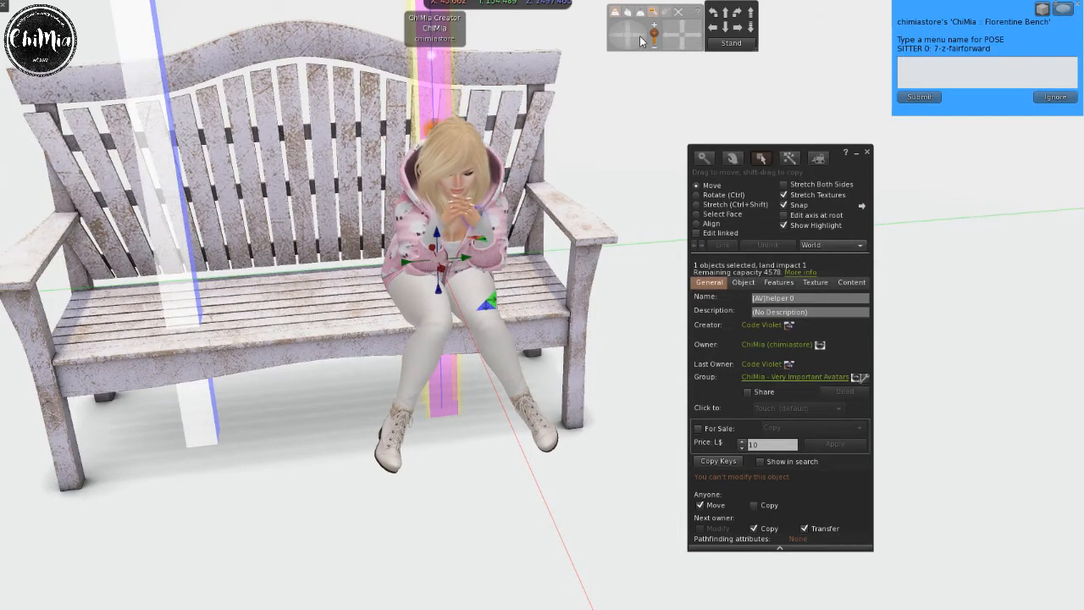
{"action": "left_click_drag", "start_coordinate": [640, 42], "coordinate": [606, 44]}
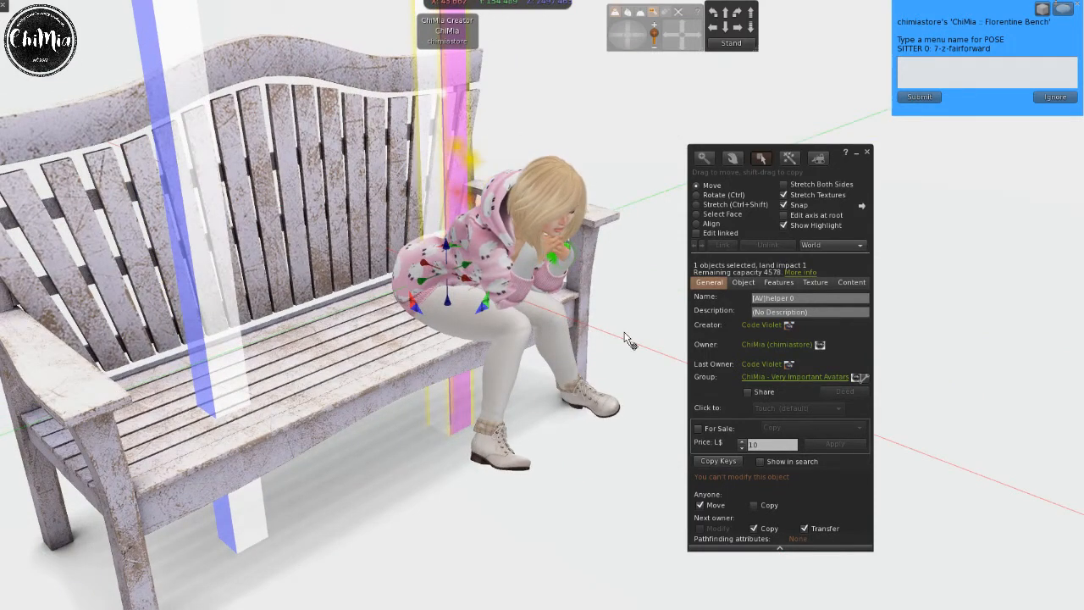
{"action": "left_click", "coordinate": [958, 73]}
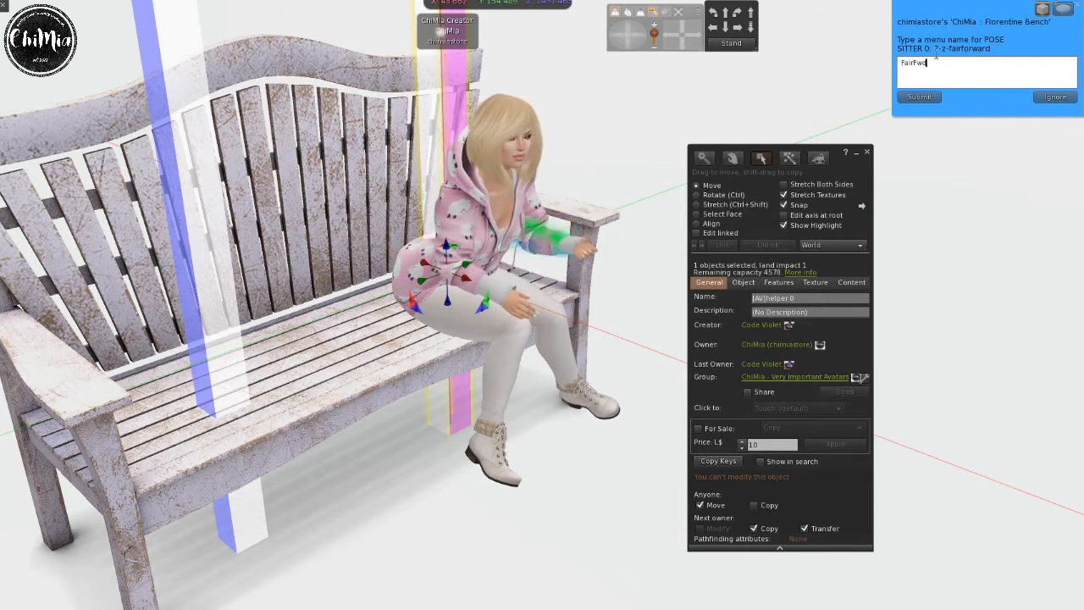
{"action": "left_click", "coordinate": [919, 97]}
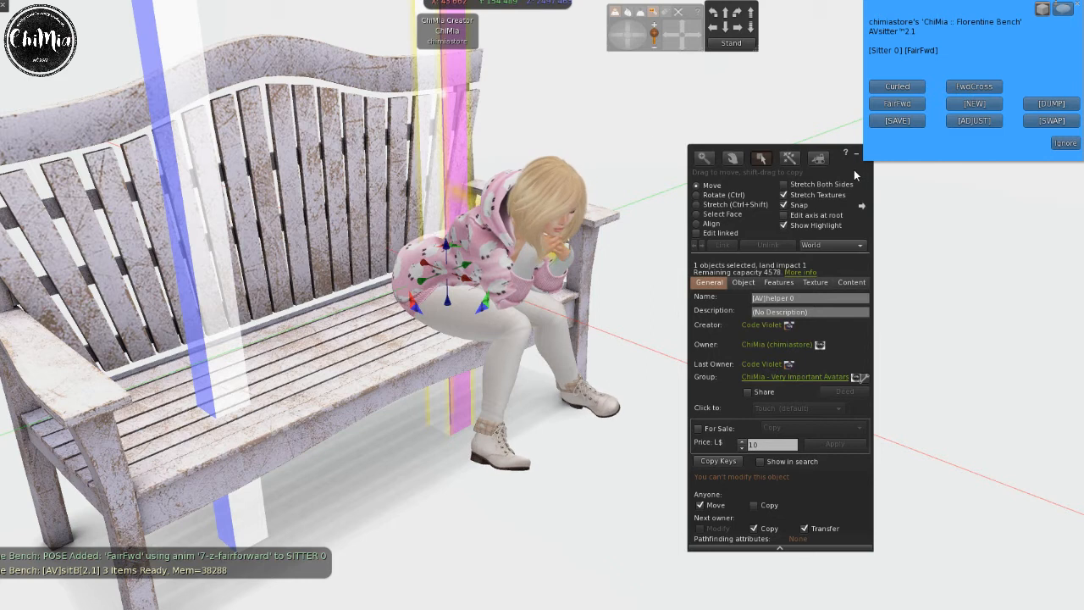
Step: Examine how the avatar sits on the bench in the FairFwd pose from both sides, from below and from the front
{"action": "left_click_drag", "start_coordinate": [854, 169], "coordinate": [816, 191]}
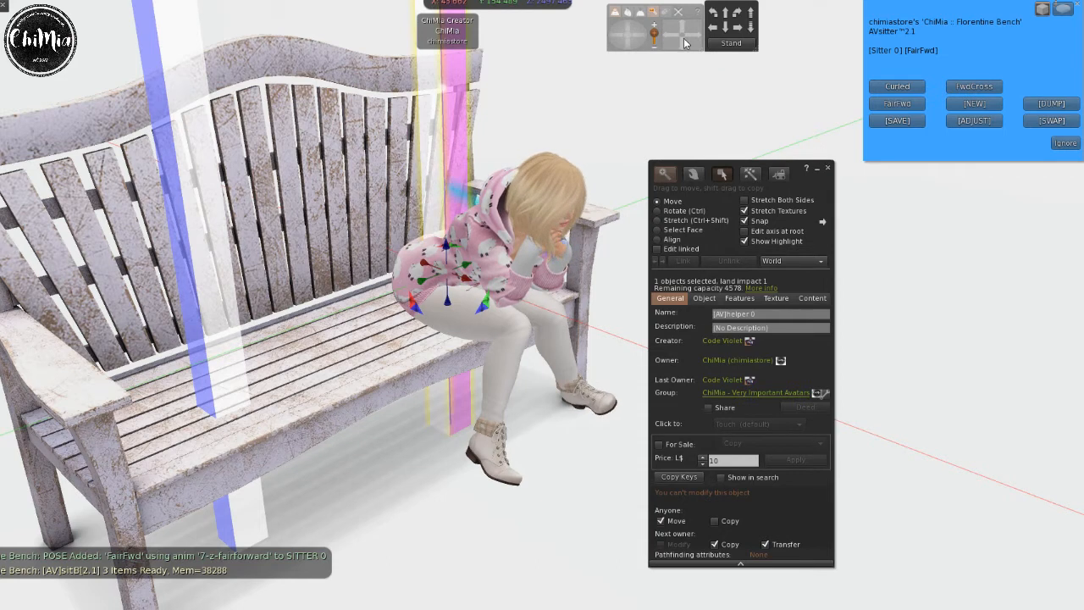
{"action": "left_click_drag", "start_coordinate": [808, 195], "coordinate": [873, 175]}
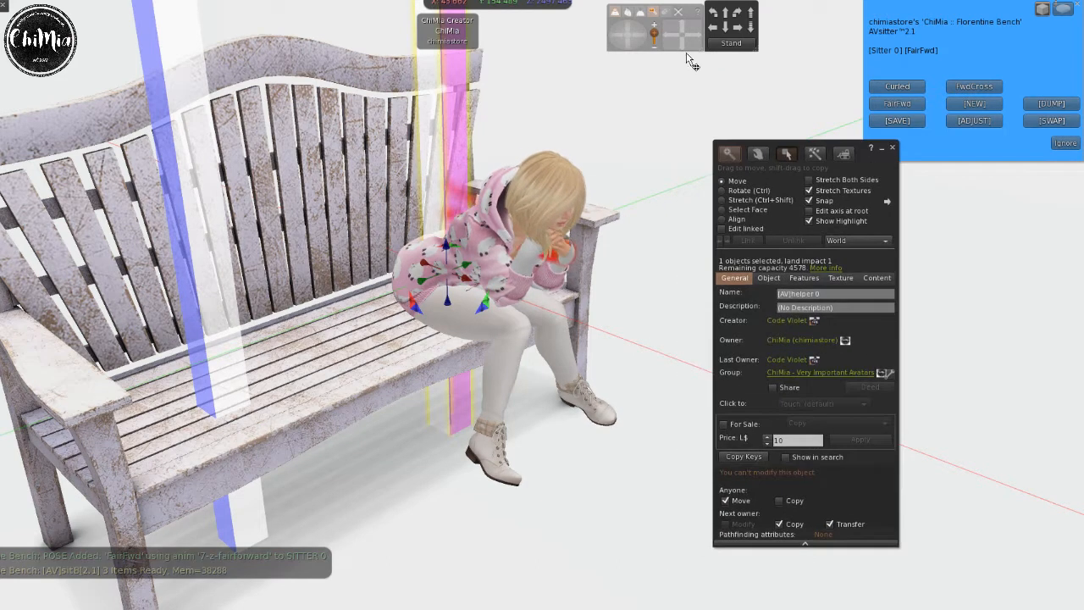
{"action": "left_click", "coordinate": [620, 37]}
{"action": "mouse_move", "coordinate": [620, 37]}
{"action": "left_mouse_down"}
{"action": "mouse_move", "coordinate": [654, 41]}
{"action": "mouse_move", "coordinate": [618, 37]}
{"action": "left_mouse_up"}
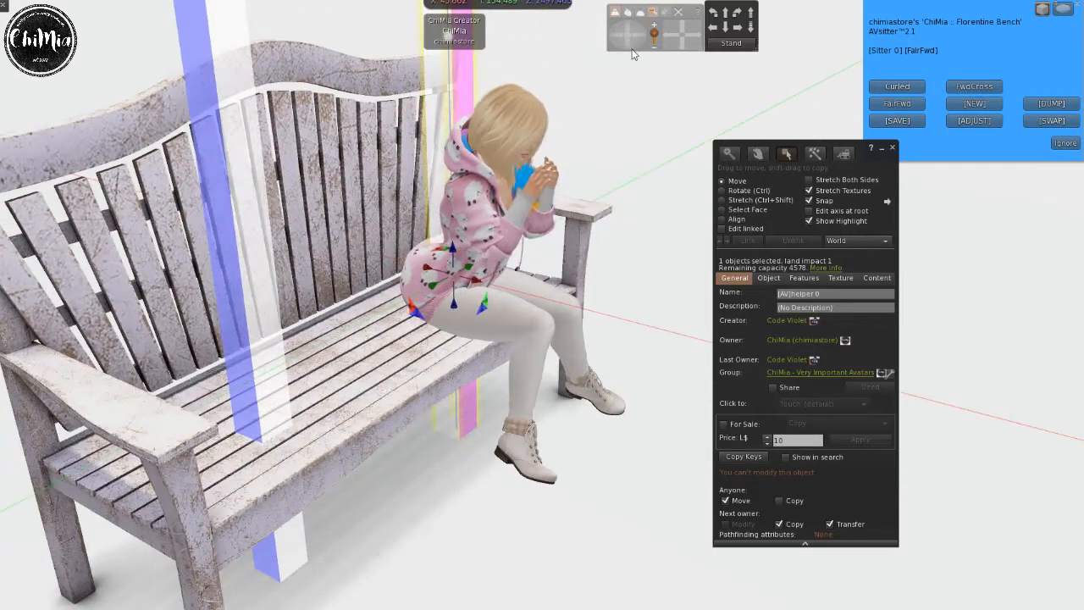
{"action": "left_click", "coordinate": [629, 45]}
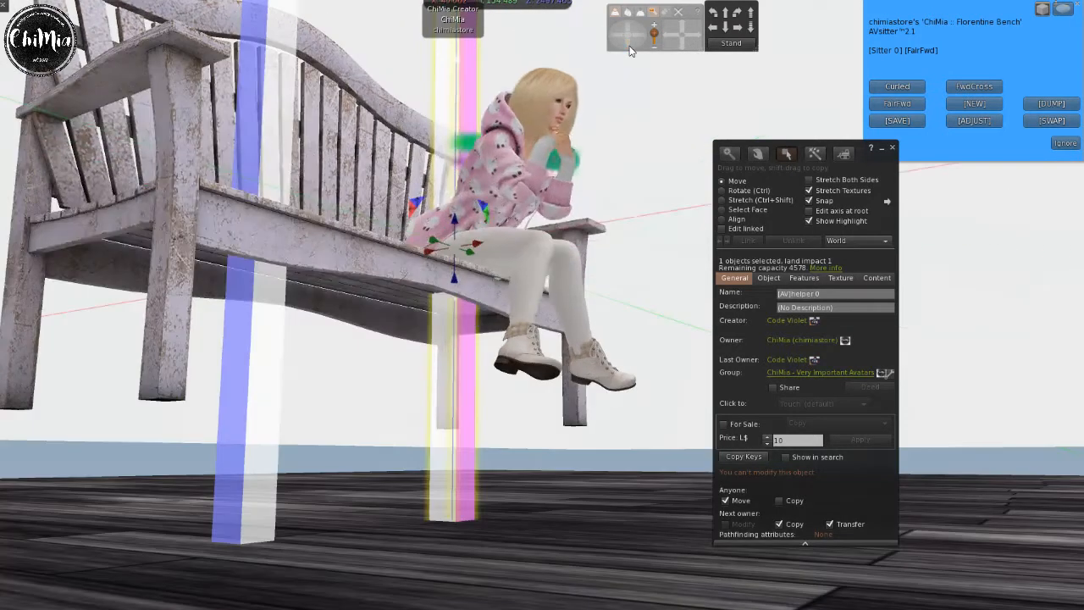
{"action": "left_click_drag", "start_coordinate": [629, 51], "coordinate": [630, 51]}
{"action": "left_click", "coordinate": [628, 32]}
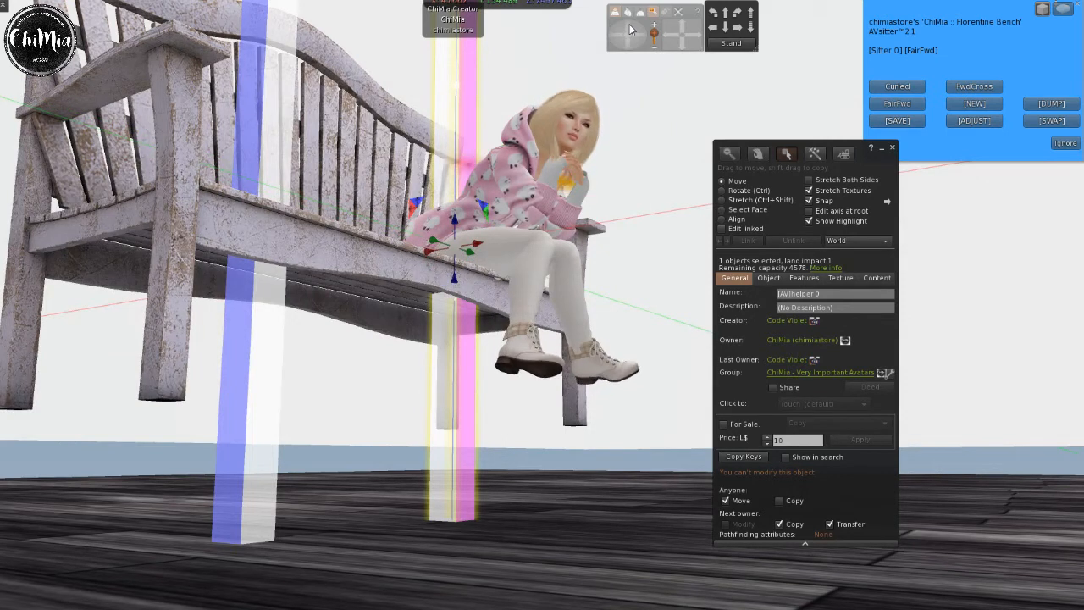
{"action": "left_click_drag", "start_coordinate": [619, 35], "coordinate": [618, 31]}
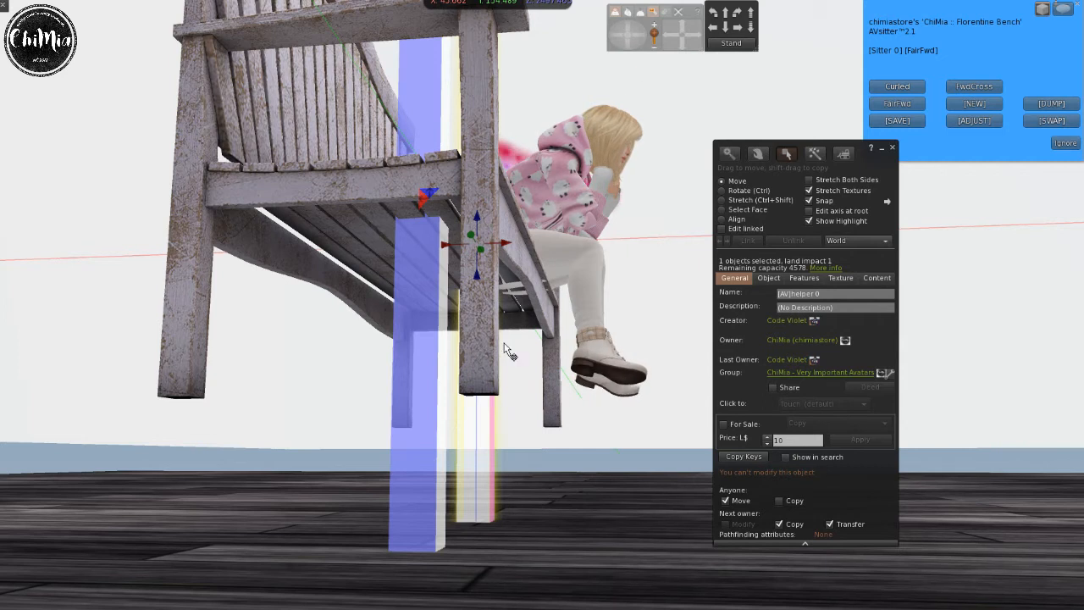
{"action": "left_click_drag", "start_coordinate": [630, 32], "coordinate": [642, 28]}
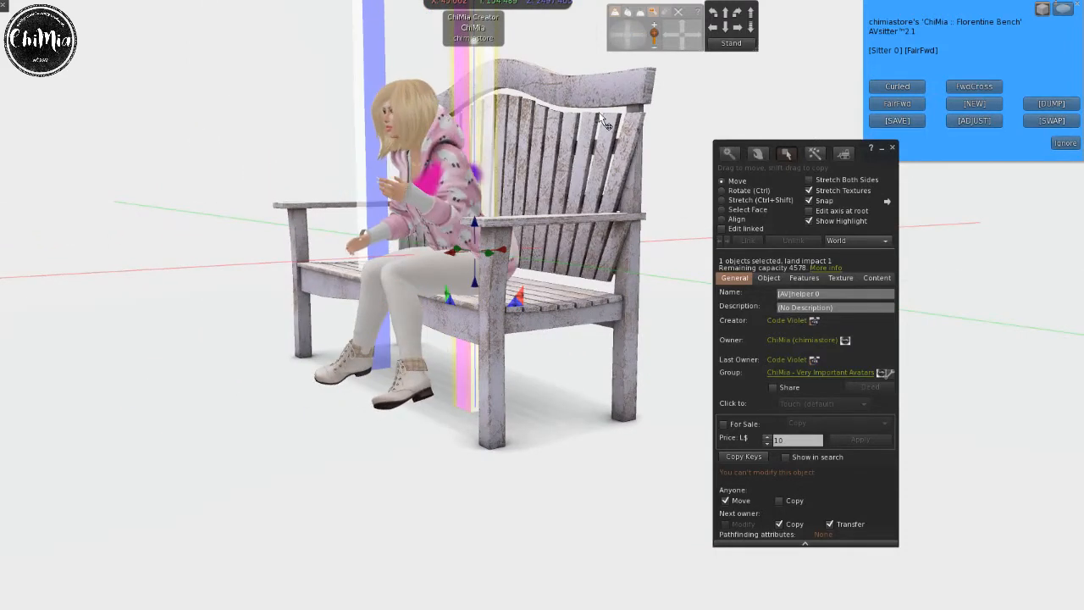
{"action": "left_click_drag", "start_coordinate": [623, 39], "coordinate": [623, 39]}
{"action": "left_click_drag", "start_coordinate": [687, 30], "coordinate": [686, 30]}
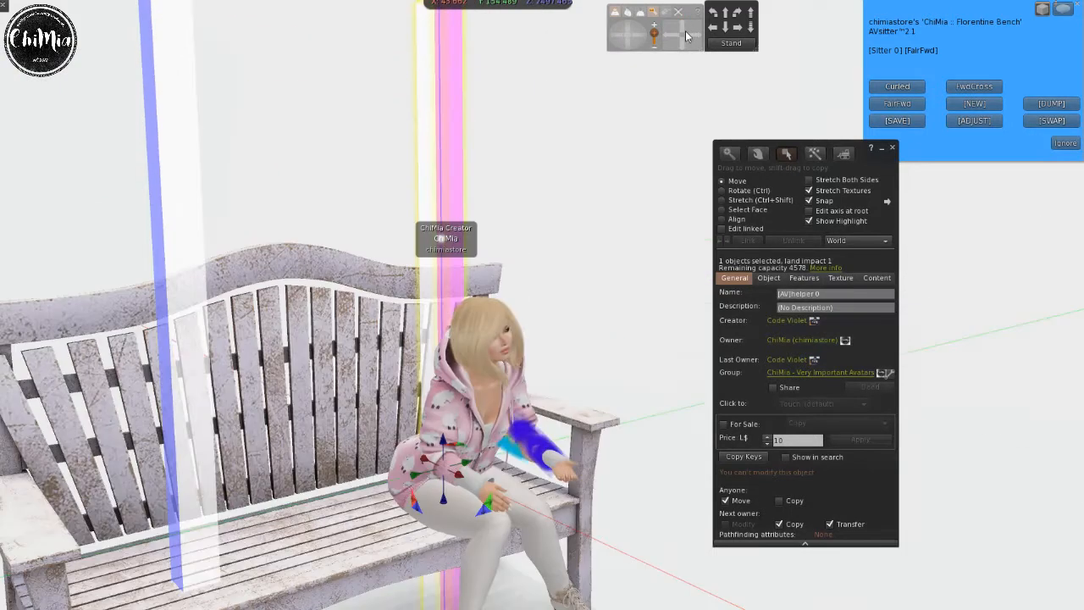
{"action": "left_click", "coordinate": [682, 47]}
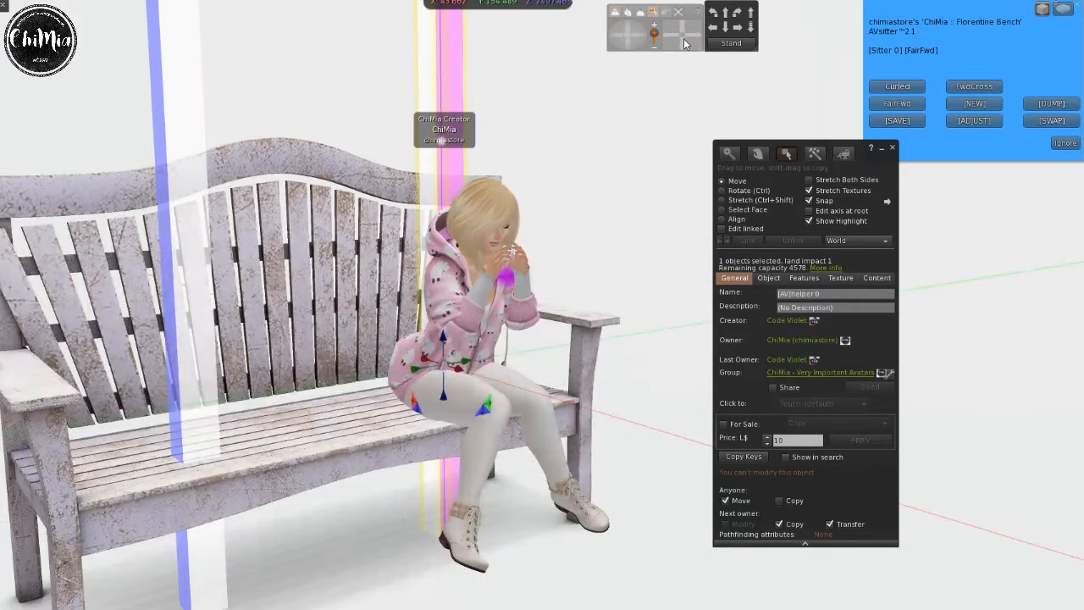
Step: Save the FairFwd pose for sitter 0 and bring the bench's AVsitter pose menu back up
{"action": "left_click", "coordinate": [887, 125]}
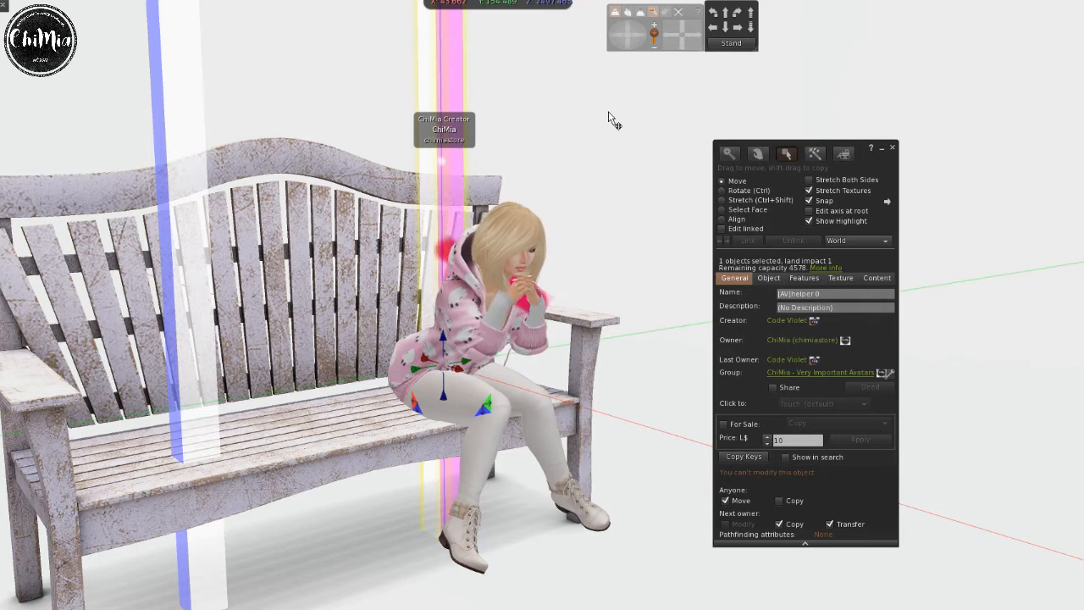
{"action": "left_click", "coordinate": [453, 12]}
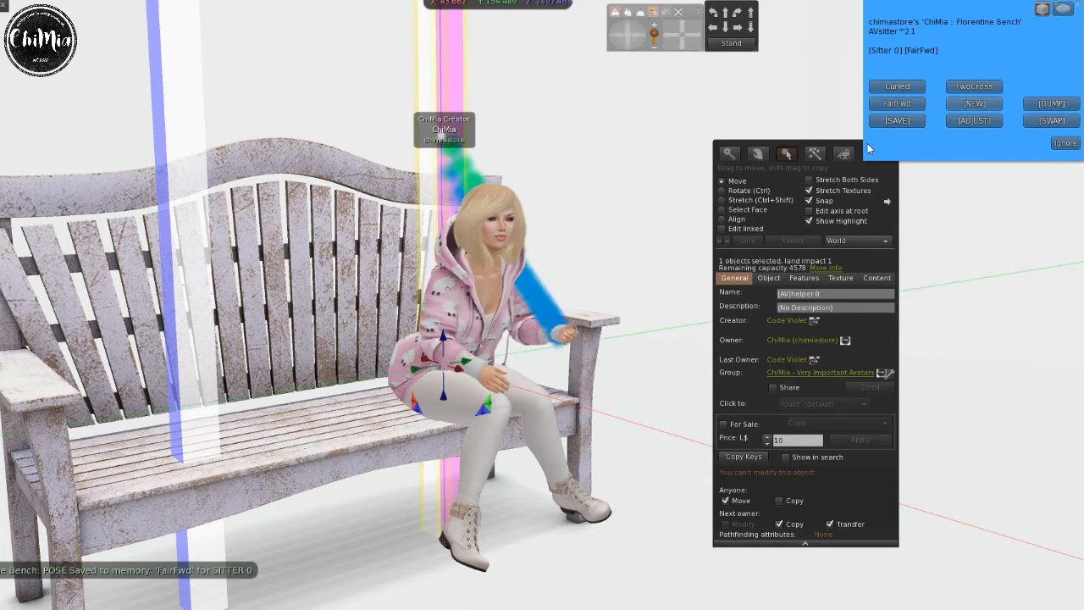
{"action": "left_click_drag", "start_coordinate": [874, 174], "coordinate": [816, 180]}
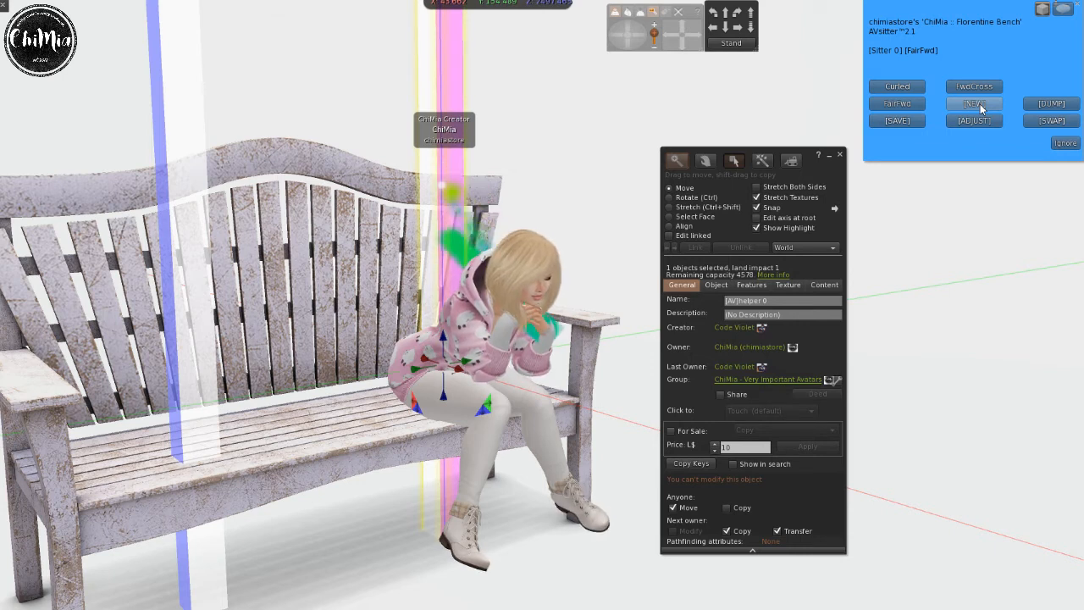
Step: Select the bench and look through its contents for the available animations, AVsitter scripts and AVpos notecard
{"action": "left_click", "coordinate": [824, 286]}
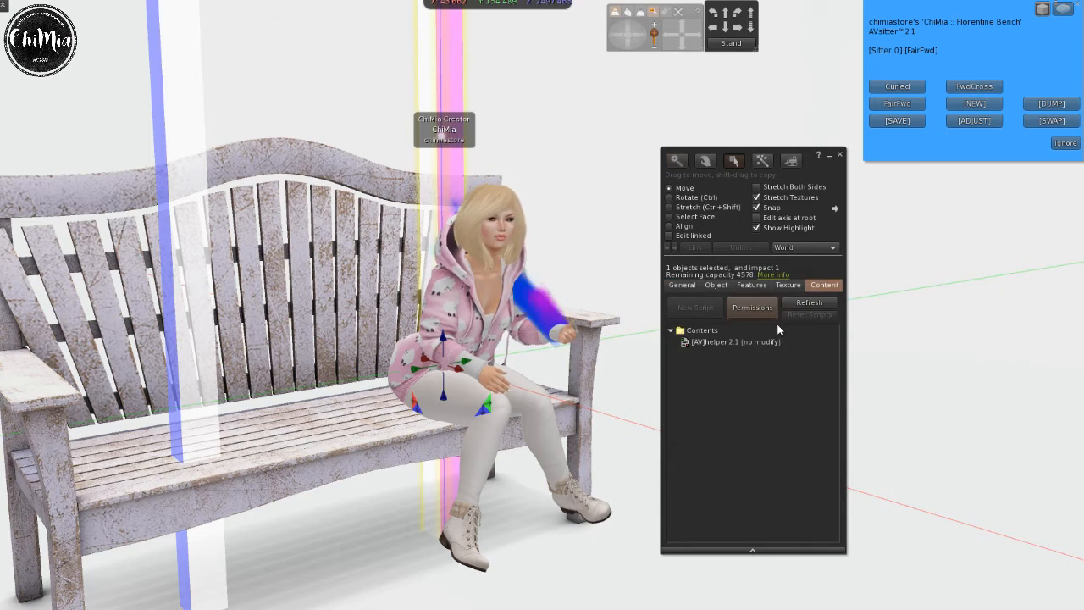
{"action": "left_click", "coordinate": [366, 184]}
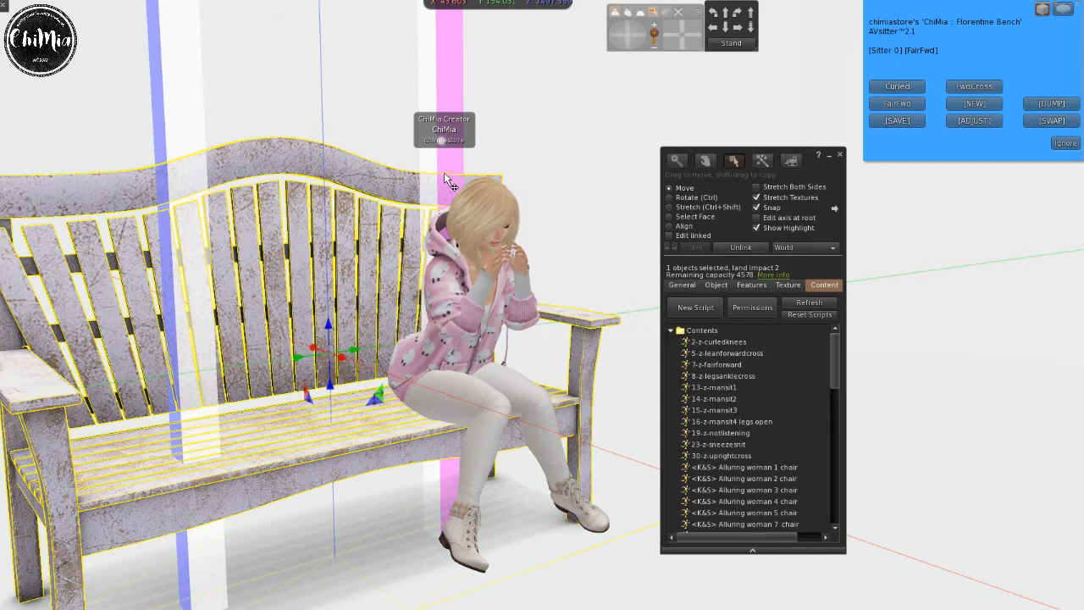
{"action": "scroll", "coordinate": [809, 408], "scroll_direction": "down", "scroll_amount": 3}
{"action": "scroll", "coordinate": [813, 394], "scroll_direction": "down", "scroll_amount": 10}
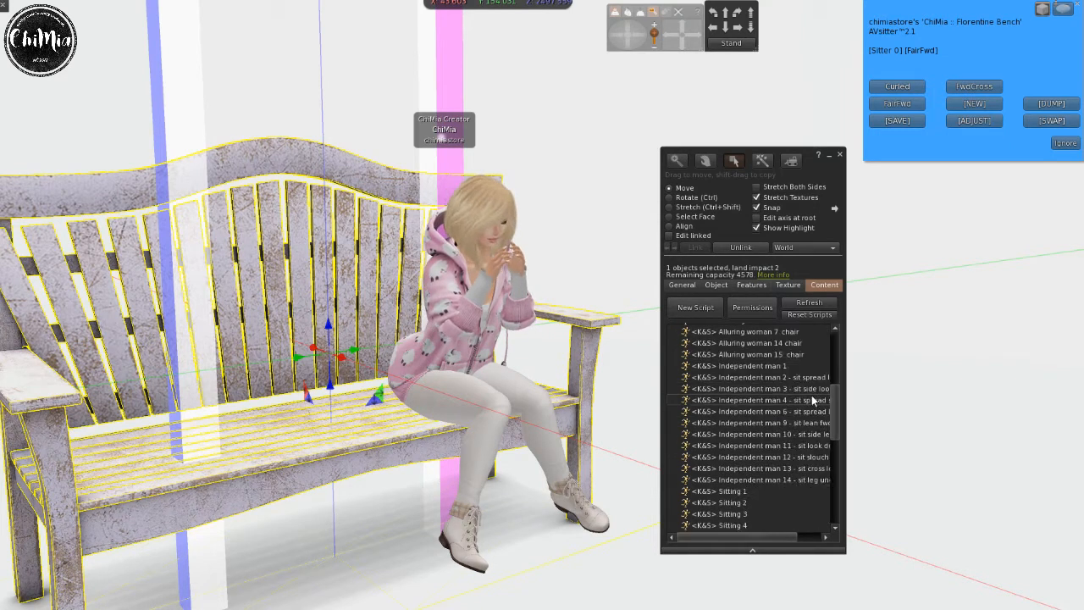
{"action": "left_click_drag", "start_coordinate": [834, 508], "coordinate": [837, 341]}
{"action": "scroll", "coordinate": [761, 401], "scroll_direction": "down", "scroll_amount": 10}
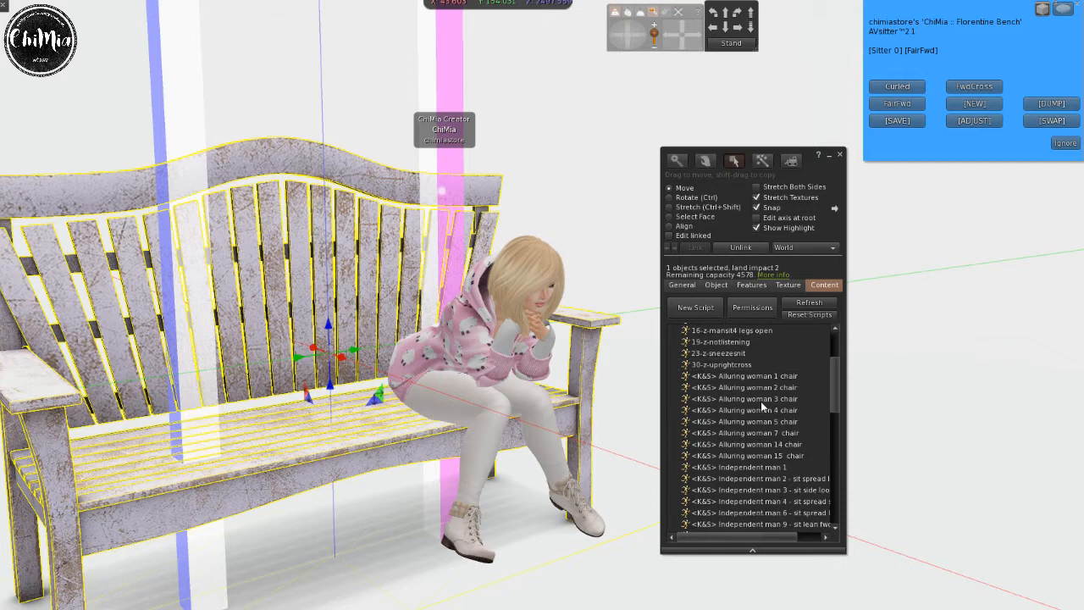
{"action": "scroll", "coordinate": [762, 397], "scroll_direction": "down", "scroll_amount": 2}
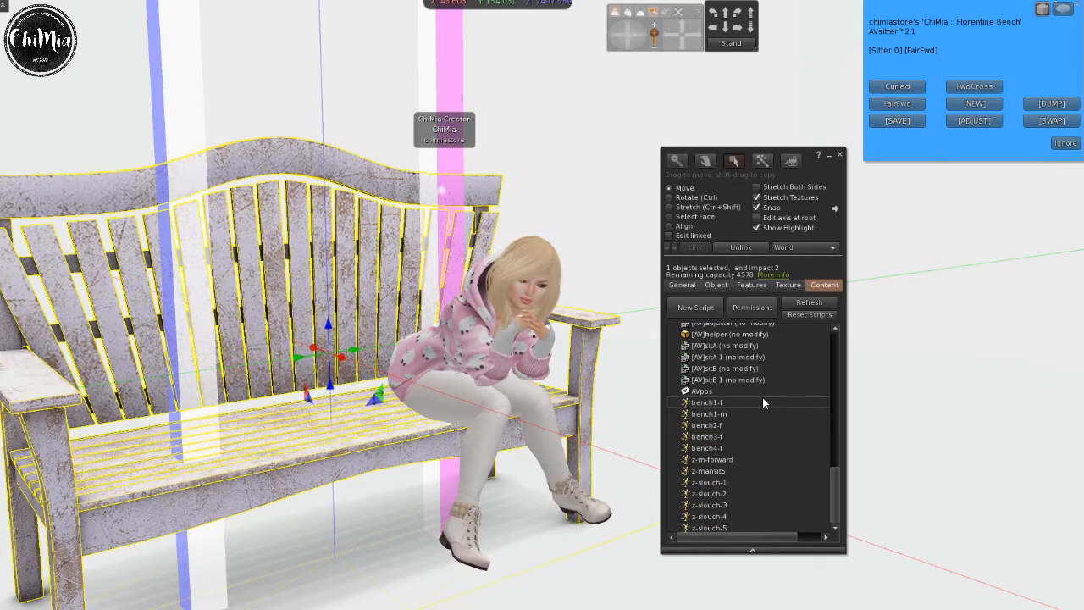
{"action": "scroll", "coordinate": [788, 406], "scroll_direction": "up", "scroll_amount": 12}
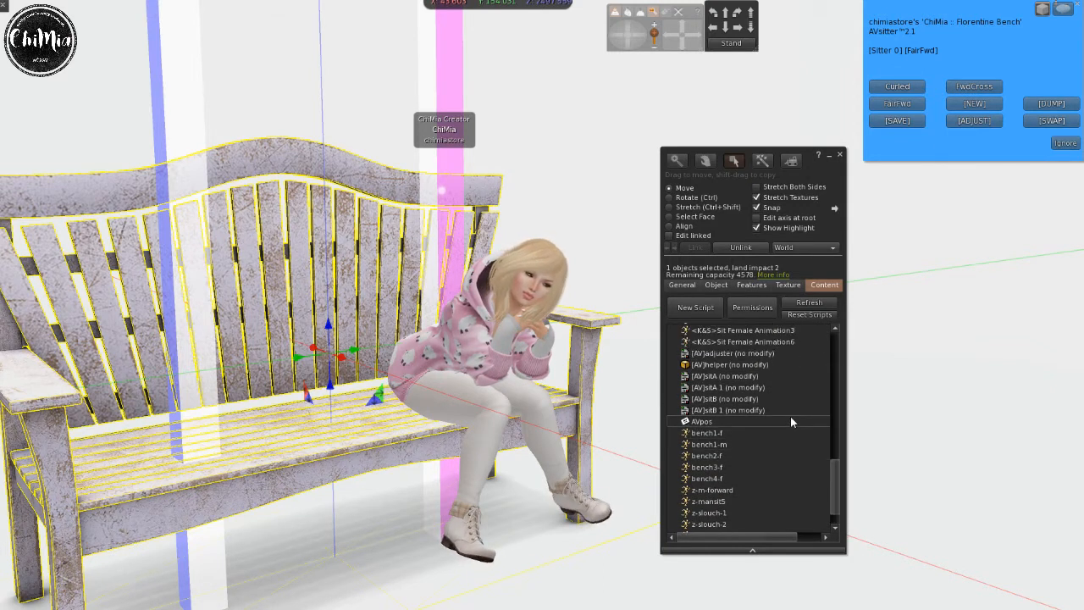
{"action": "scroll", "coordinate": [819, 424], "scroll_direction": "up", "scroll_amount": 2}
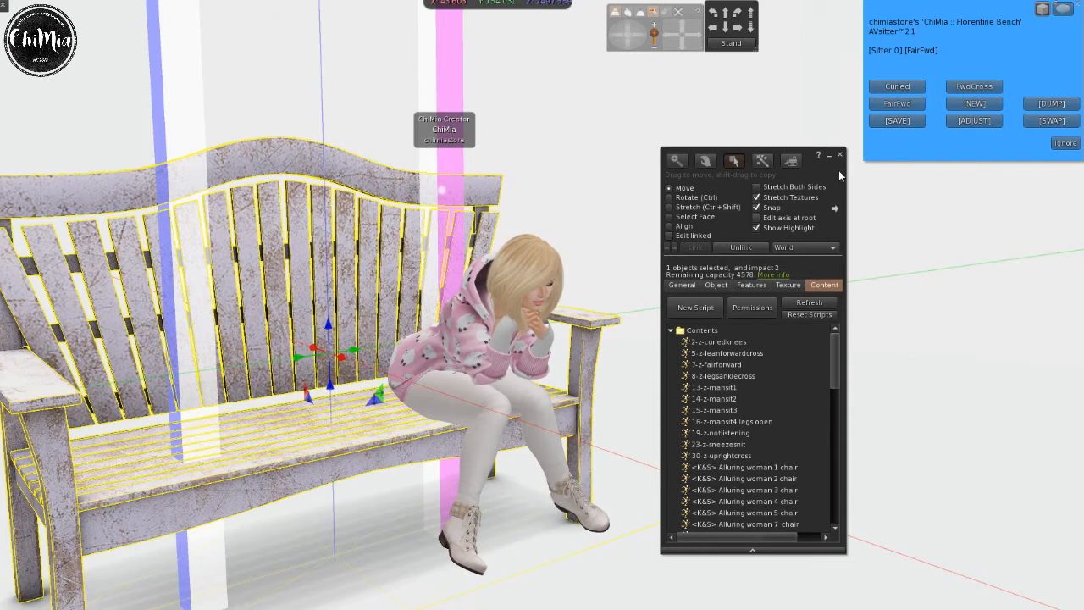
{"action": "mouse_move", "coordinate": [824, 175]}
{"action": "left_mouse_down"}
{"action": "mouse_move", "coordinate": [795, 177]}
{"action": "mouse_move", "coordinate": [811, 161]}
{"action": "left_mouse_up"}
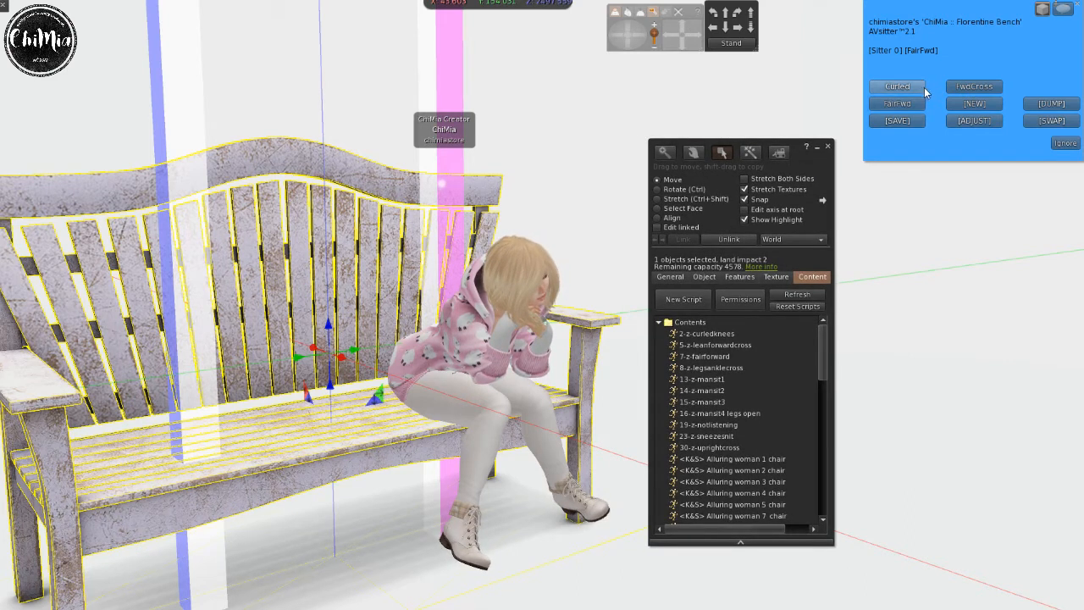
{"action": "left_click", "coordinate": [670, 277]}
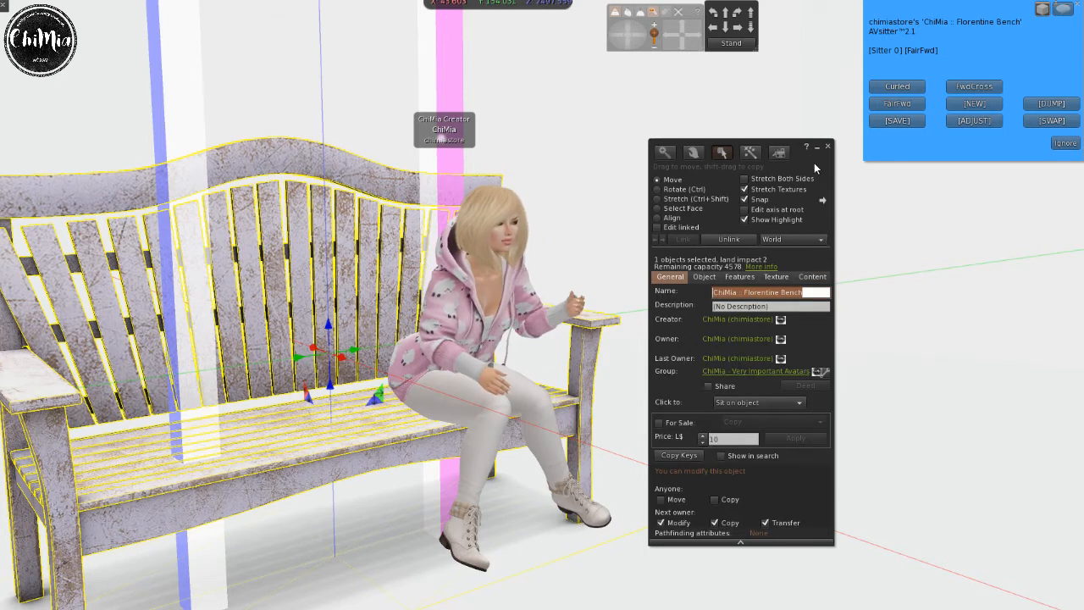
{"action": "left_click_drag", "start_coordinate": [833, 166], "coordinate": [810, 163]}
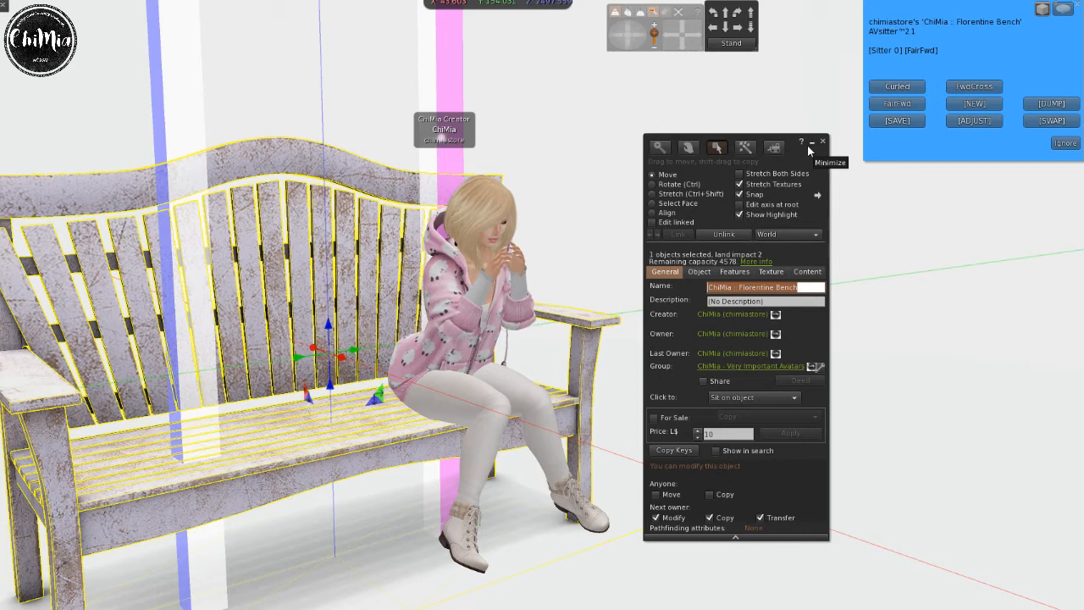
{"action": "left_click_drag", "start_coordinate": [813, 171], "coordinate": [858, 180]}
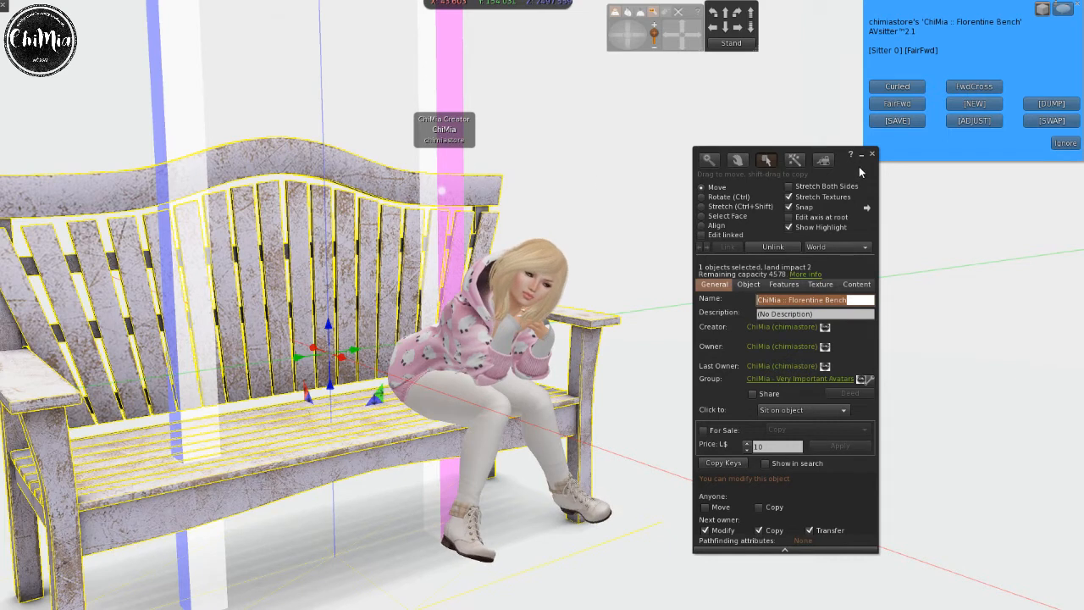
{"action": "left_click_drag", "start_coordinate": [860, 172], "coordinate": [829, 161]}
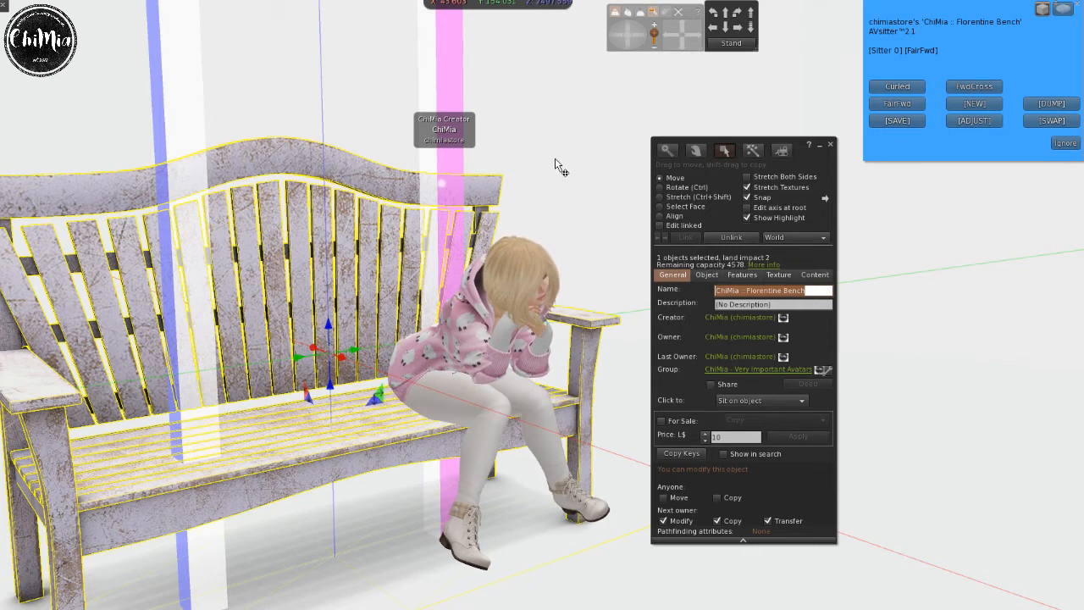
{"action": "mouse_move", "coordinate": [811, 167]}
{"action": "left_mouse_down"}
{"action": "mouse_move", "coordinate": [759, 167]}
{"action": "mouse_move", "coordinate": [813, 146]}
{"action": "left_mouse_up"}
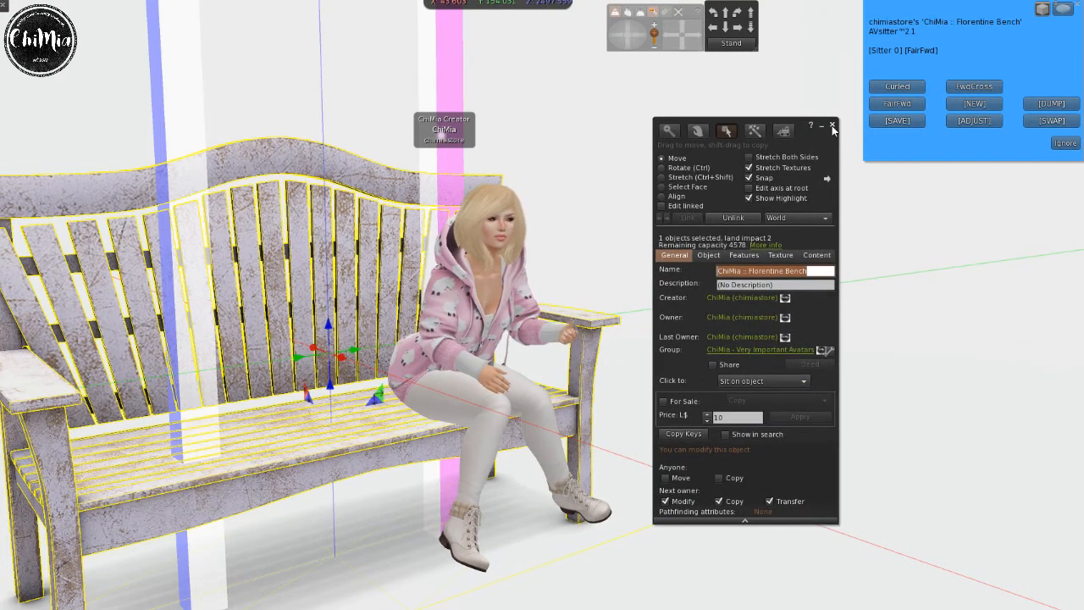
Step: Stop editing the bench and dump its AVsitter pose settings to chat
{"action": "left_click", "coordinate": [832, 124]}
{"action": "scroll", "coordinate": [665, 139], "scroll_direction": "down", "scroll_amount": 1}
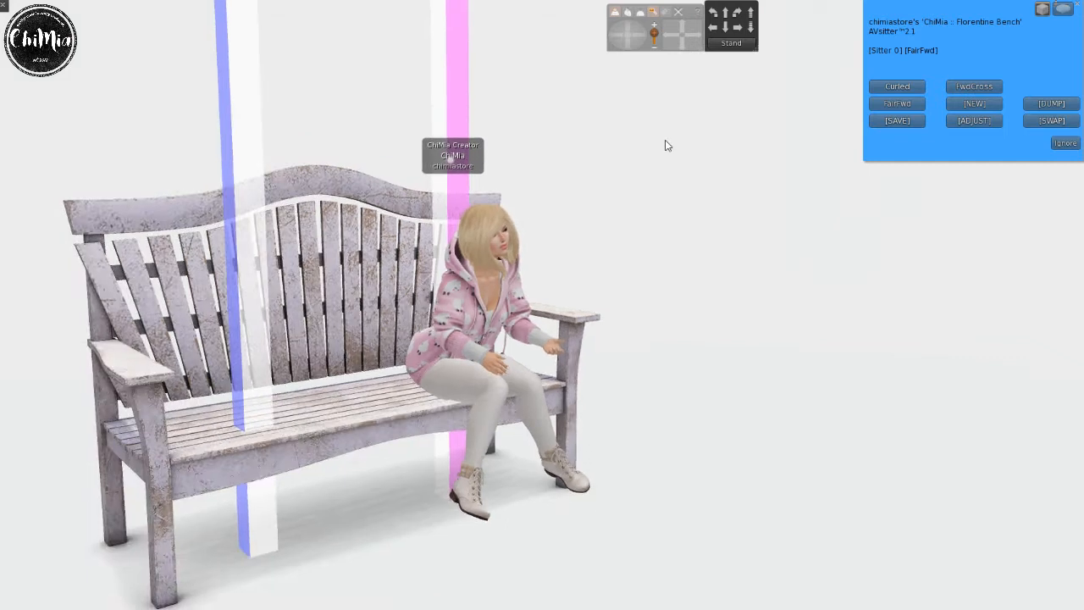
{"action": "scroll", "coordinate": [665, 139], "scroll_direction": "up", "scroll_amount": 1}
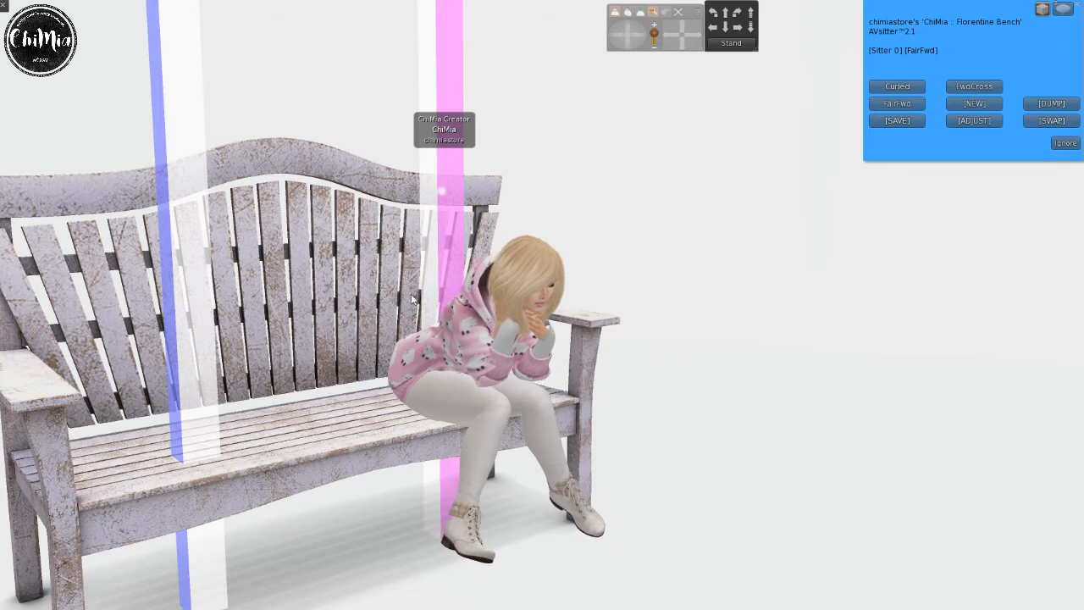
{"action": "left_click", "coordinate": [1043, 107]}
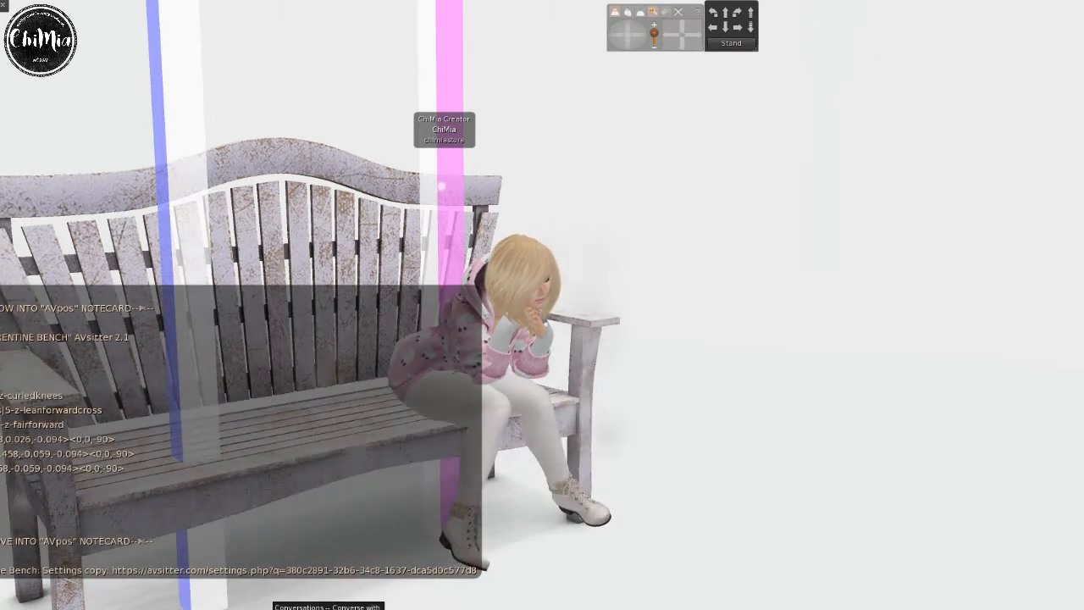
Step: Bring up the nearby chat history and copy the dumped settings from the "CHIMIA :: FLORENTINE BENCH" line through the {FairFwd} line
{"action": "left_click", "coordinate": [269, 608]}
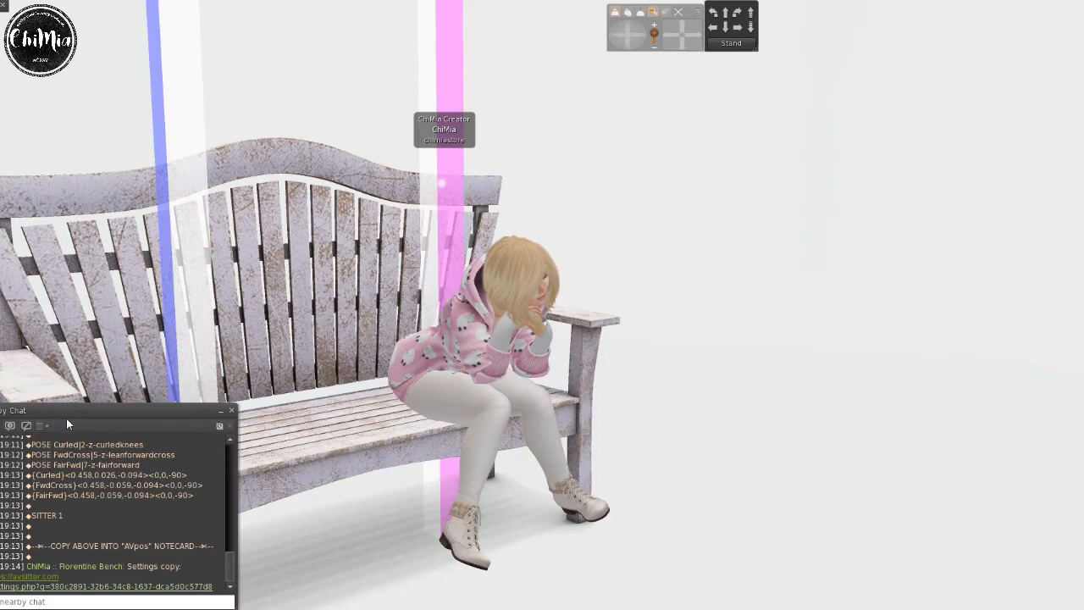
{"action": "left_click_drag", "start_coordinate": [66, 421], "coordinate": [393, 213]}
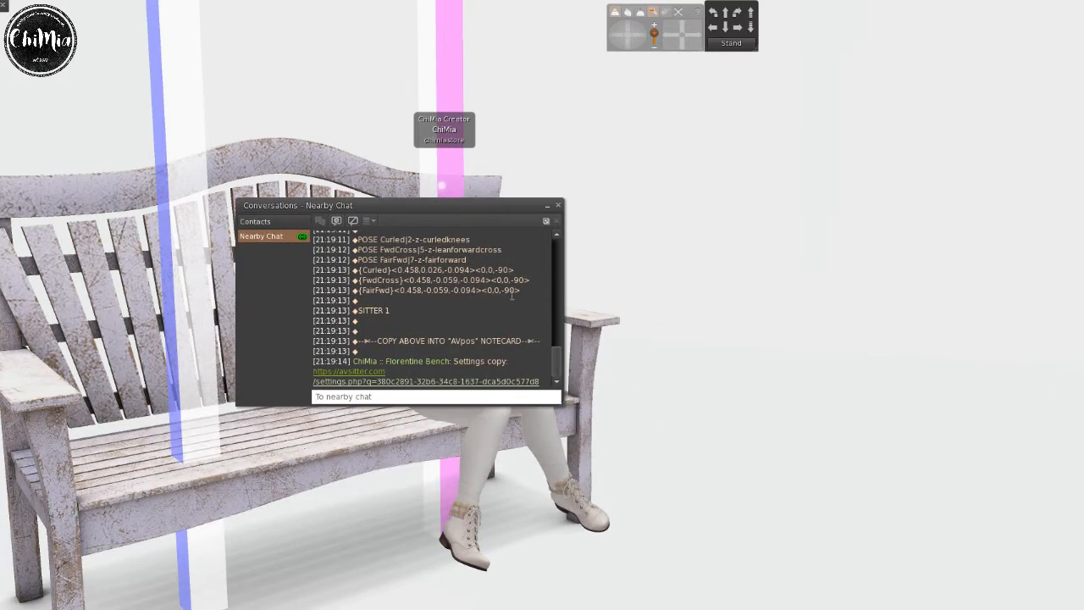
{"action": "left_click_drag", "start_coordinate": [512, 295], "coordinate": [299, 296]}
{"action": "key", "text": "ctrl+c"}
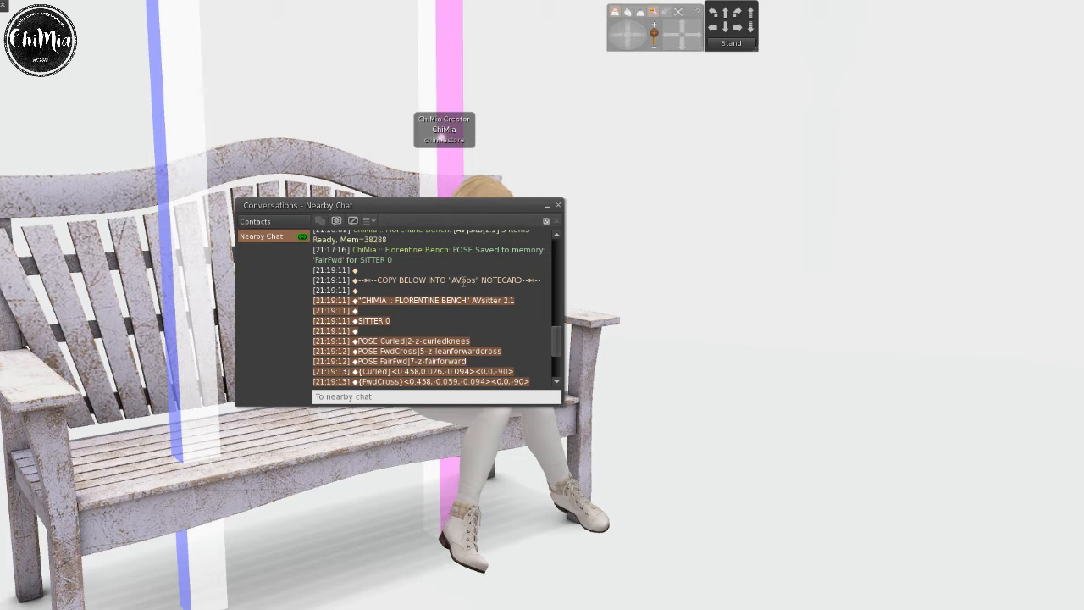
{"action": "scroll", "coordinate": [525, 286], "scroll_direction": "down", "scroll_amount": 6}
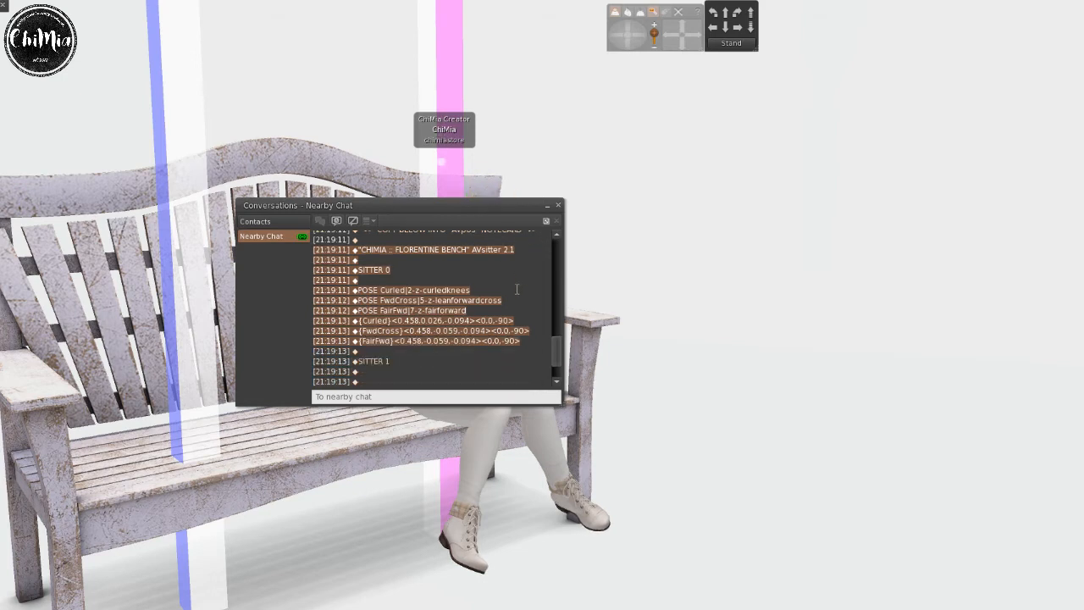
{"action": "scroll", "coordinate": [517, 289], "scroll_direction": "down", "scroll_amount": 3}
{"action": "scroll", "coordinate": [515, 293], "scroll_direction": "up", "scroll_amount": 2}
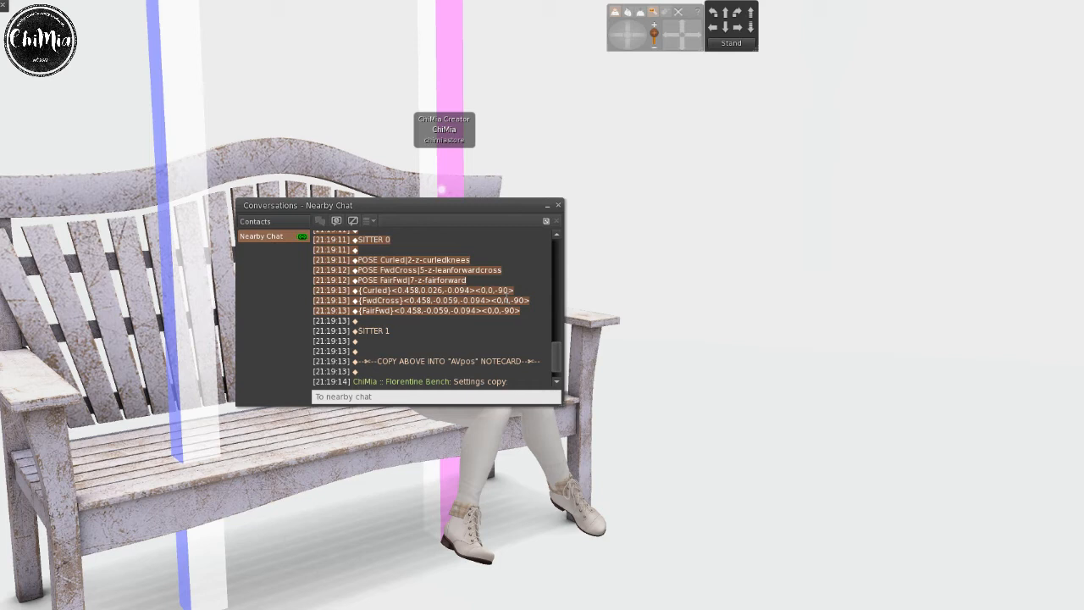
Step: Reselect the dumped settings from the bench title line through SITTER 1 and move the chat window aside
{"action": "left_click", "coordinate": [402, 340]}
{"action": "left_click_drag", "start_coordinate": [403, 340], "coordinate": [320, 249]}
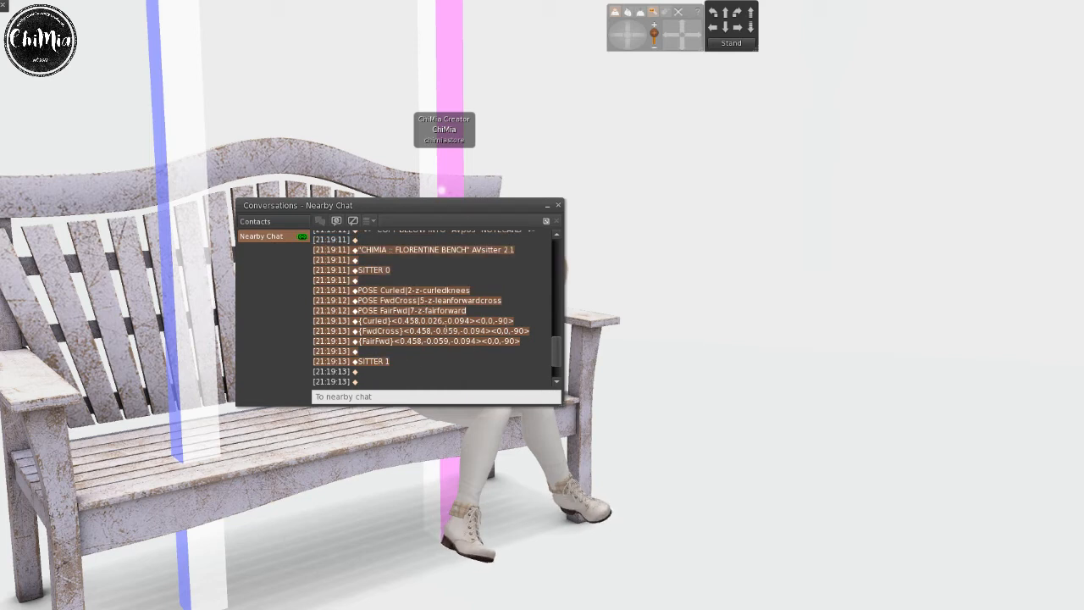
{"action": "scroll", "coordinate": [478, 360], "scroll_direction": "down", "scroll_amount": 5}
{"action": "scroll", "coordinate": [478, 327], "scroll_direction": "up", "scroll_amount": 5}
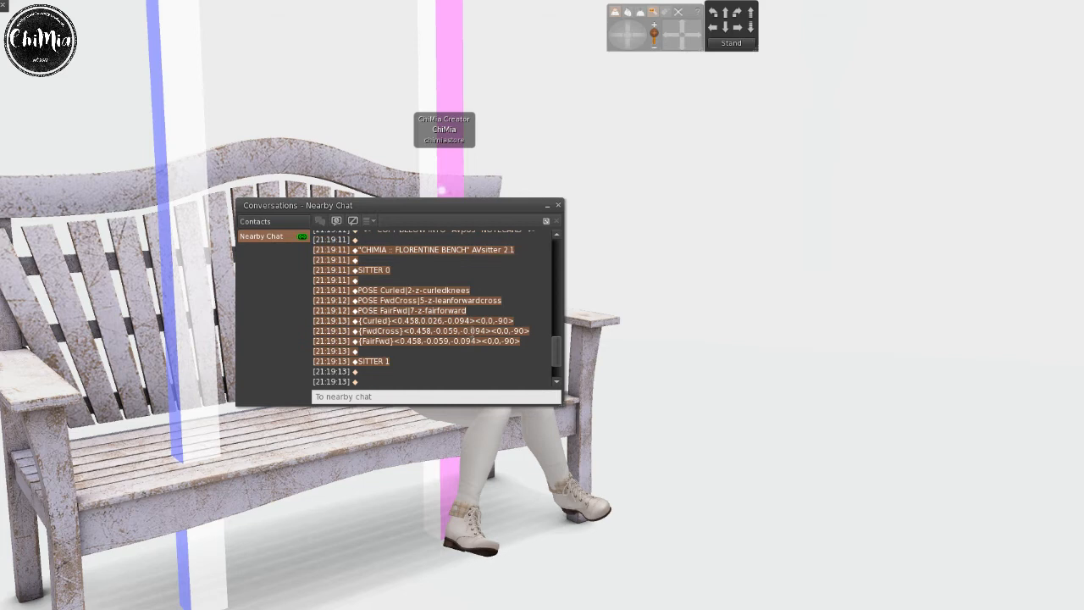
{"action": "scroll", "coordinate": [472, 327], "scroll_direction": "up", "scroll_amount": 1}
{"action": "scroll", "coordinate": [460, 322], "scroll_direction": "down", "scroll_amount": 5}
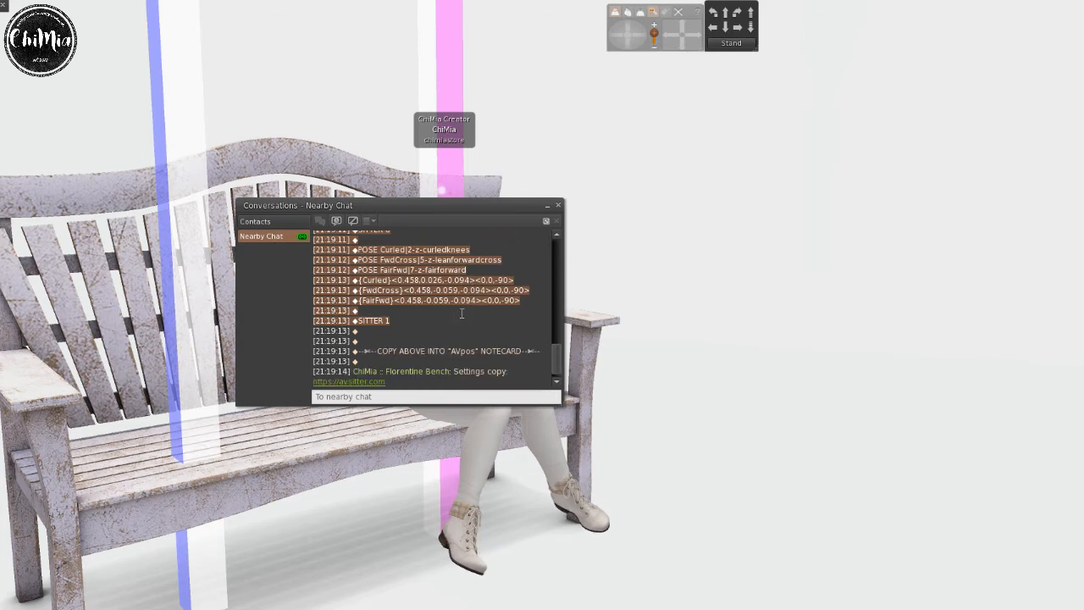
{"action": "scroll", "coordinate": [442, 329], "scroll_direction": "up", "scroll_amount": 5}
{"action": "scroll", "coordinate": [428, 368], "scroll_direction": "down", "scroll_amount": 4}
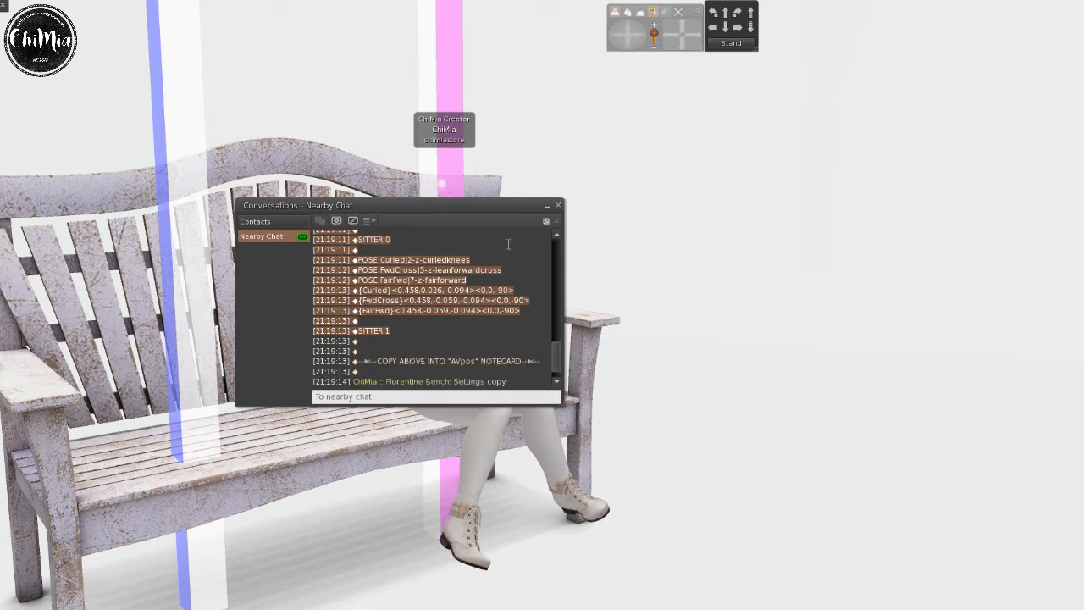
{"action": "left_click_drag", "start_coordinate": [426, 206], "coordinate": [97, 407]}
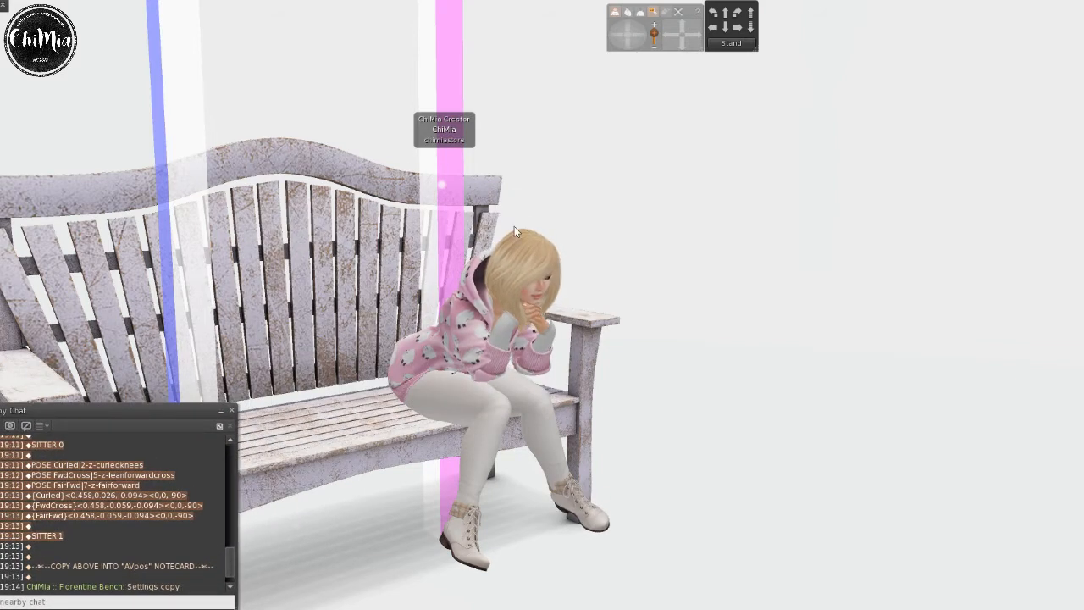
Step: Stand the avatar up, edit the bench and open the AVpos notecard from its contents
{"action": "left_click", "coordinate": [732, 44]}
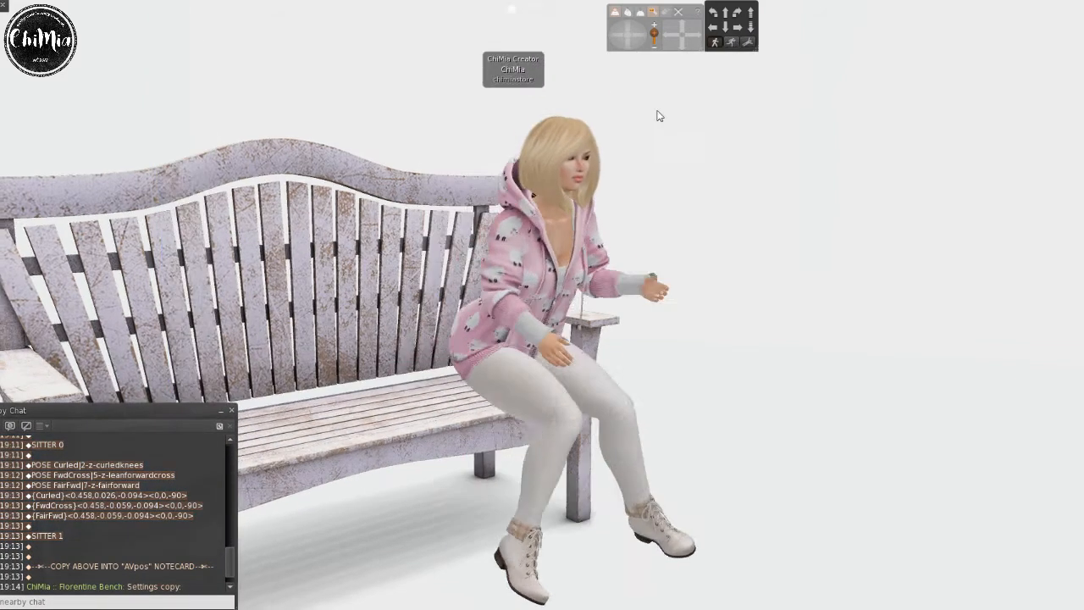
{"action": "right_click", "coordinate": [402, 240]}
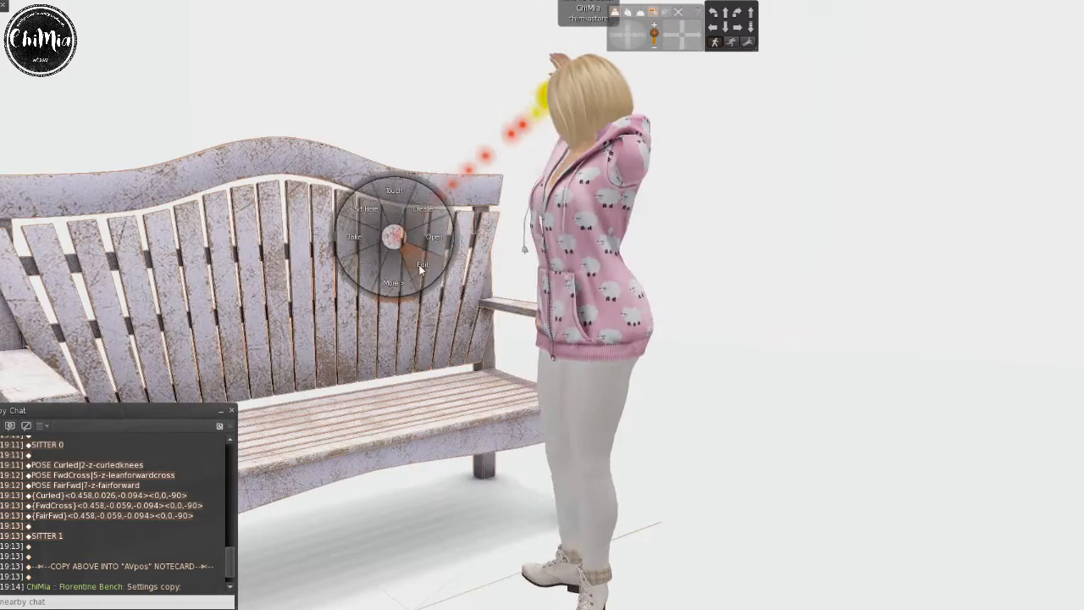
{"action": "left_click", "coordinate": [424, 275]}
{"action": "left_click", "coordinate": [817, 255]}
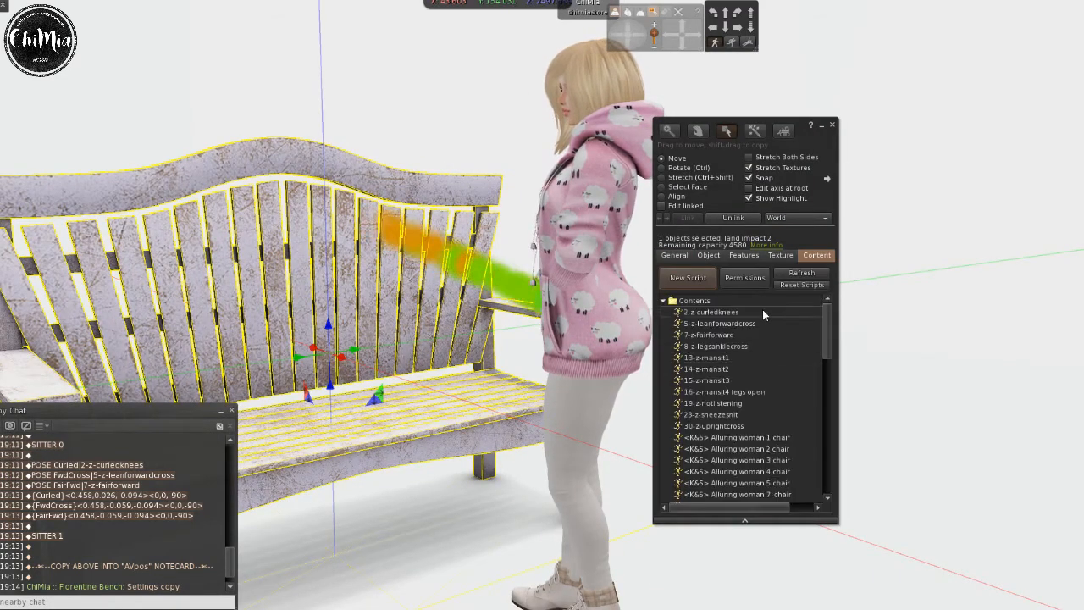
{"action": "scroll", "coordinate": [750, 382], "scroll_direction": "down", "scroll_amount": 5}
{"action": "scroll", "coordinate": [751, 378], "scroll_direction": "down", "scroll_amount": 10}
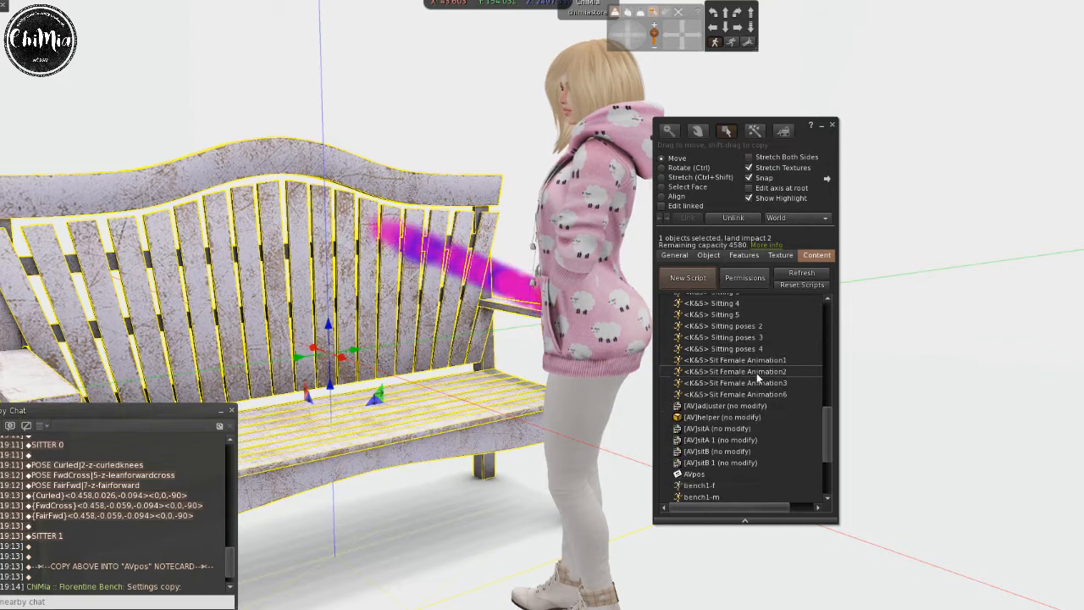
{"action": "double_click", "coordinate": [705, 434]}
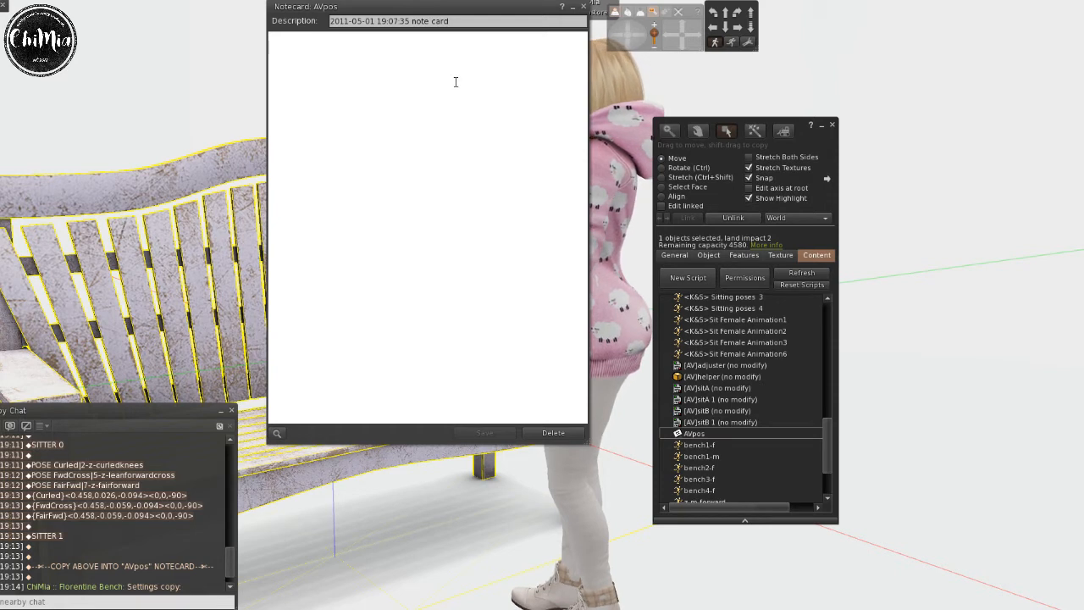
Step: Paste the copied pose settings into the AVpos notecard, save it and finish editing the bench
{"action": "key", "text": "ctrl+v"}
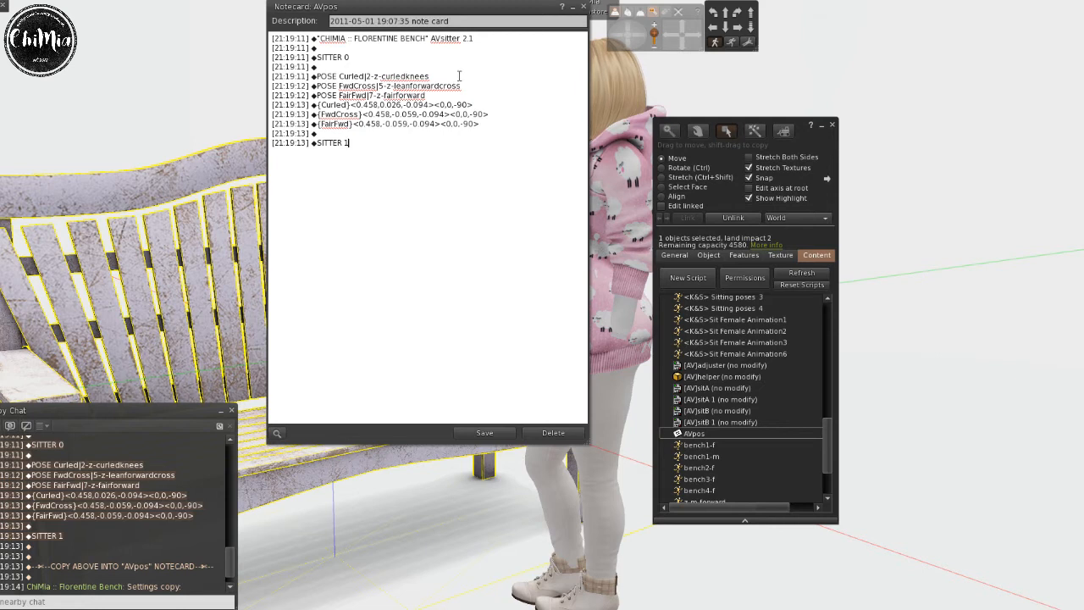
{"action": "left_click", "coordinate": [484, 433]}
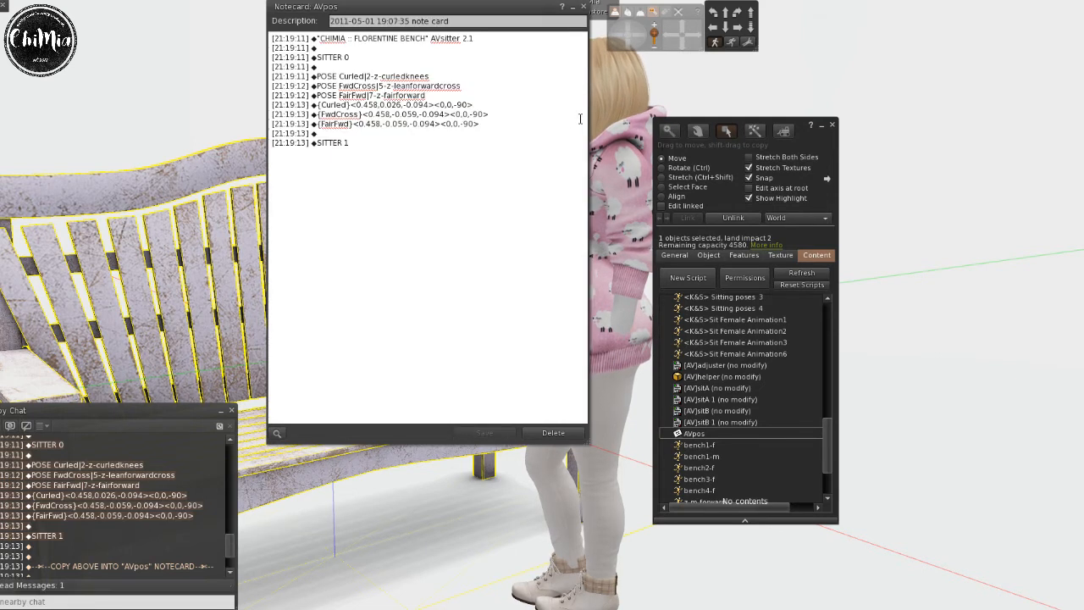
{"action": "left_click", "coordinate": [584, 7]}
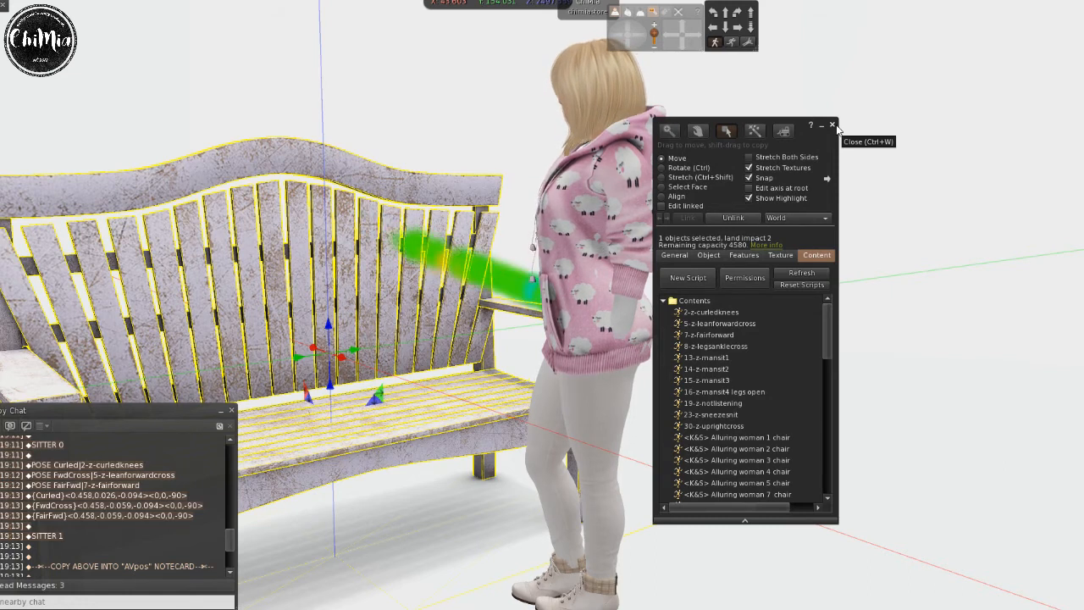
{"action": "left_click", "coordinate": [833, 126]}
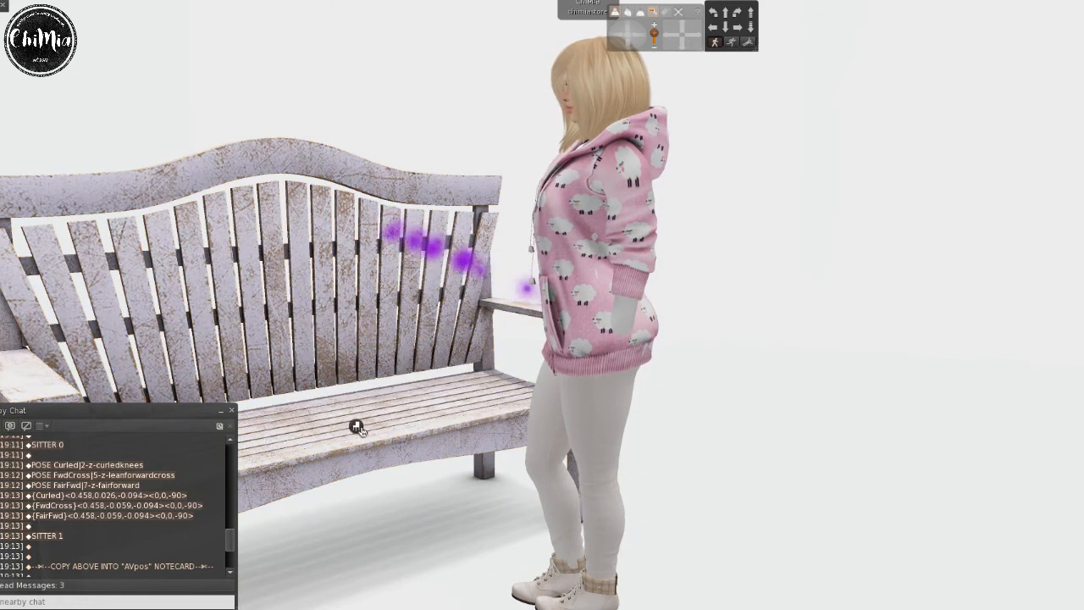
Step: Sit on the bench, hide the chat window, and test swapping from sitter 0 to sitter 1 and back
{"action": "left_click", "coordinate": [425, 420]}
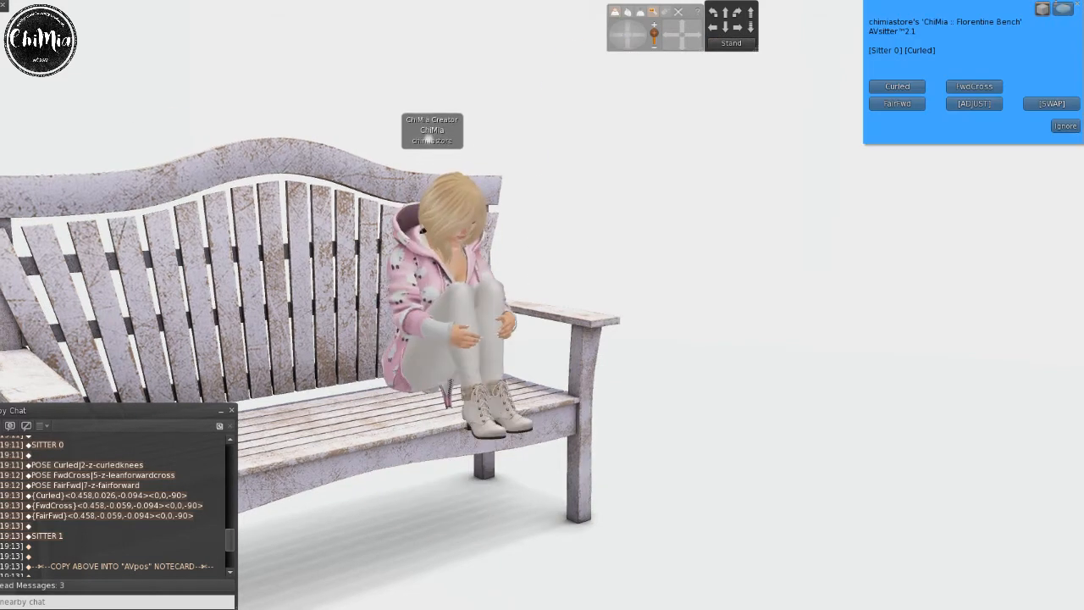
{"action": "key", "text": "ctrl+h"}
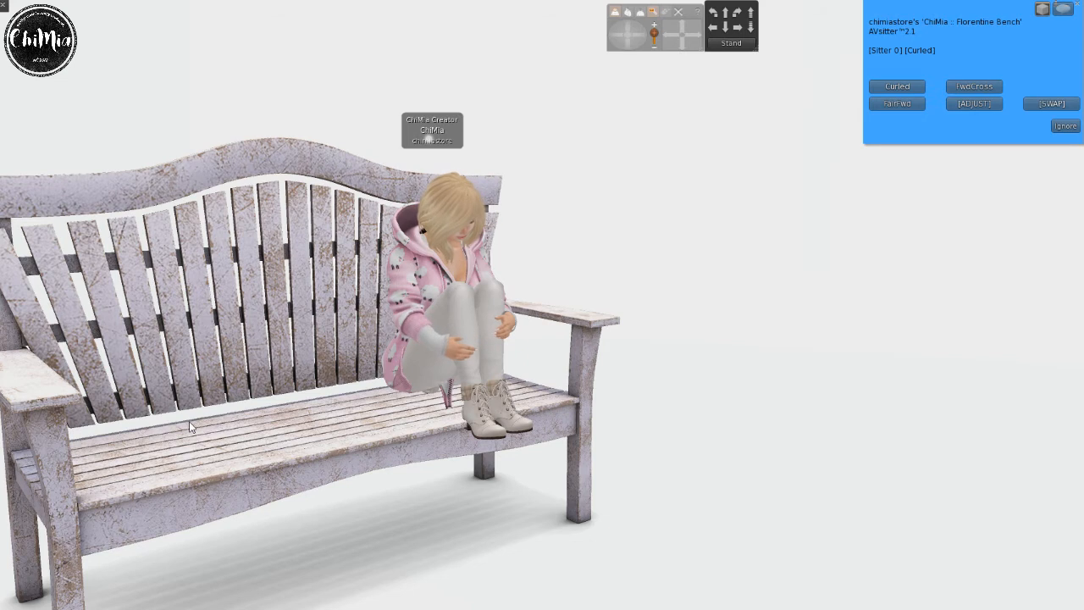
{"action": "left_click", "coordinate": [1050, 103]}
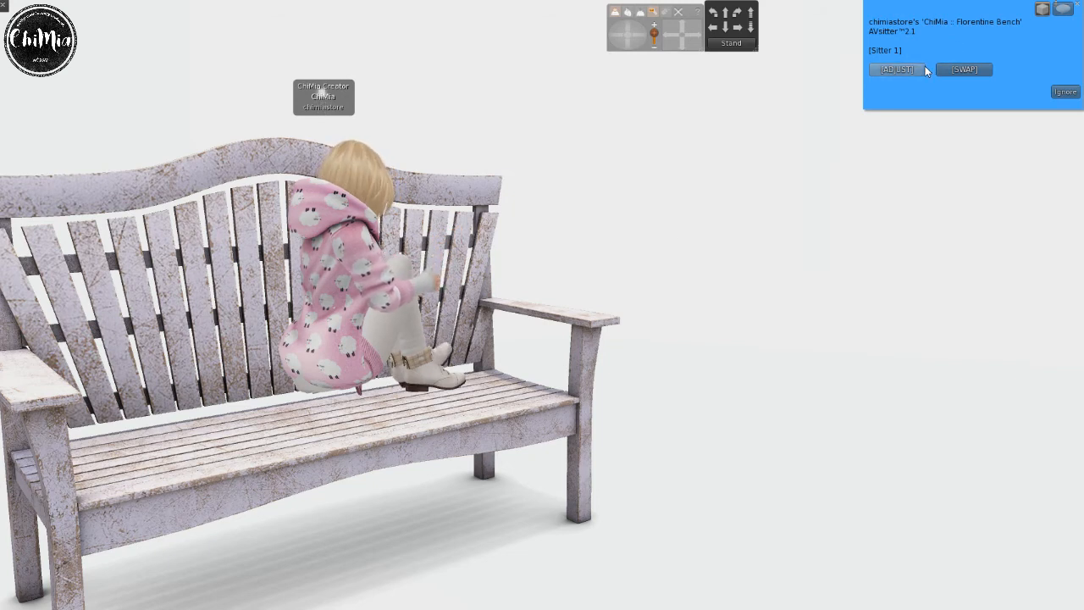
{"action": "left_click", "coordinate": [964, 70]}
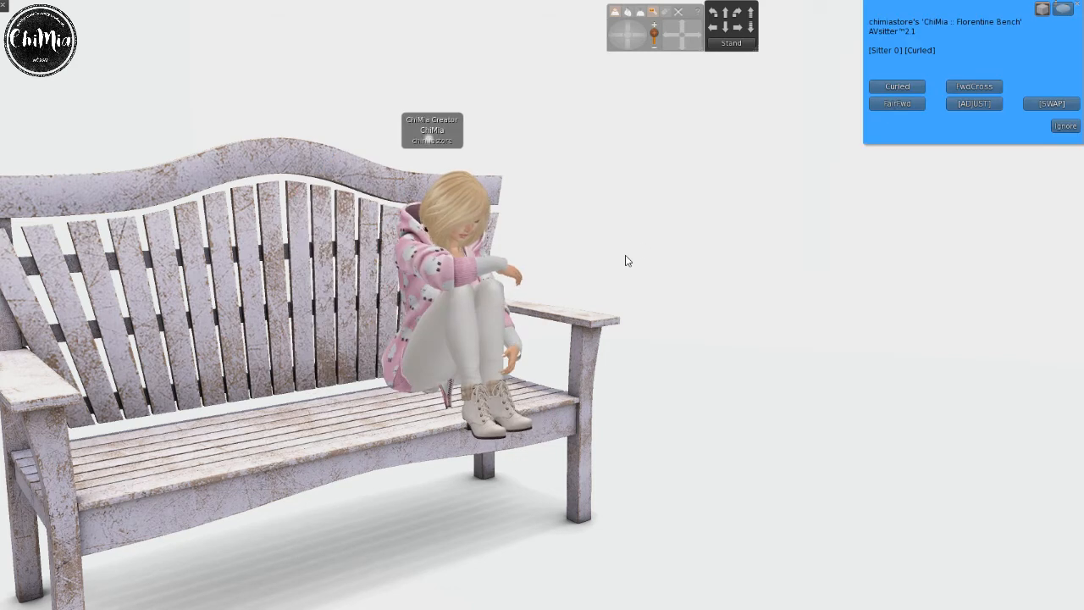
{"action": "scroll", "coordinate": [627, 258], "scroll_direction": "down", "scroll_amount": 3}
{"action": "scroll", "coordinate": [627, 260], "scroll_direction": "up", "scroll_amount": 3}
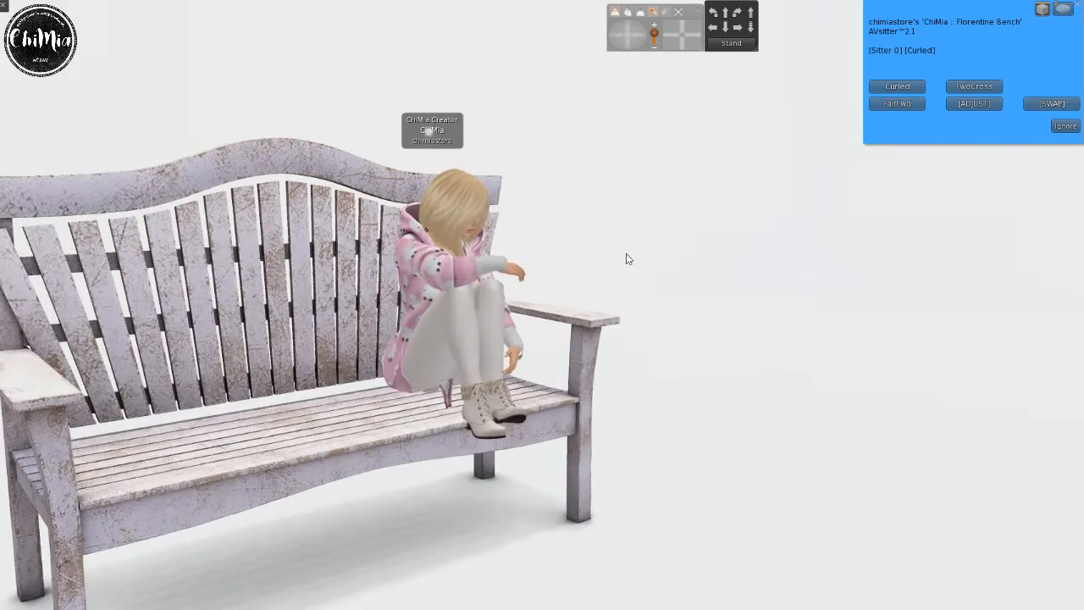
{"action": "scroll", "coordinate": [627, 258], "scroll_direction": "up", "scroll_amount": 3}
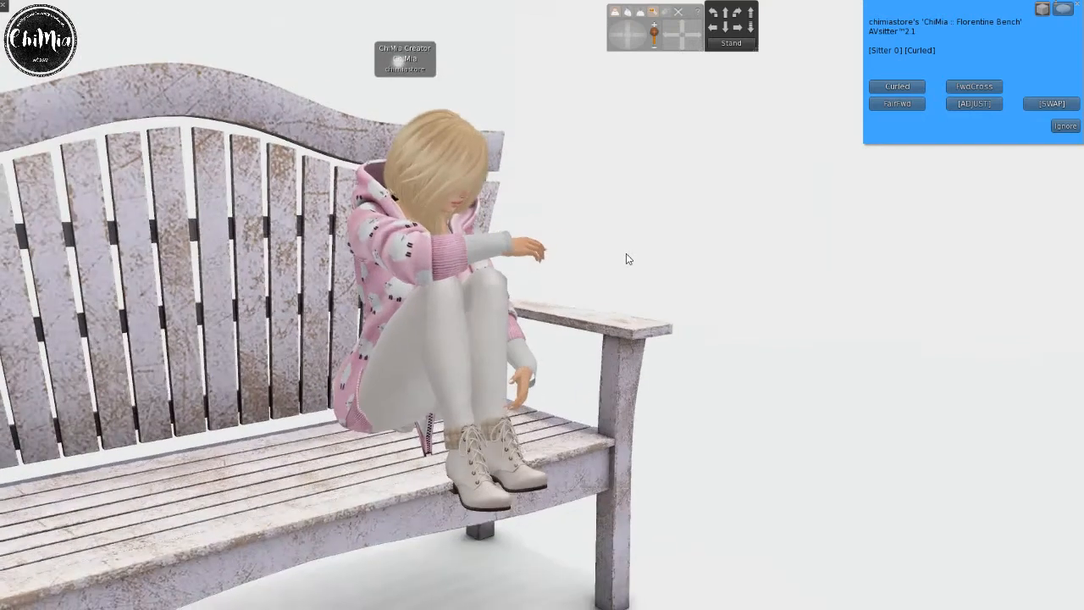
{"action": "scroll", "coordinate": [627, 258], "scroll_direction": "down", "scroll_amount": 1}
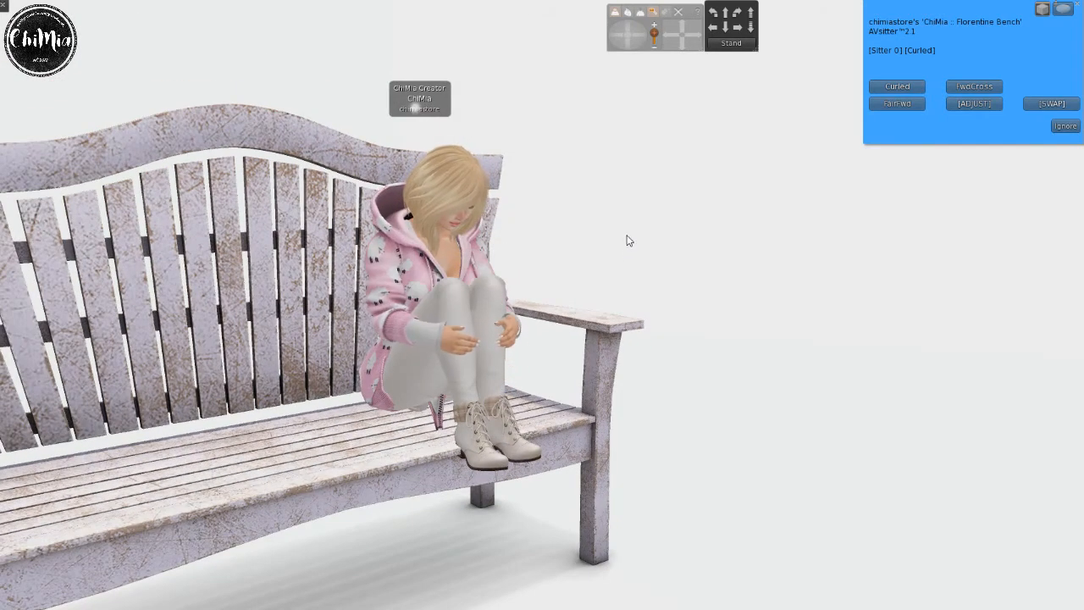
{"action": "scroll", "coordinate": [635, 244], "scroll_direction": "down", "scroll_amount": 1}
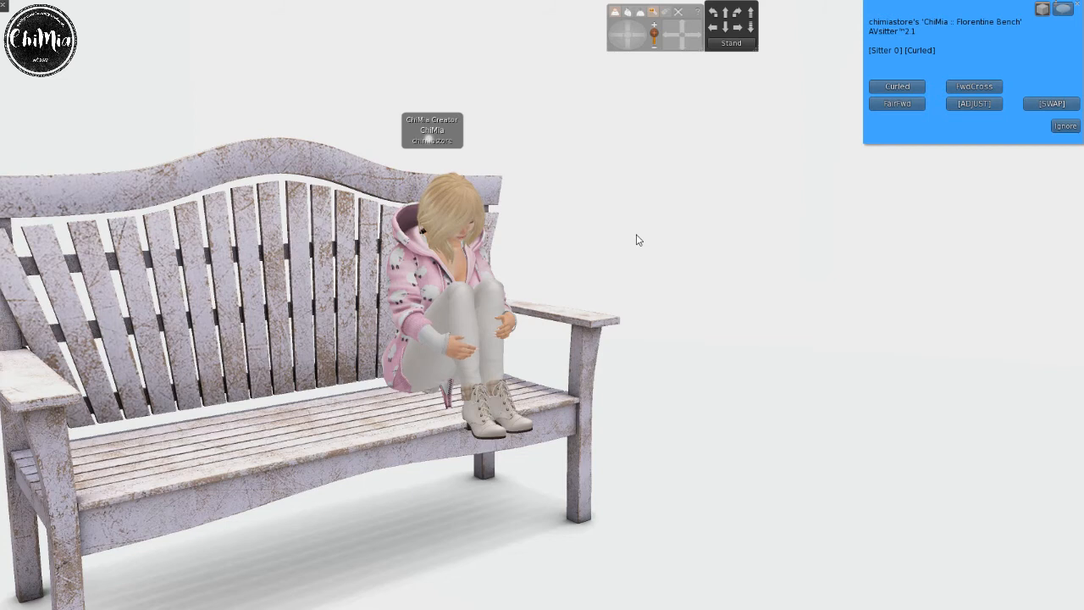
{"action": "scroll", "coordinate": [636, 242], "scroll_direction": "down", "scroll_amount": 1}
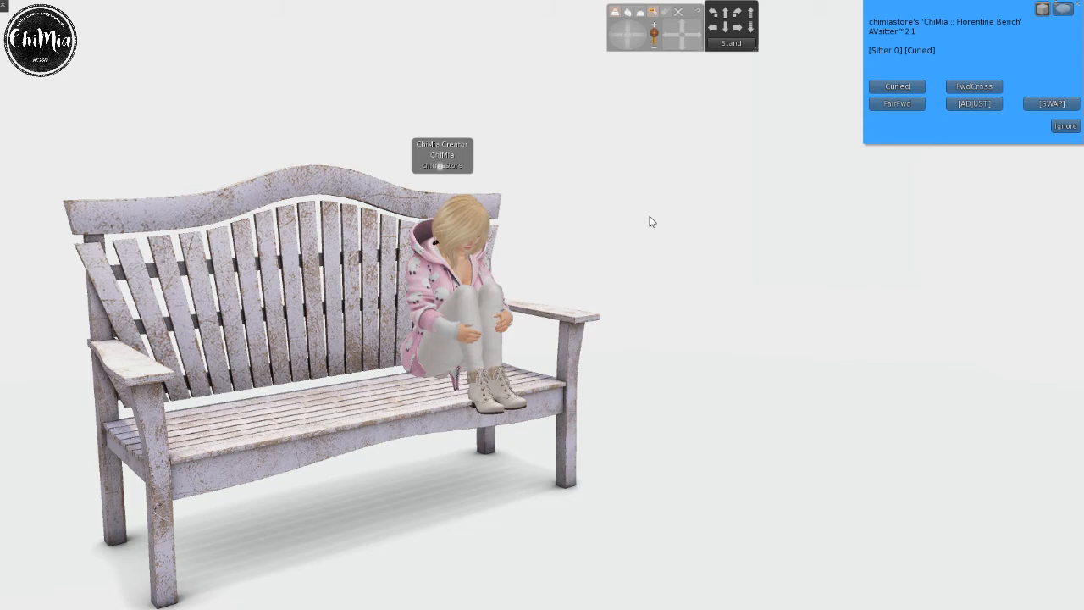
Step: Stand the avatar up from the bench
{"action": "left_click", "coordinate": [731, 43]}
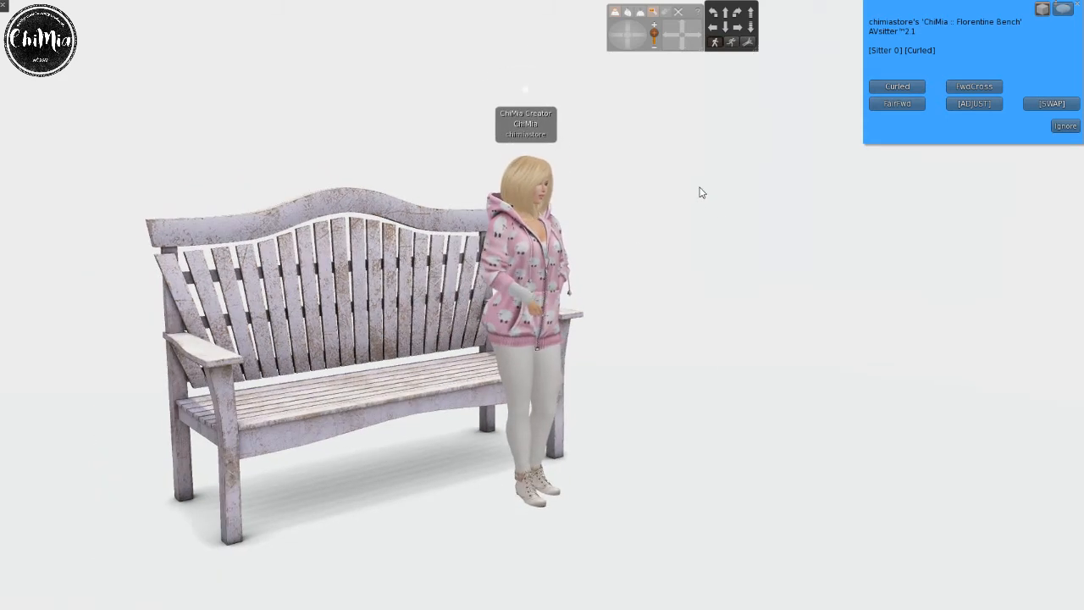
{"action": "scroll", "coordinate": [695, 212], "scroll_direction": "up", "scroll_amount": 2}
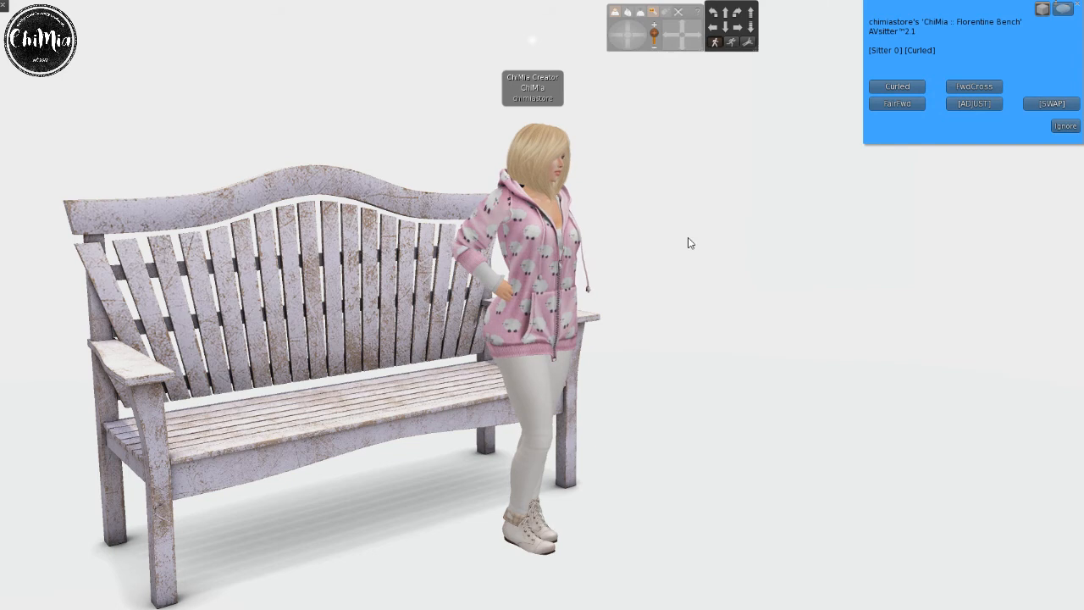
{"action": "scroll", "coordinate": [684, 246], "scroll_direction": "down", "scroll_amount": 2}
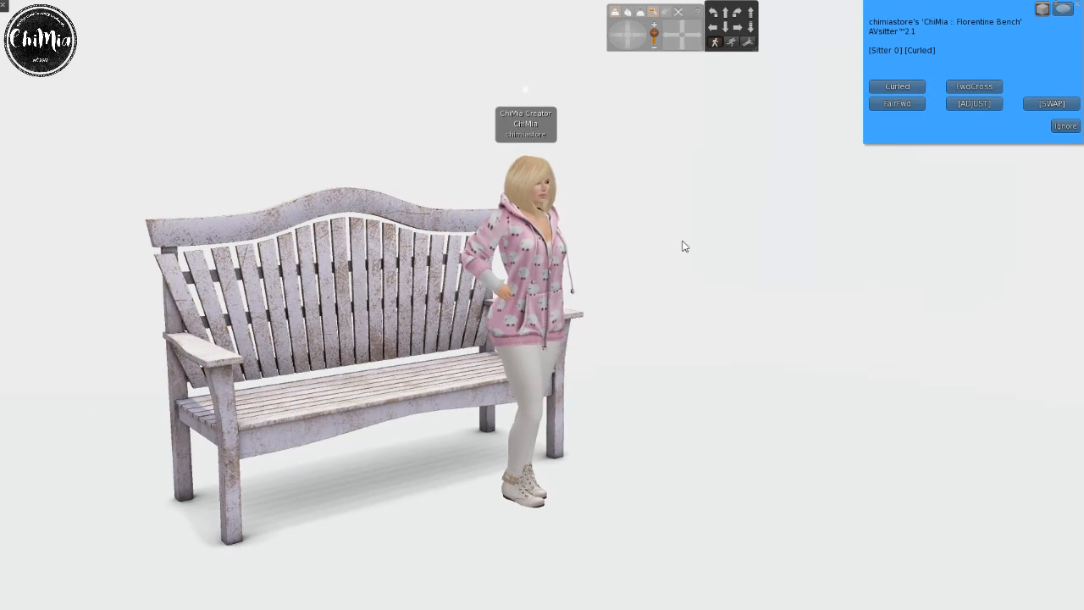